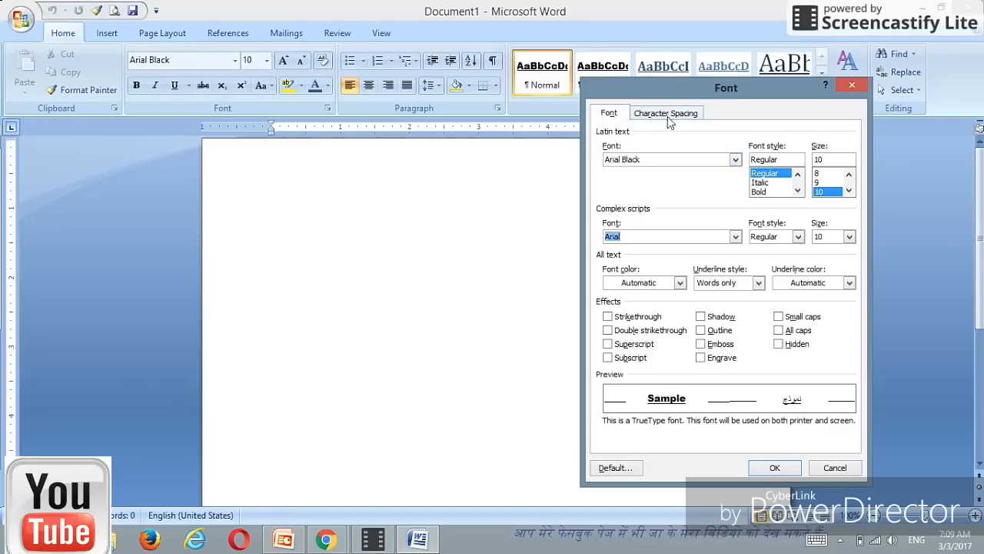
Step: Check the Font dialog's Character Spacing settings, then close the dialog
click(667, 115)
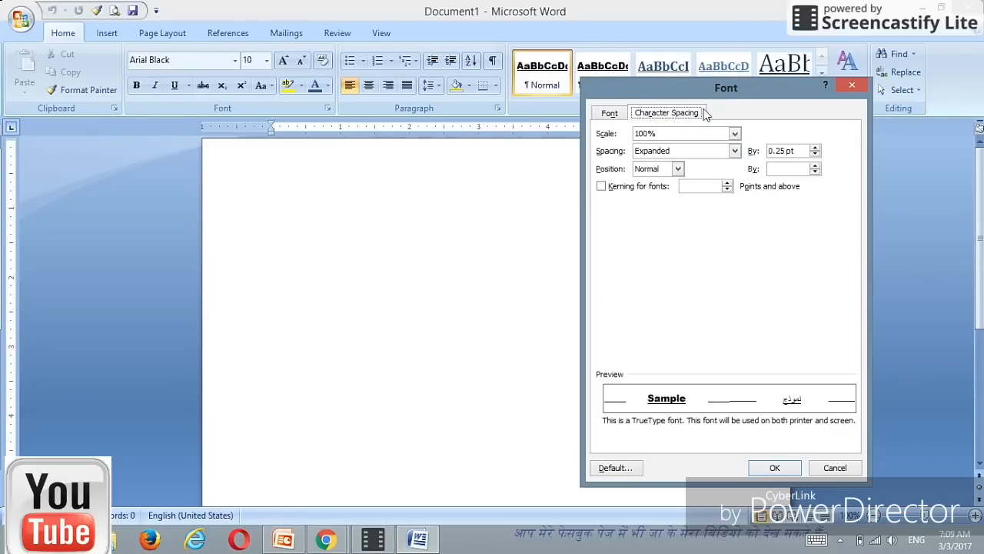
click(852, 85)
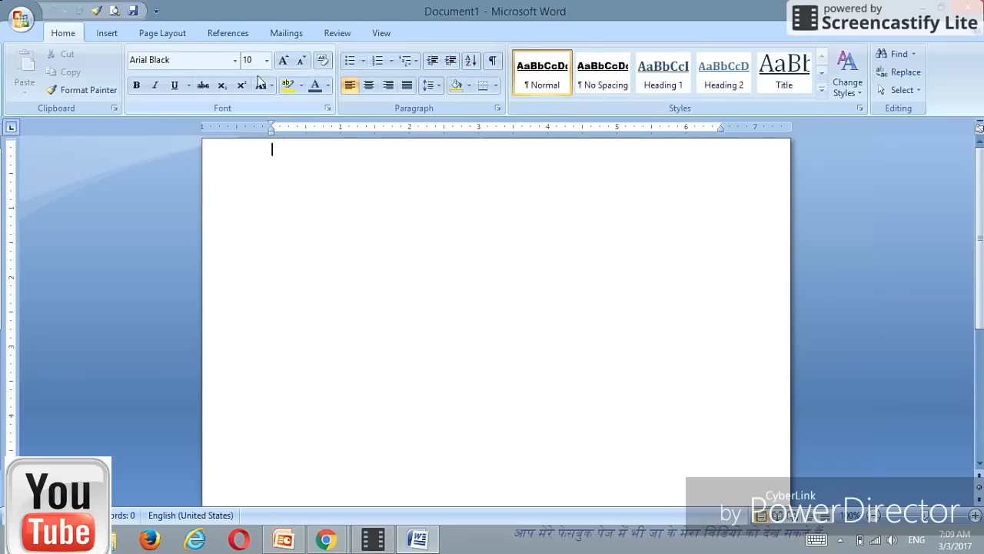
Step: In Page Setup, set the top and bottom margins to 0.5 inch
click(171, 33)
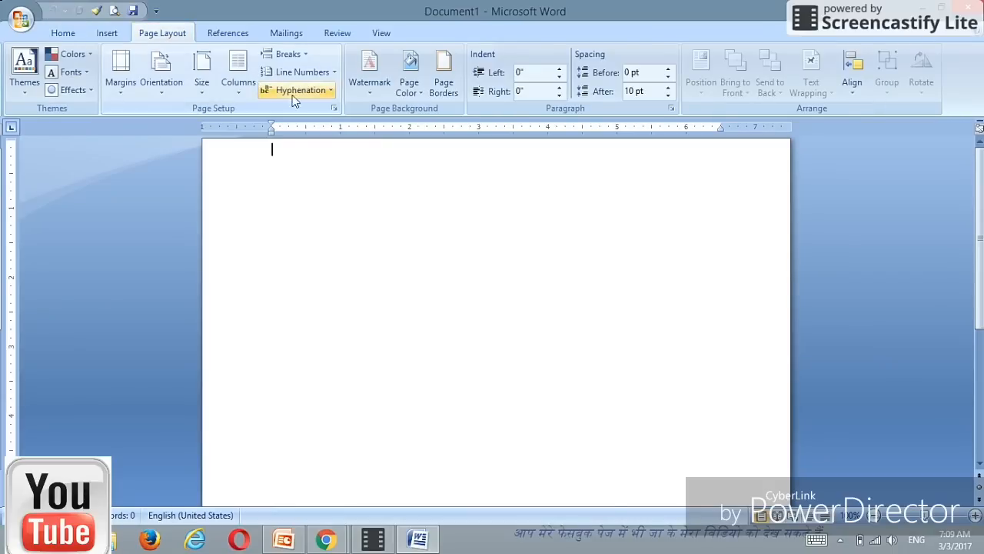
click(334, 110)
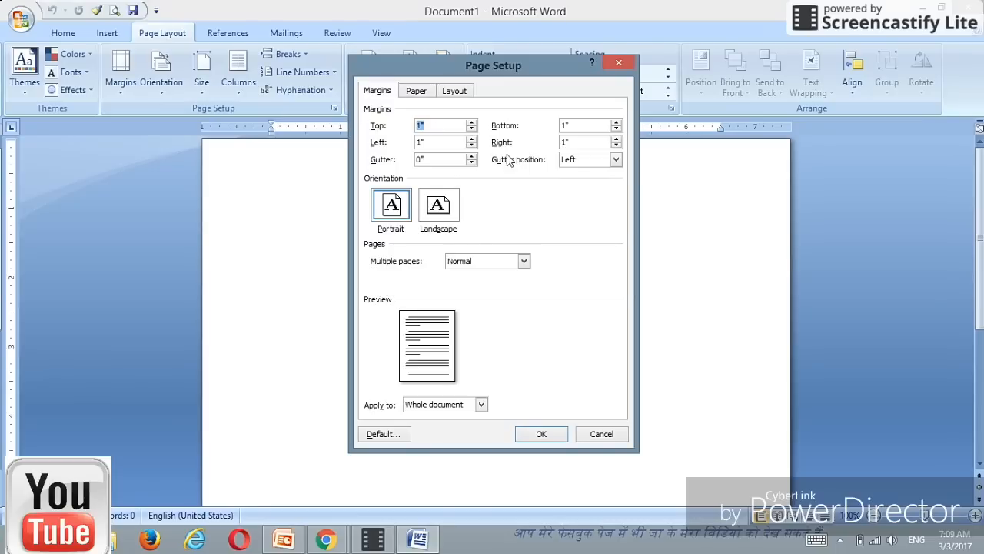
click(432, 126)
key(BackSpace)
key(BackSpace)
text(0.)
click(570, 125)
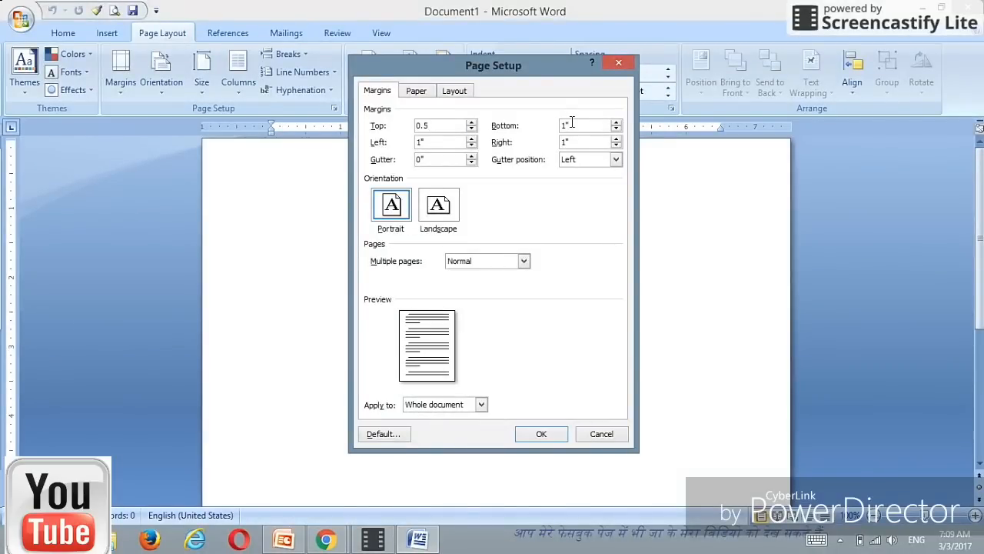
key(BackSpace)
key(BackSpace)
text(0.5)
Step: Set the left and right margins to 0.5 inch and apply the margins
click(442, 143)
key(BackSpace)
key(BackSpace)
click(571, 142)
key(BackSpace)
key(BackSpace)
text(0.5)
click(539, 436)
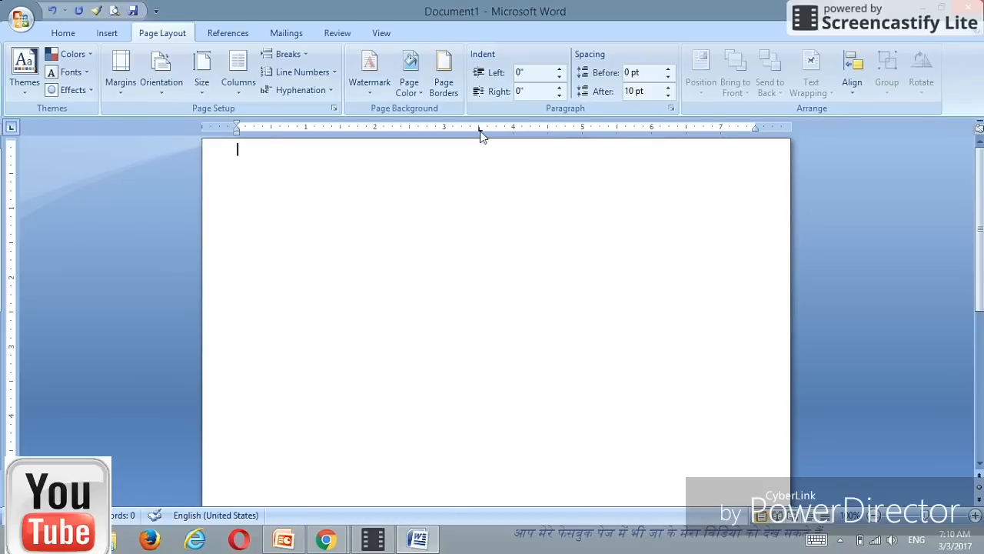
Step: Add a left tab stop at 4.5 inches on the ruler and return to the document
click(549, 129)
click(373, 544)
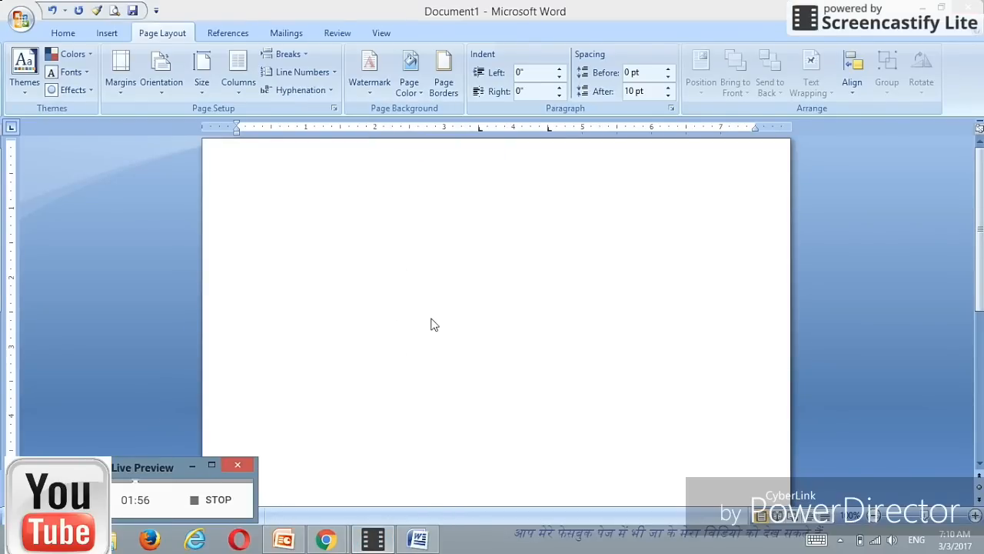
click(343, 216)
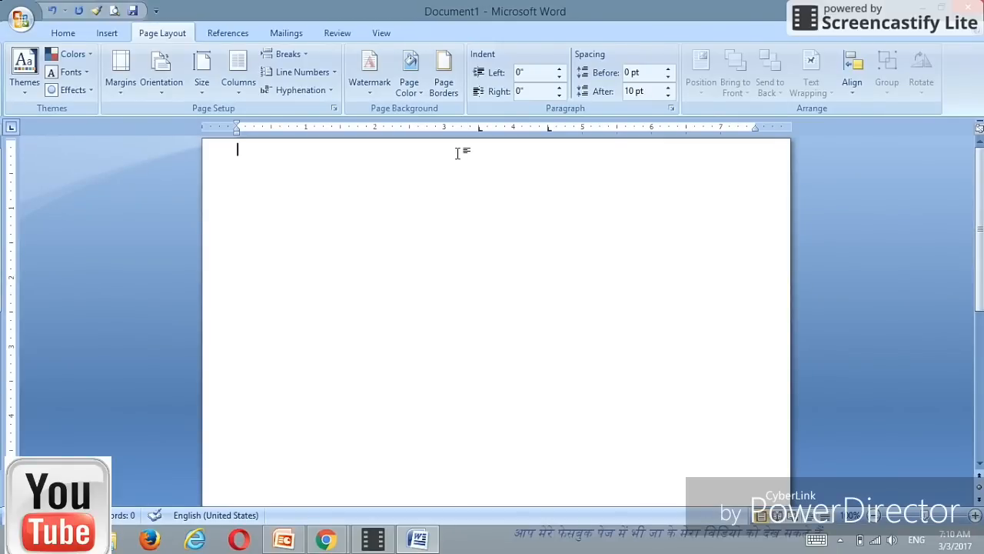
Step: Type a centred RESUME heading on the first line of the page
click(65, 33)
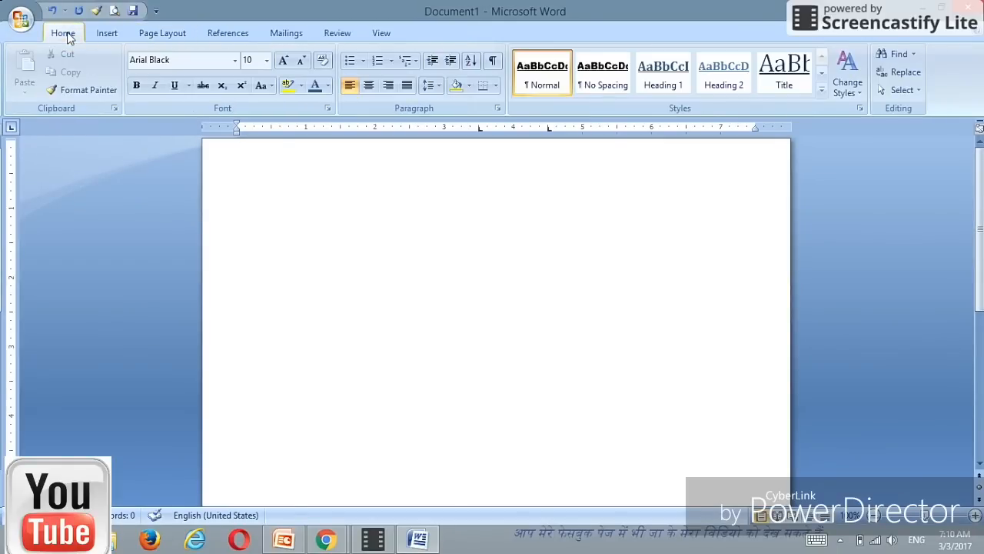
click(368, 86)
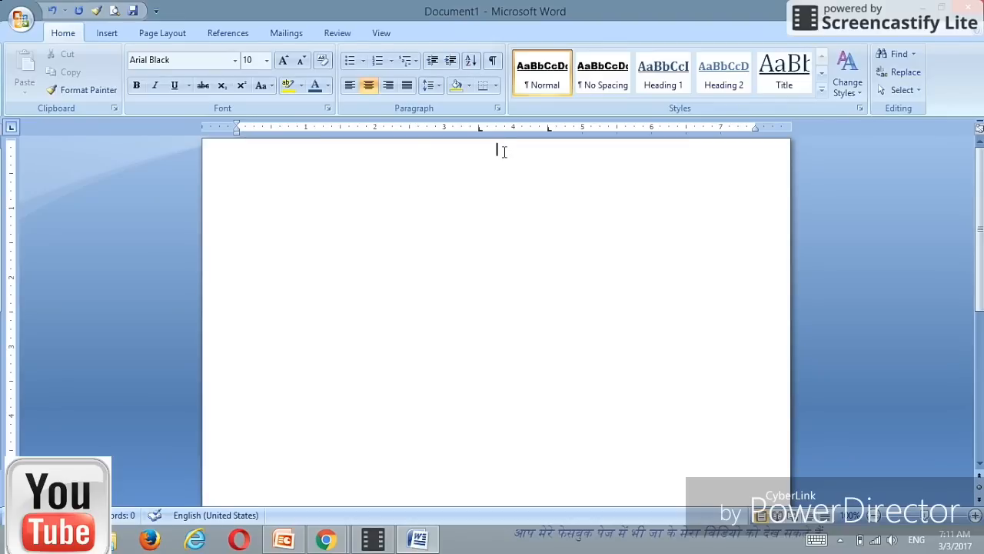
text(RESUME)
Step: Make the RESUME heading 20 pt and start a new line below it
drag(523, 149, 453, 154)
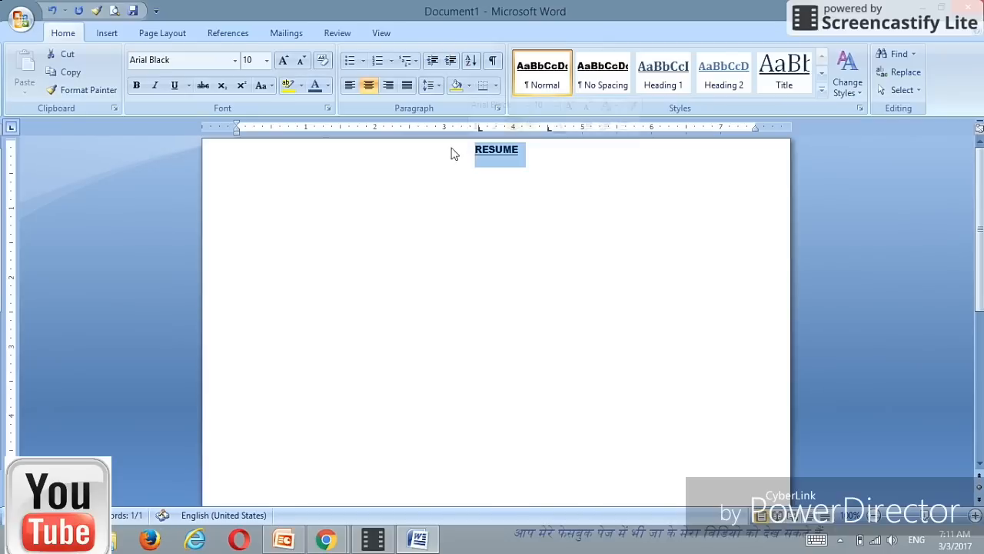
click(266, 60)
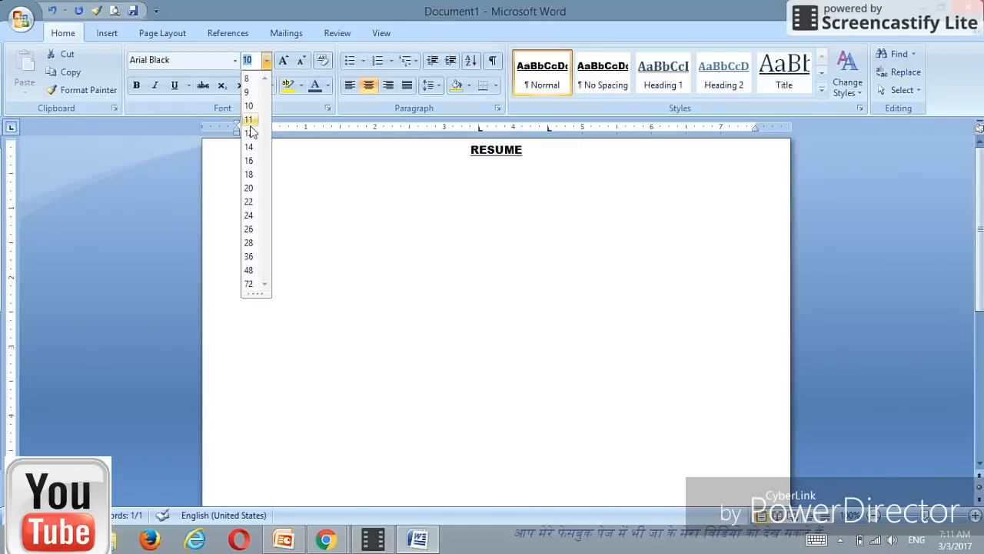
click(249, 188)
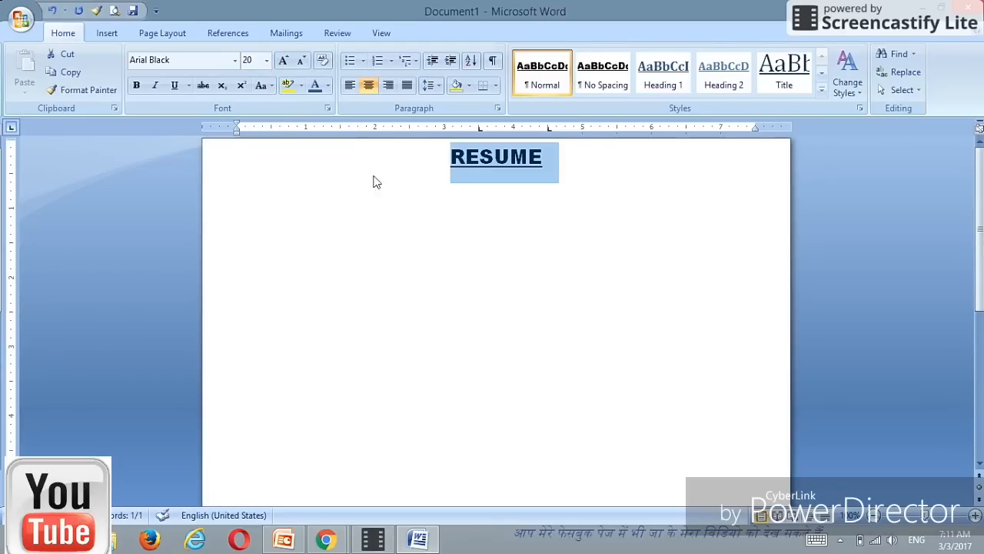
click(558, 158)
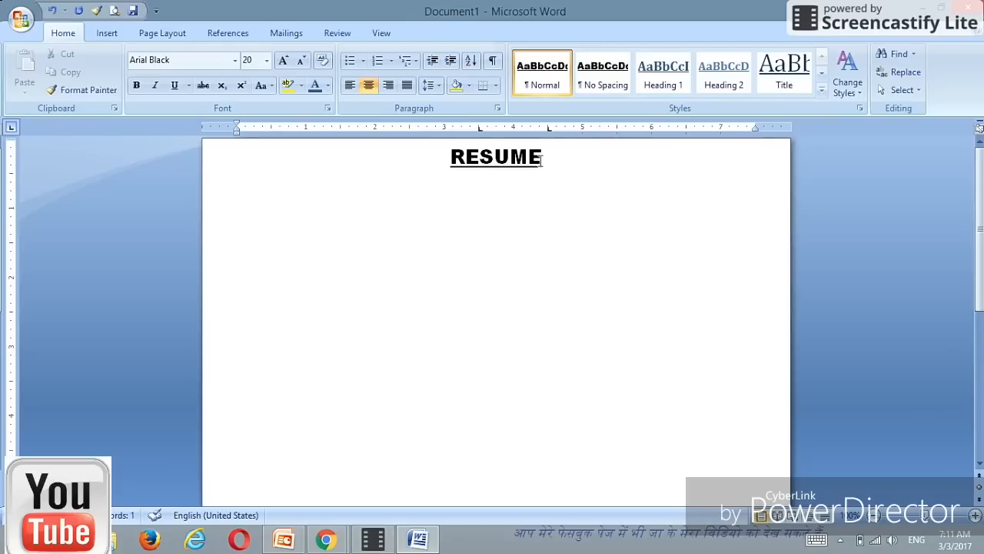
key(Return)
Step: Left-align the next line, set the font size to 14 pt, and add a new line
click(350, 86)
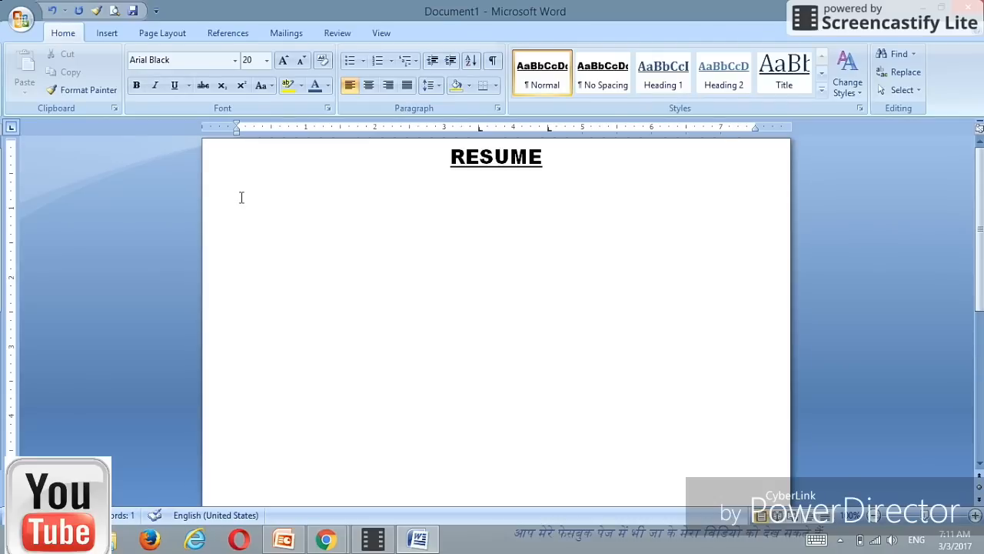
click(266, 60)
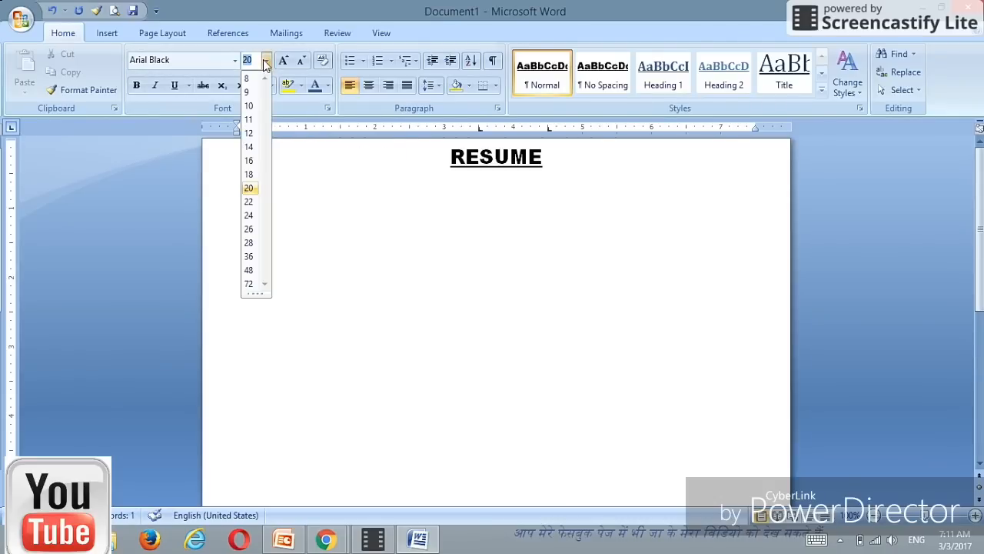
click(249, 160)
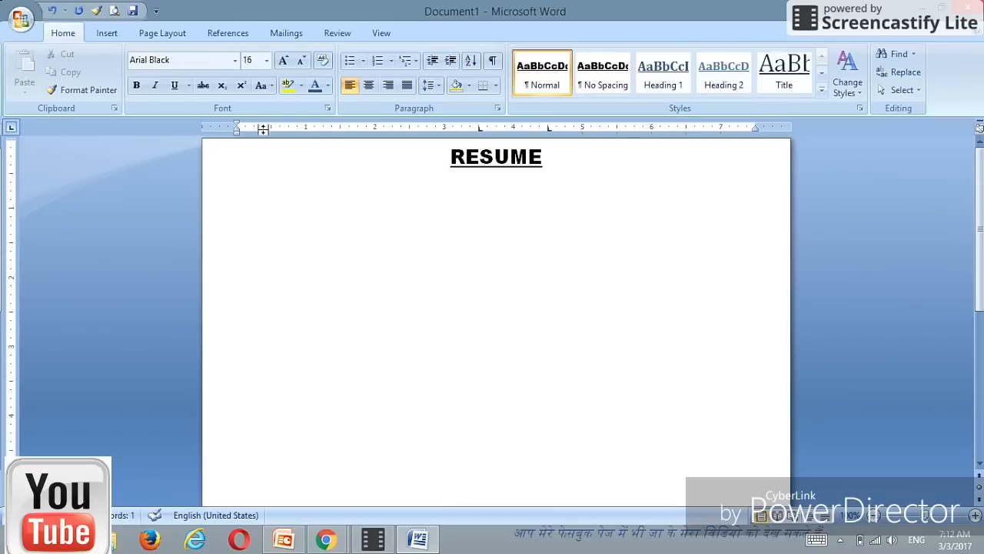
click(266, 60)
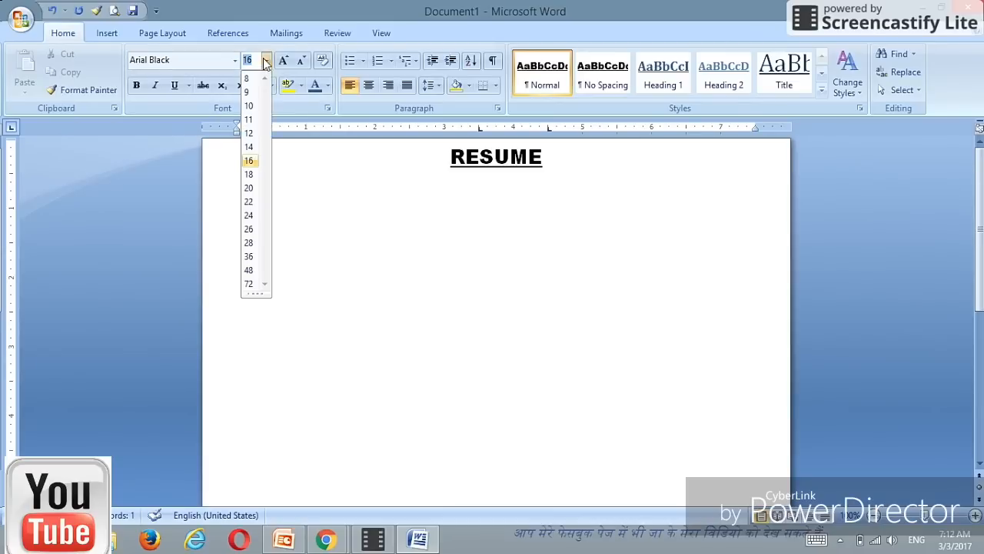
click(250, 147)
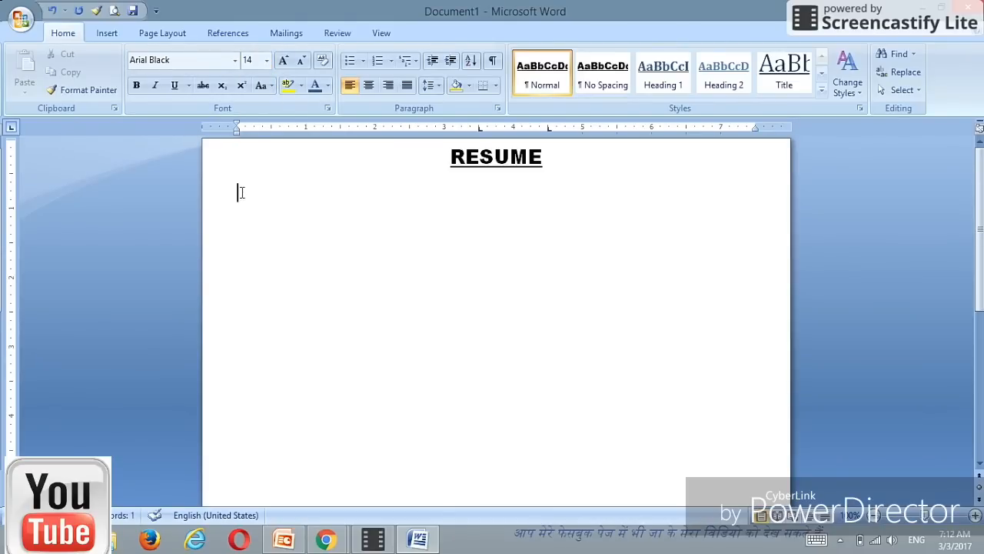
key(Return)
Step: Type the NAME label, tab to the 3.5-inch stop, and enter the applicant's full name
click(174, 86)
click(174, 86)
text(NAME)
key(Tab)
key(Tab)
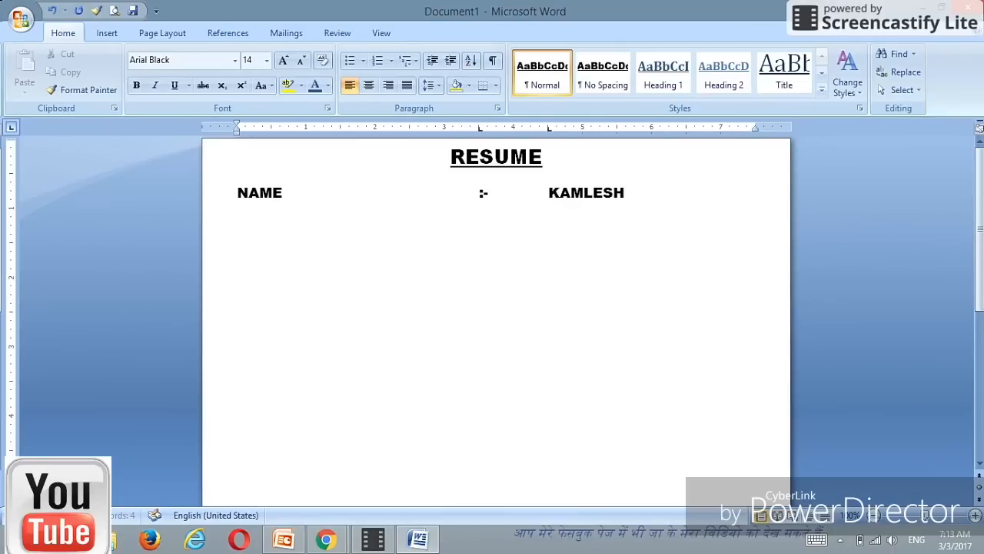
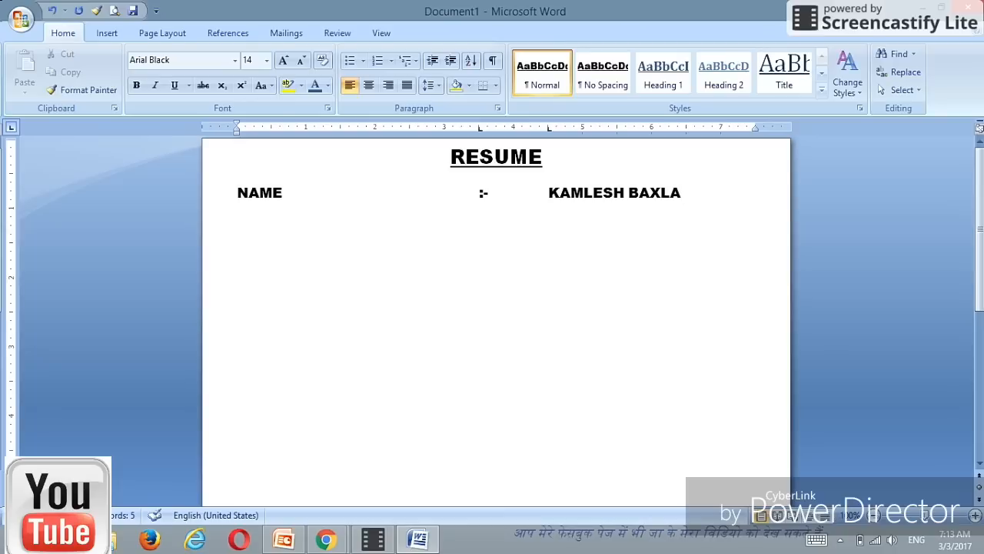
Step: Add a DATE OF BIRTH line with tab-aligned ':-' and the applicant's birth date, month in words
key(Return)
text(DATE OF )
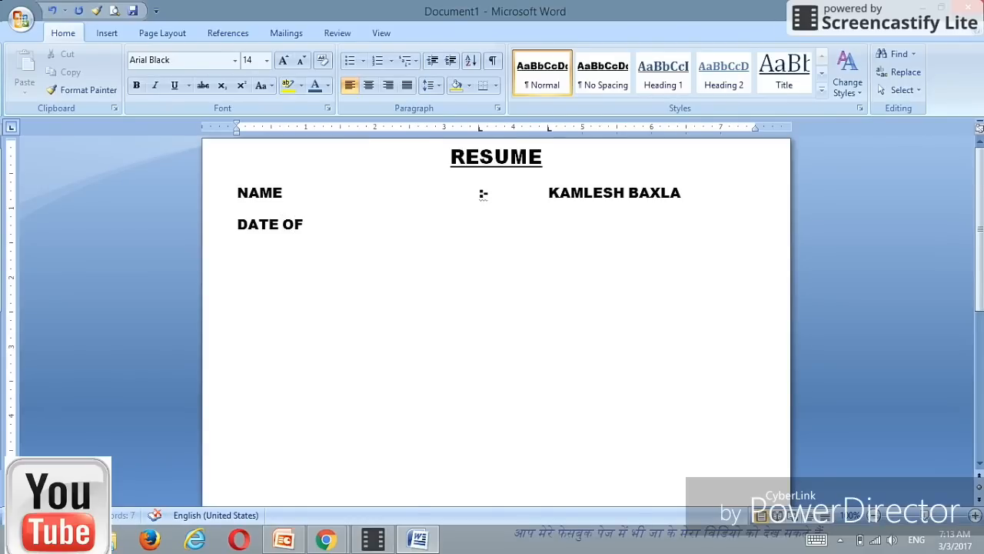
text(BIRTH)
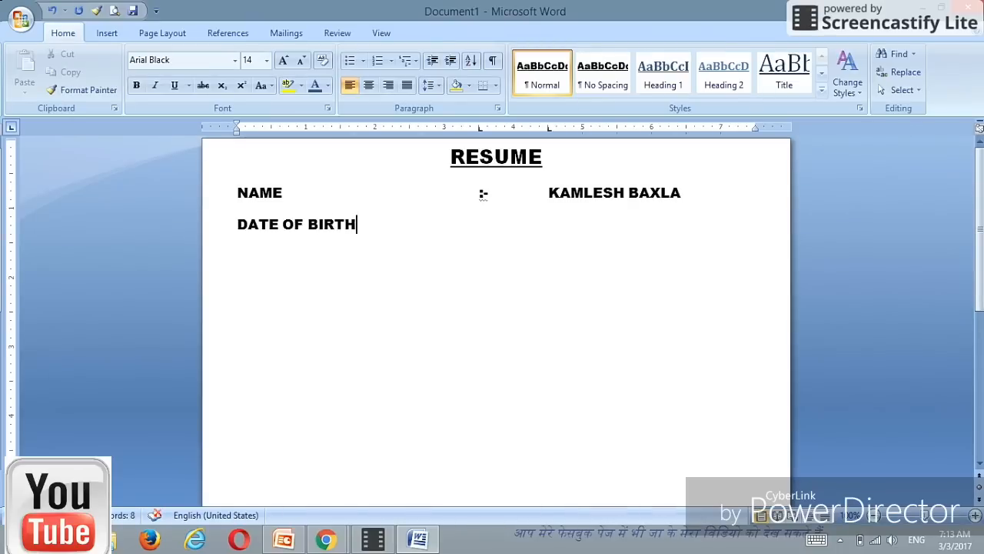
key(Tab)
text(:-)
key(Tab)
text(05/)
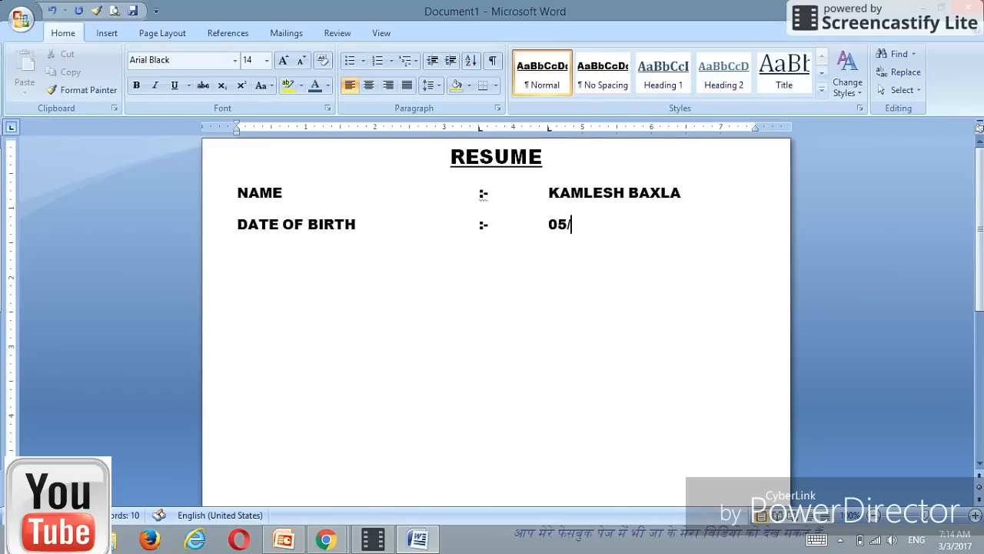
text(05/1996)
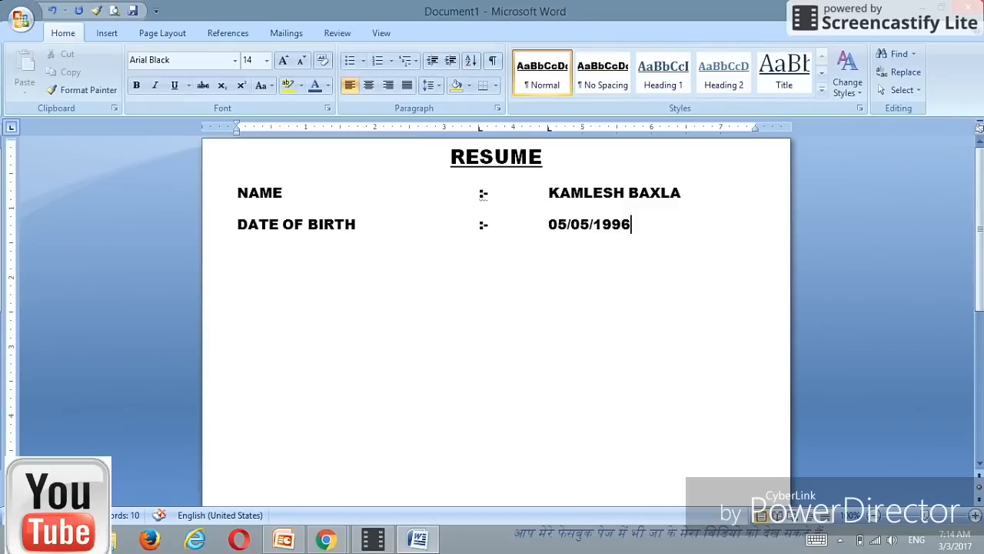
key(BackSpace)
key(BackSpace)
key(BackSpace)
key(BackSpace)
key(BackSpace)
key(BackSpace)
key(BackSpace)
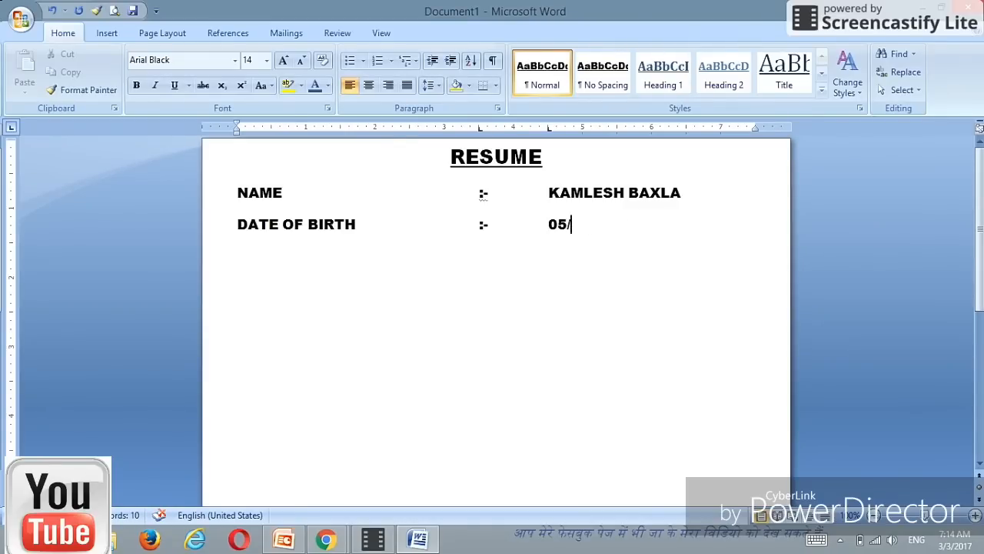
text(MAY/1996)
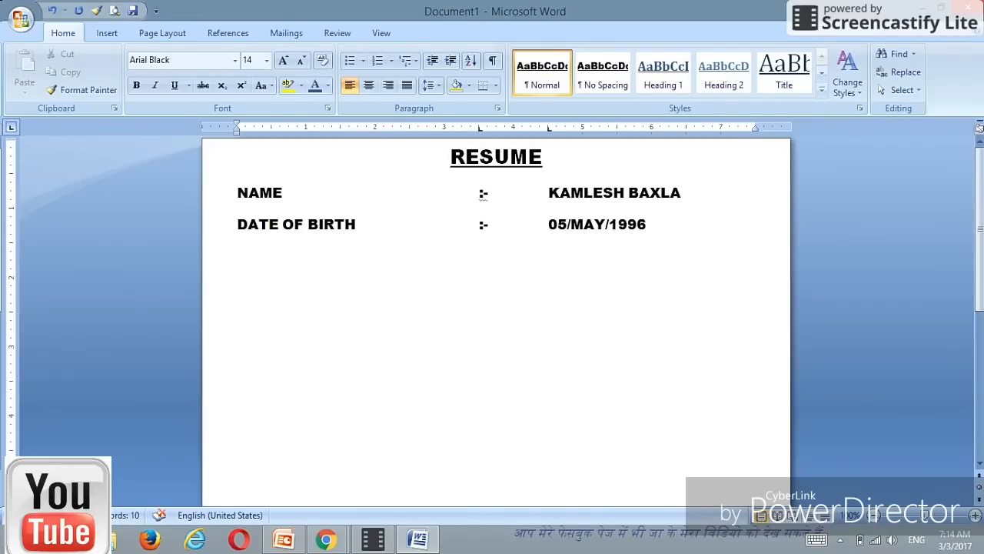
key(Return)
Step: Complete the FATHER'S NAME line with tab-aligned ':-' and the father's name
text(FATHE)
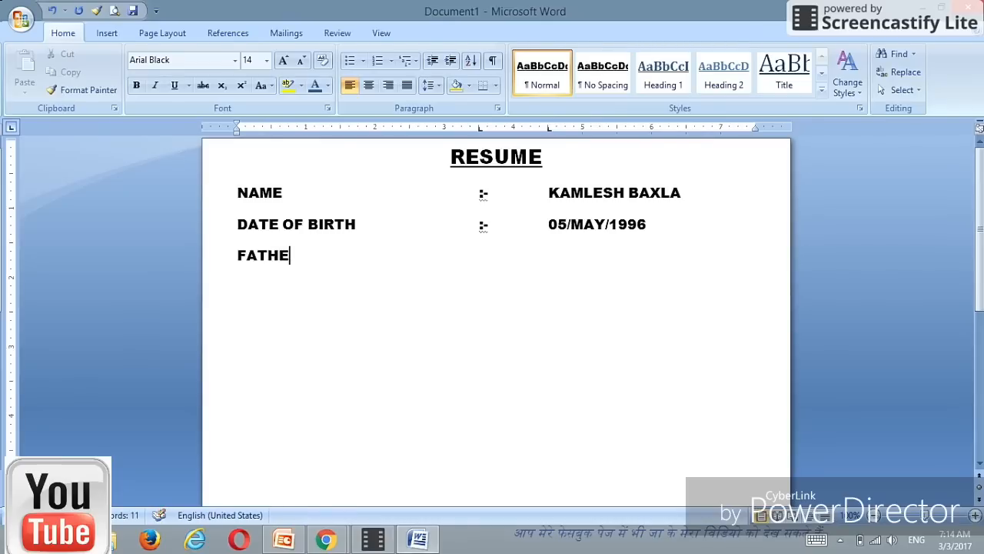
text(R)
text('S)
text( MA)
key(BackSpace)
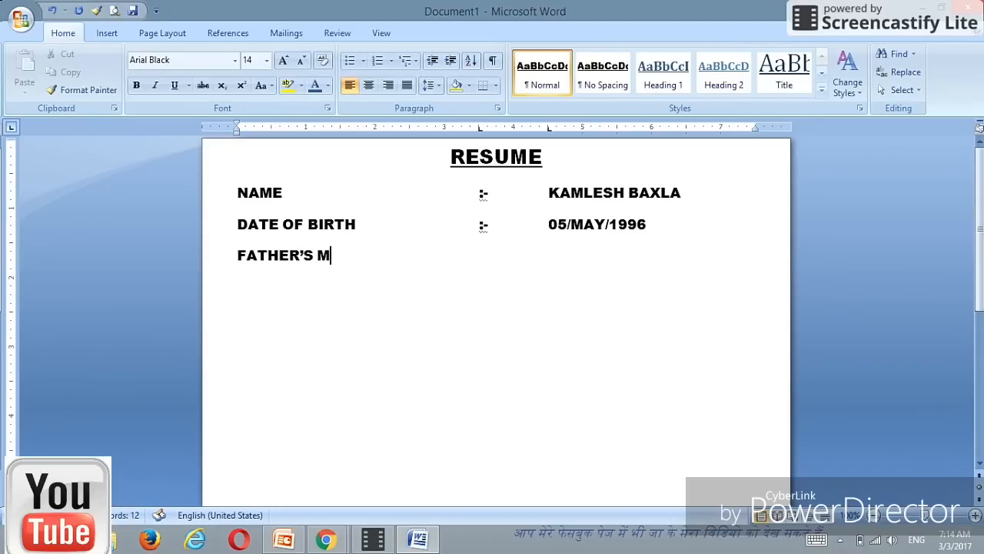
key(BackSpace)
text(NAME)
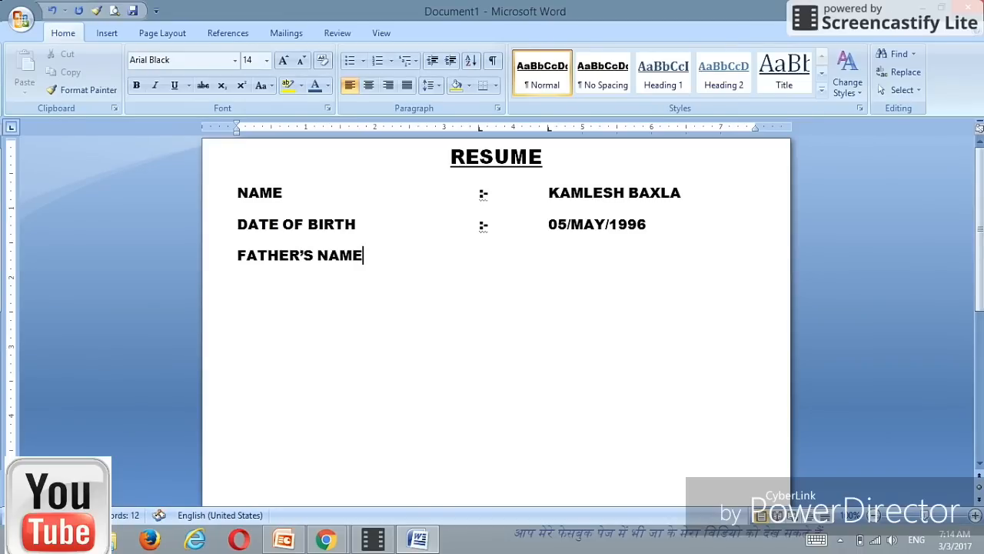
key(Tab)
text(:-)
key(Tab)
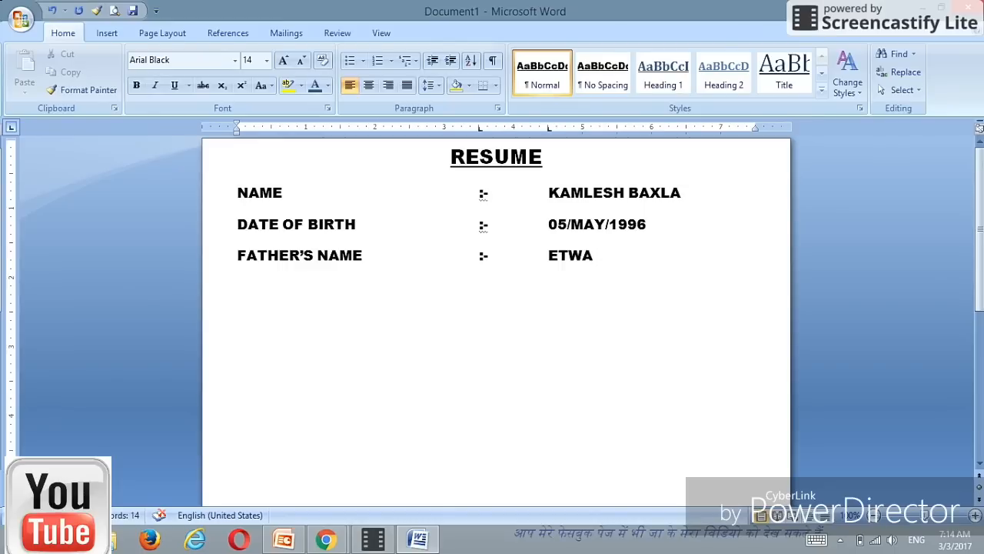
key(Return)
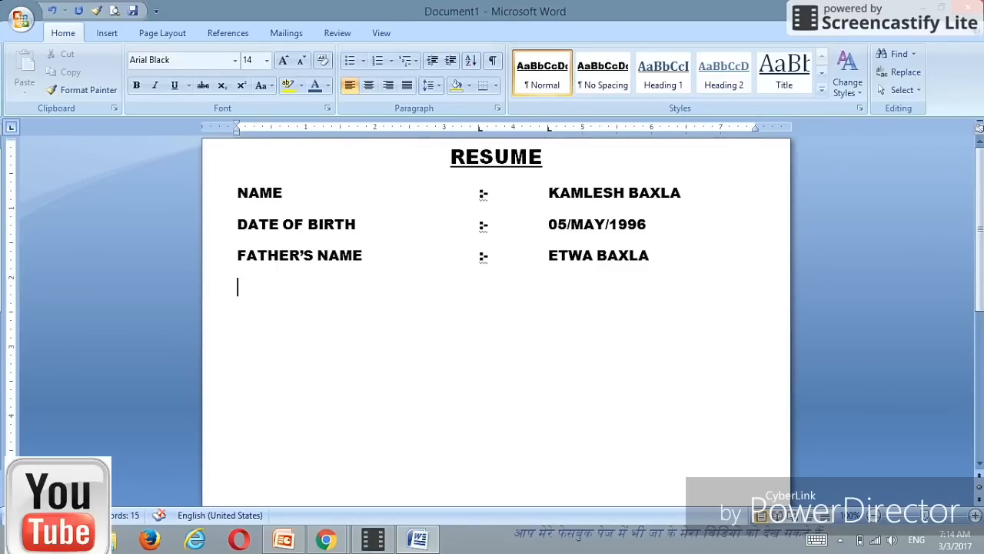
Step: Add a MOTHER'S NAMS line with tab-aligned ':-' and the mother's name
text(MOTHER)
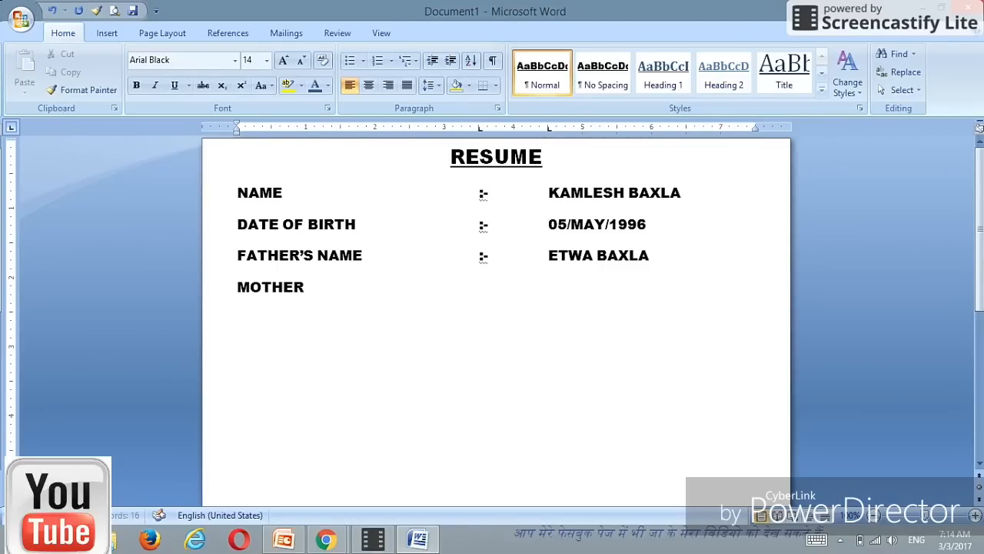
text('s )
text(NAMS)
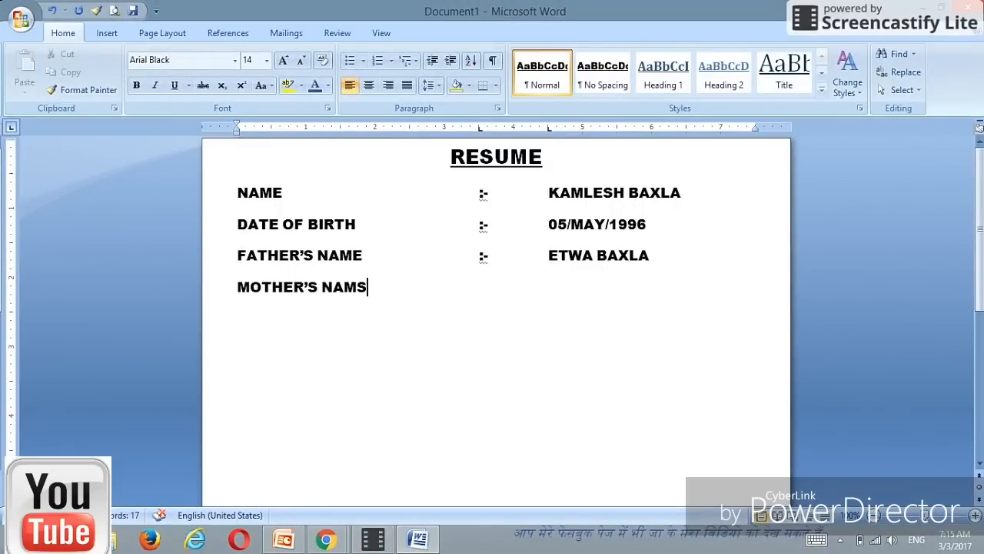
key(Tab)
text(:-)
key(Tab)
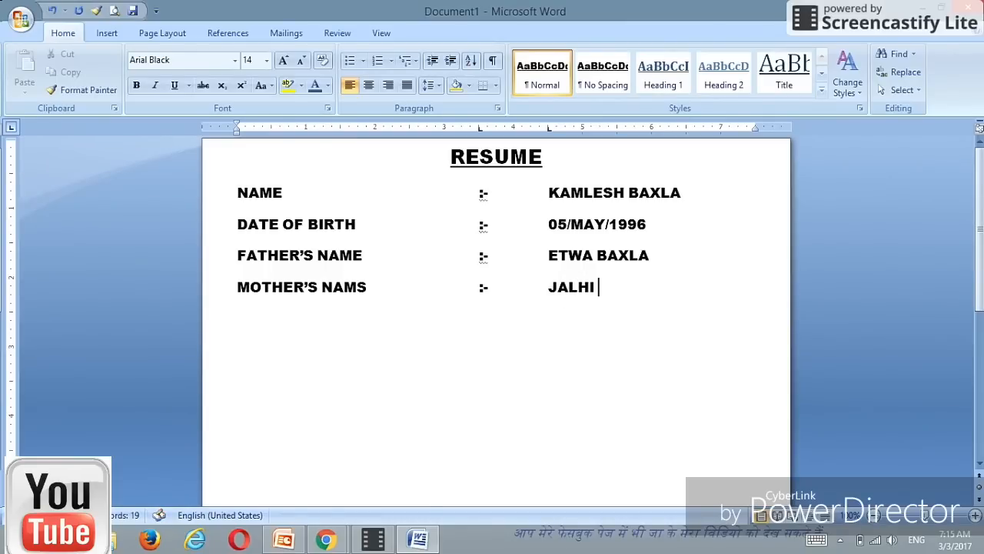
key(Return)
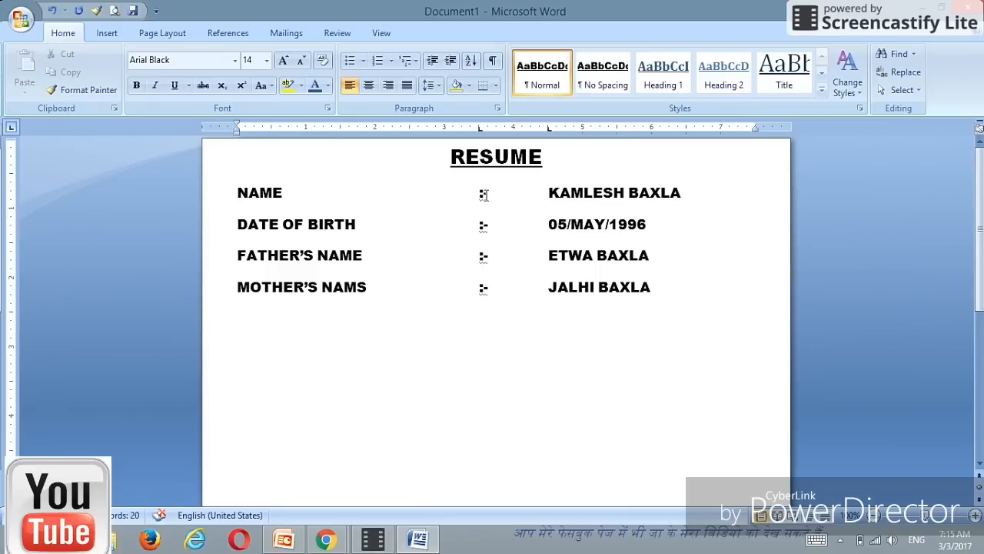
Step: Type GENDER, then a tab-aligned ':-' and the value MALE
mouse_move(373, 539)
text(GENDER)
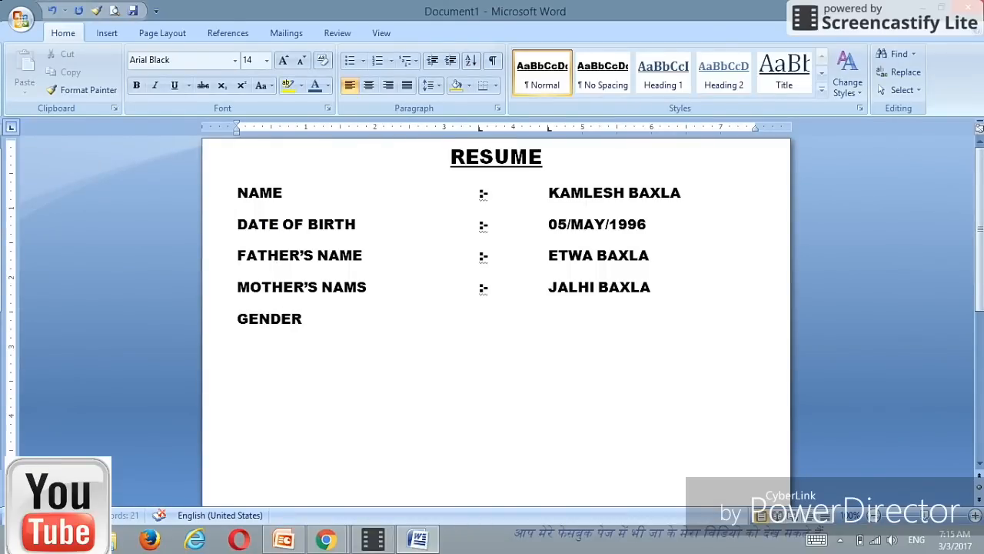
key(Tab)
text(:-)
key(Tab)
text(MALE)
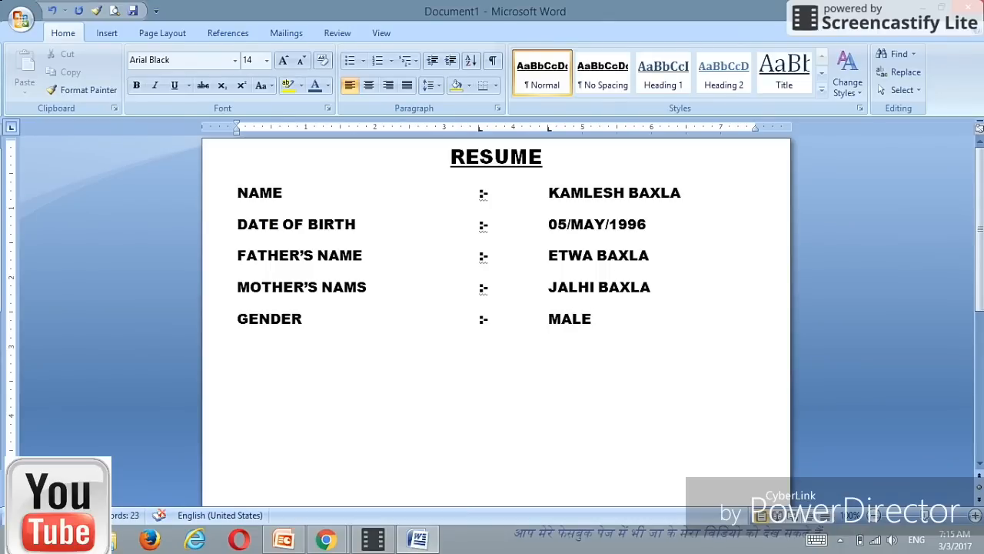
Step: Add a MARITAL STATUS line with tab-aligned ':-' and UNMARRIED, then start a new line
key(Return)
text(MARITAL )
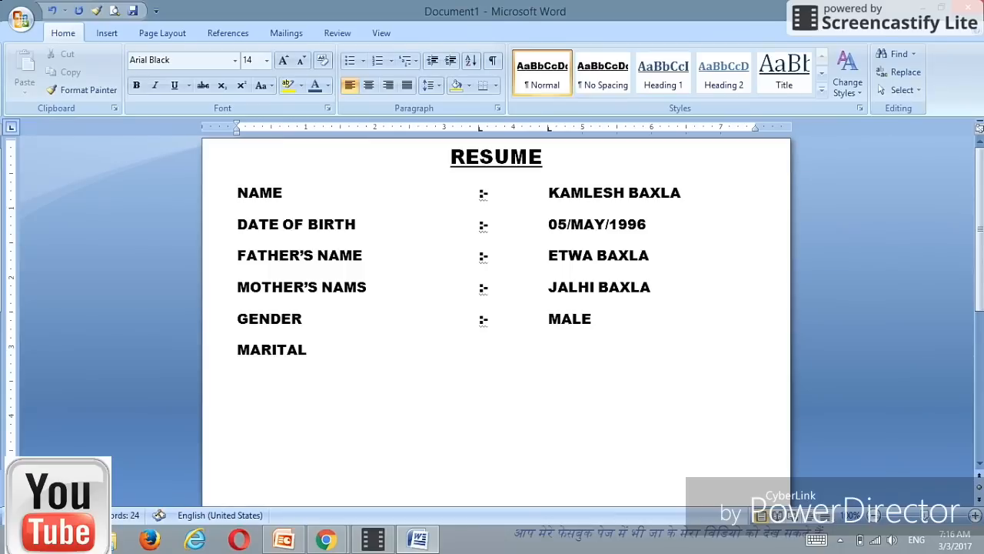
text(STATUS)
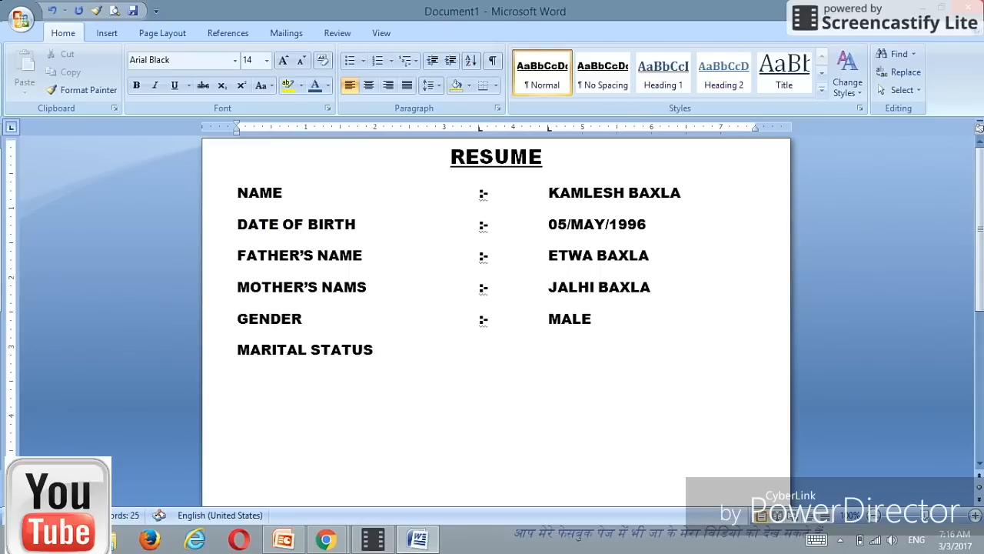
key(Tab)
text(:-)
key(Tab)
text(UNMAR)
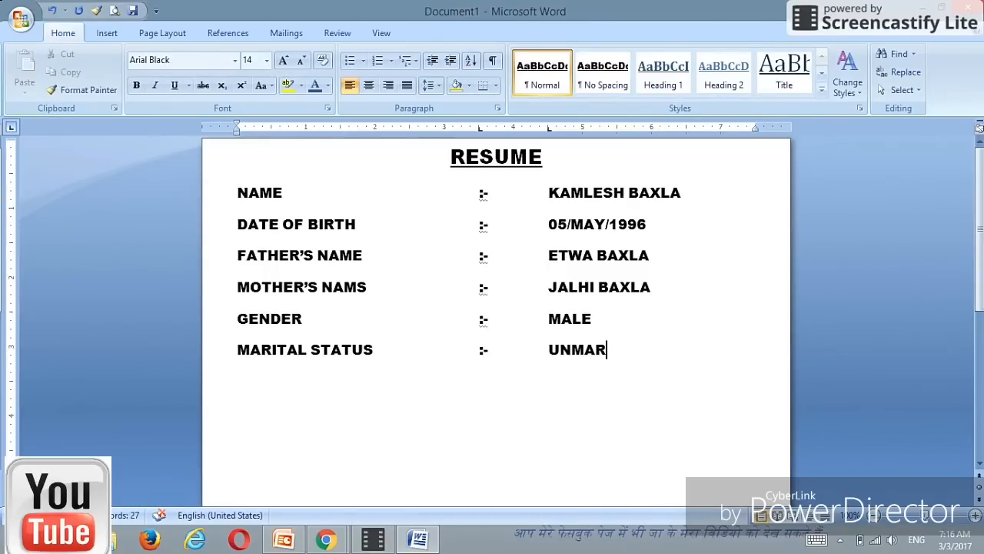
text(RIED)
key(Return)
Step: Type NATIONALITY with tab-aligned ':-' and INDIA, then start a new line
text(N)
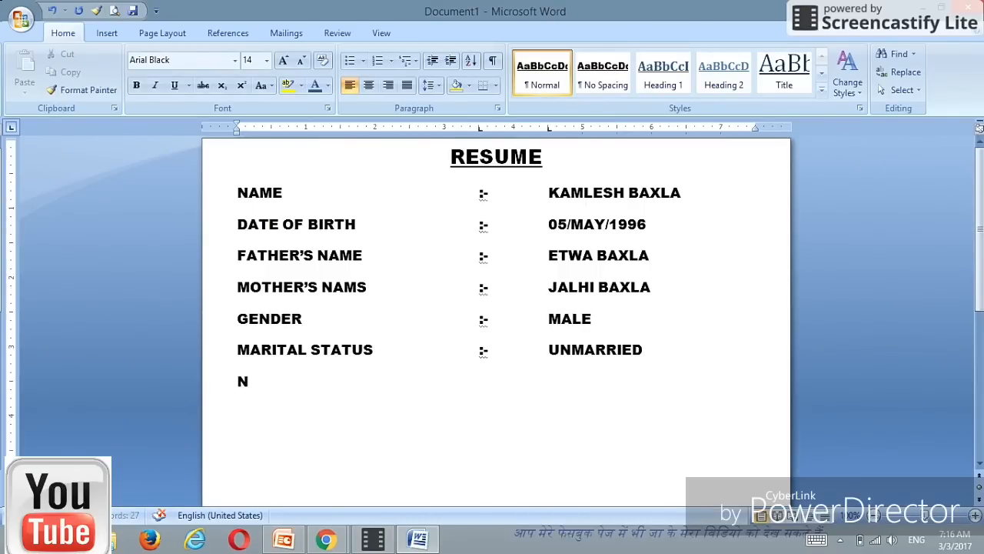
text(ATI)
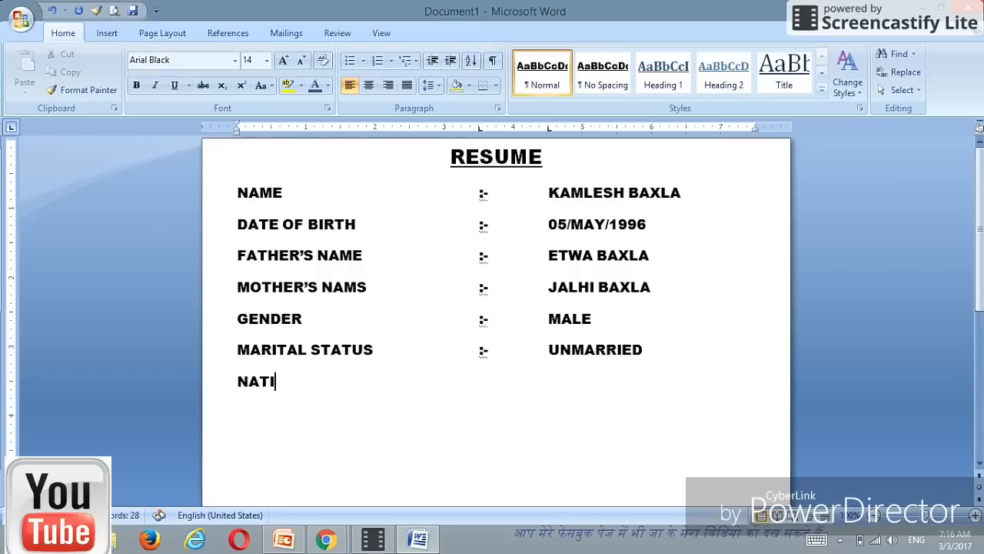
text(ONA)
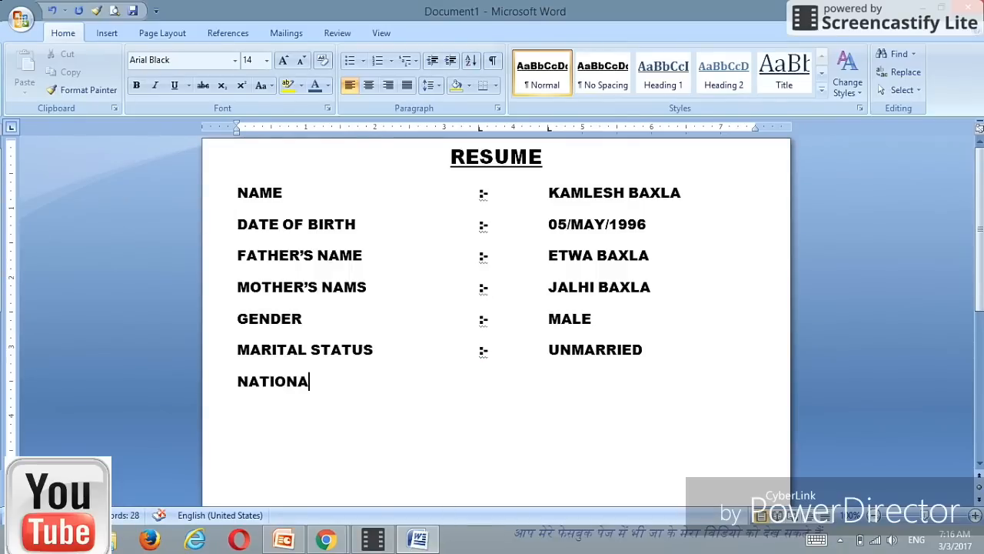
text(LITY)
key(Tab)
text(:)
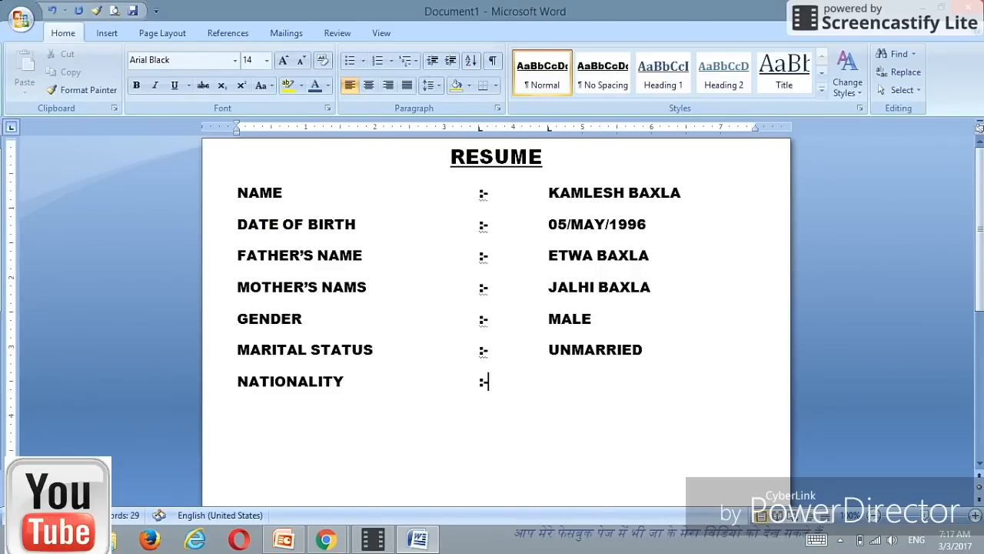
text(-)
key(Tab)
text(INDIA)
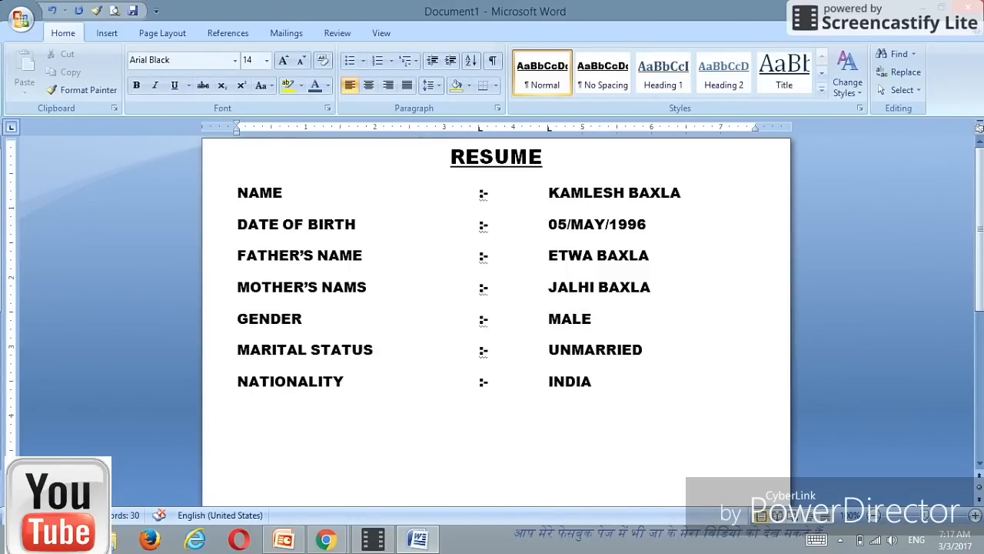
key(Return)
mouse_move(370, 542)
Step: Add a LANGUAGE KNOWN line with a tab-aligned ':-' and the values HINDI,ENGLISH,NAGPURI
text(LANG)
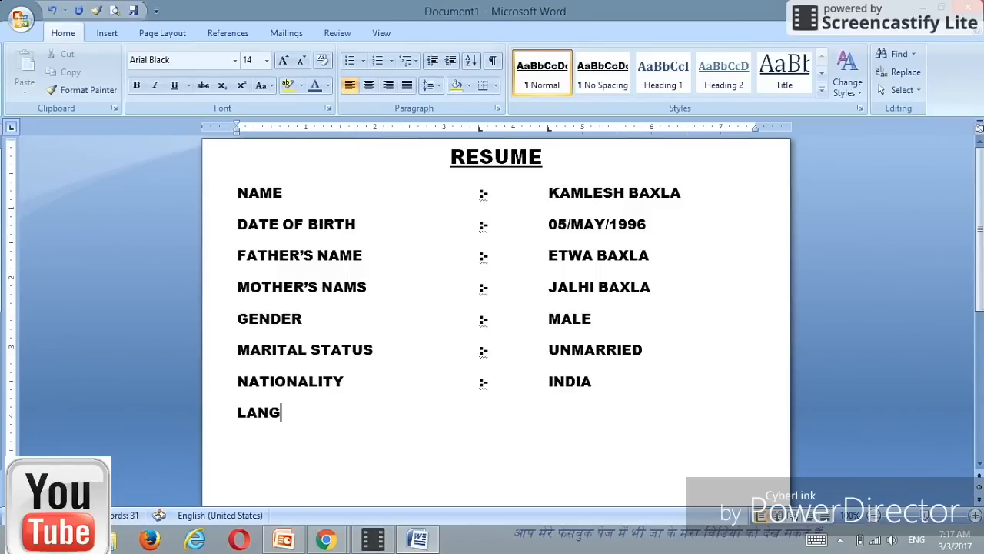
text(UAGE)
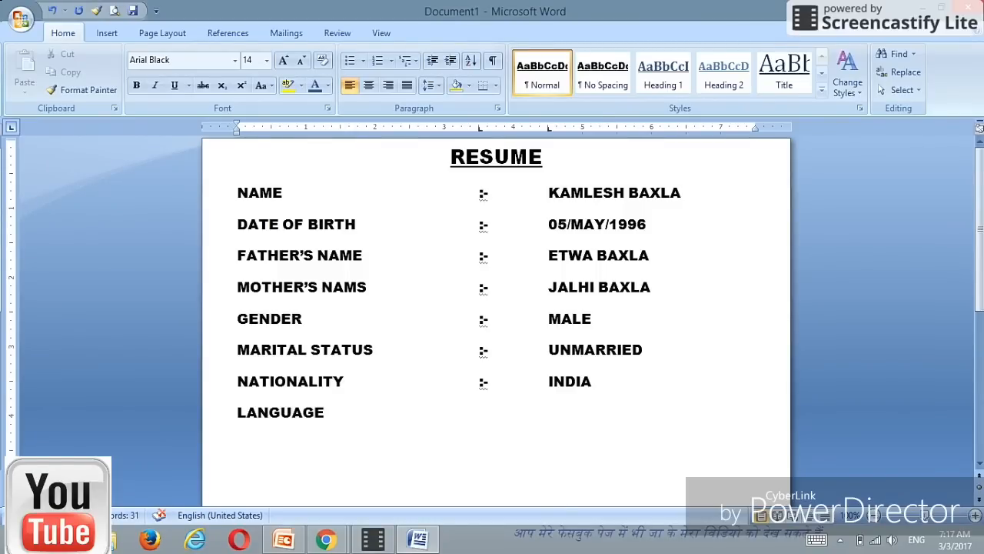
text( KNOWN)
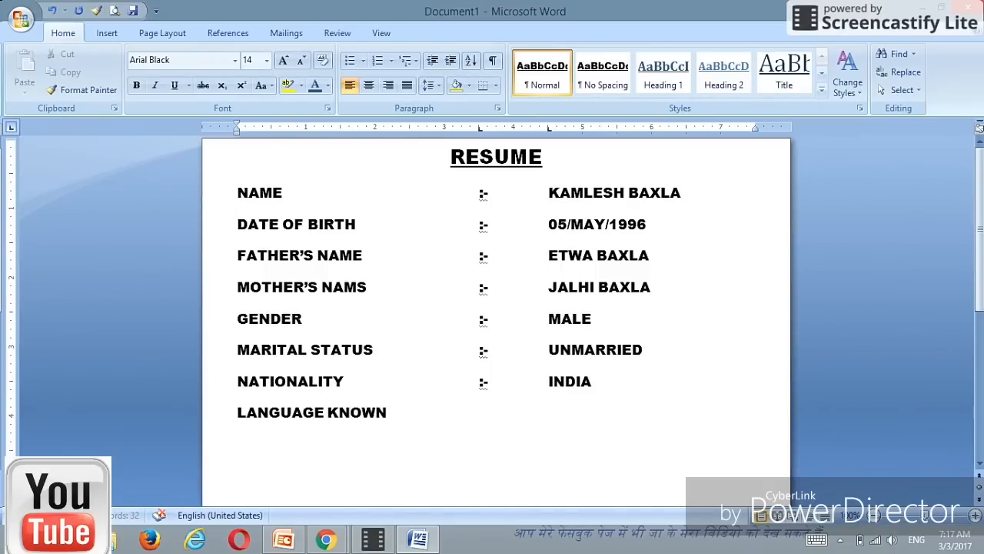
key(Tab)
text(:-)
key(Tab)
text(HIND)
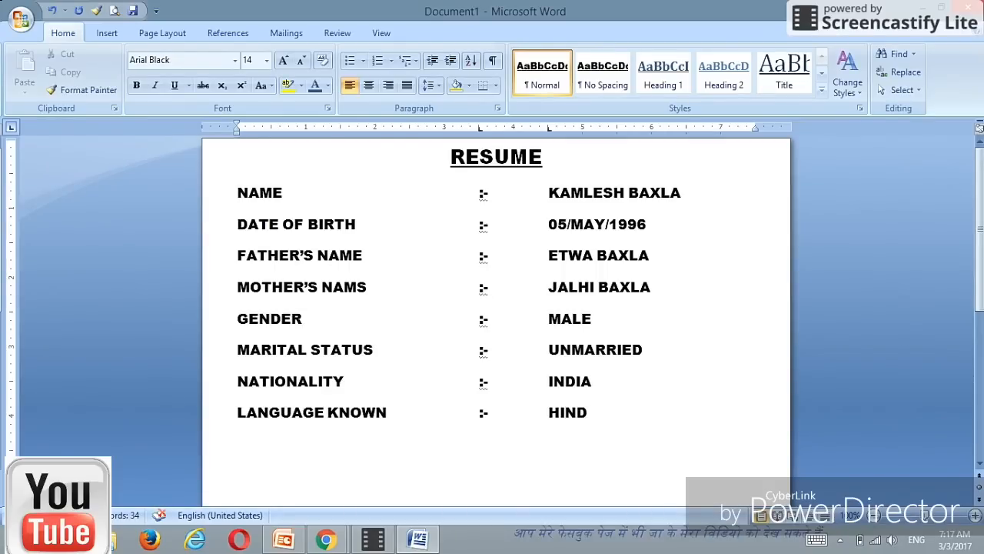
text(I,ENGLI)
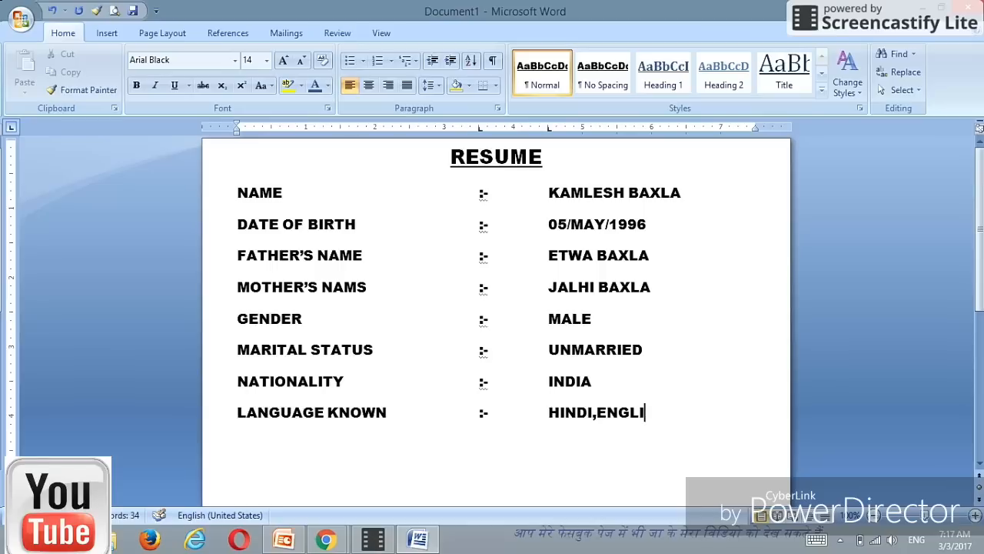
text(SH,NAG)
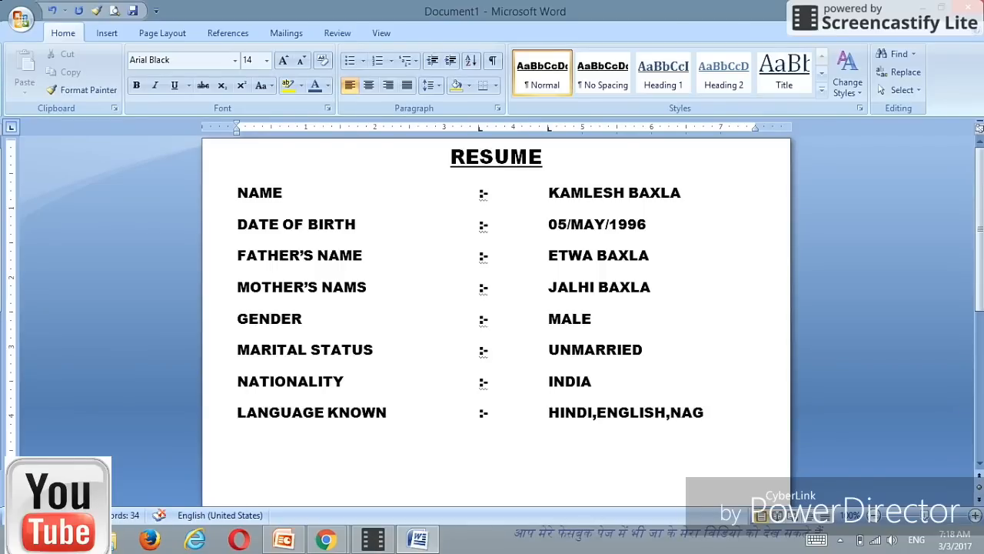
text(PURI)
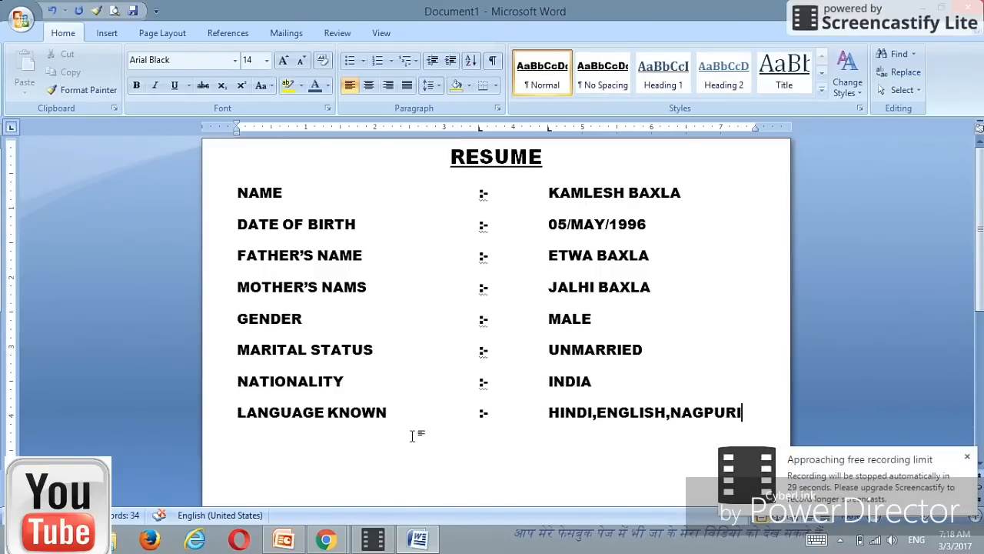
scroll(413, 433, down, 3)
key(Return)
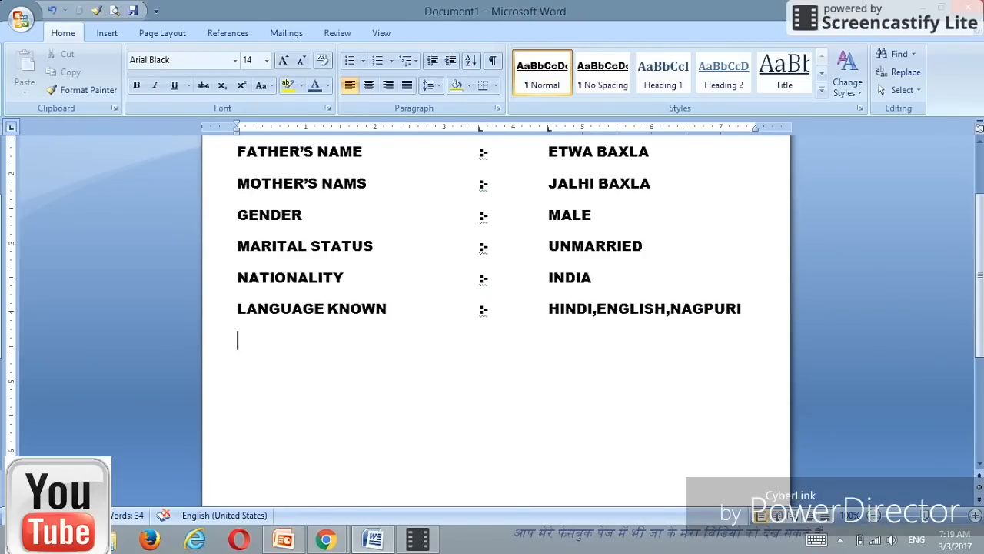
Step: After a blank line, add an ADDRESS row with a tab-aligned ':-' and the first address line
key(Return)
text(ADDRESS)
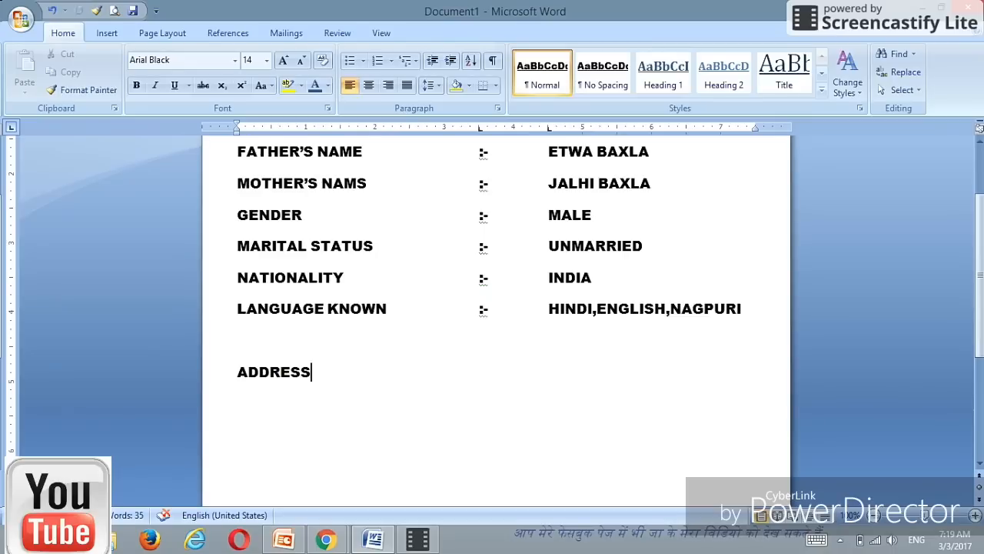
key(Tab)
text(:-)
key(Tab)
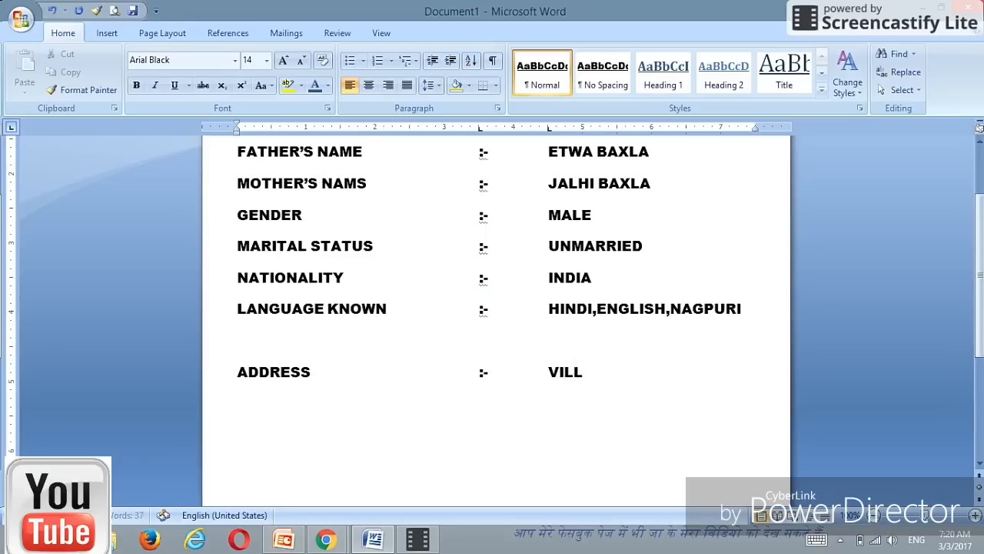
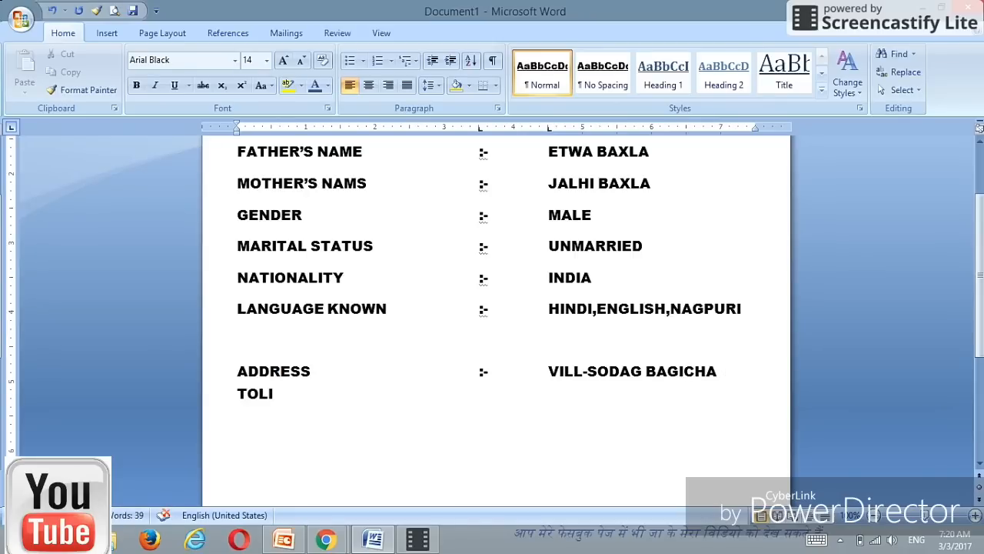
Step: Delete the typed address text, leaving only the ADDRESS label and colon
key(BackSpace)
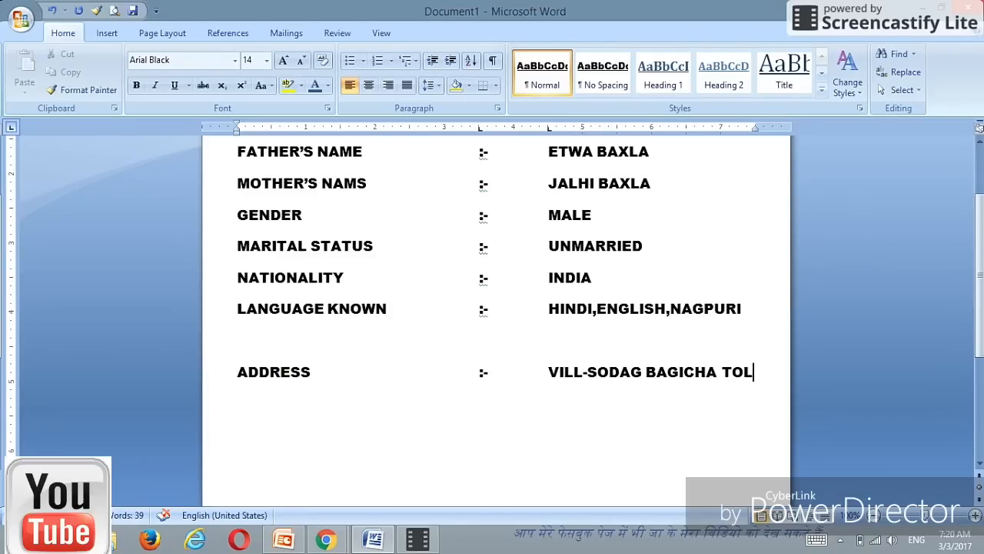
key(BackSpace)
key(BackSpace)
key(BackSpace)
key(BackSpace)
key(BackSpace)
key(BackSpace)
key(BackSpace)
key(BackSpace)
key(BackSpace)
key(BackSpace)
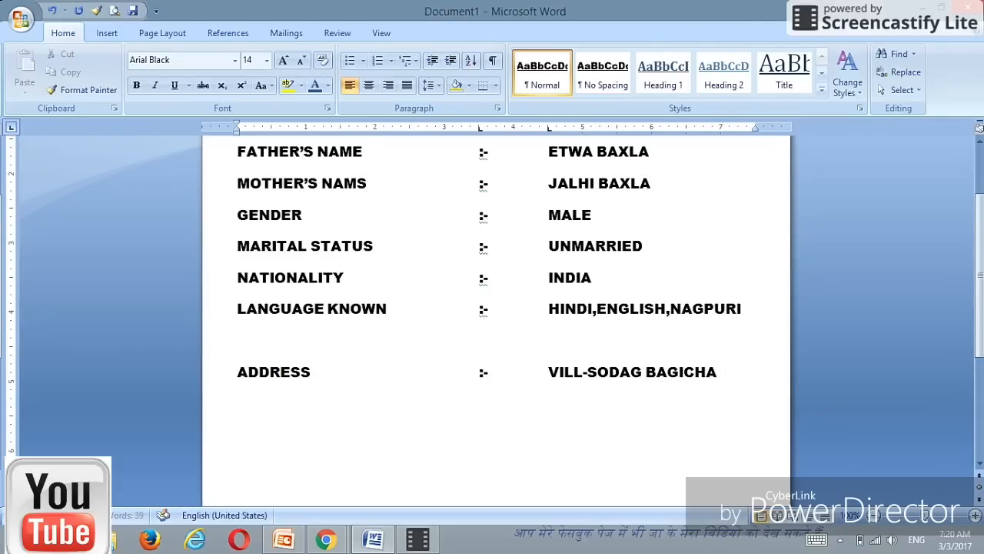
key(BackSpace)
key(BackSpace)
key(BackSpace)
key(BackSpace)
key(BackSpace)
key(BackSpace)
key(BackSpace)
key(BackSpace)
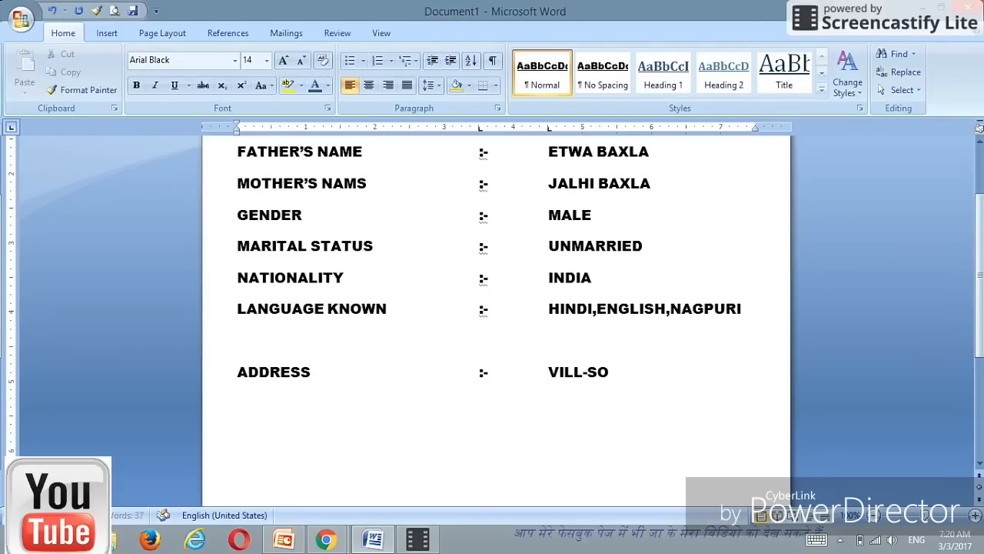
key(BackSpace)
key(BackSpace)
key(BackSpace)
key(BackSpace)
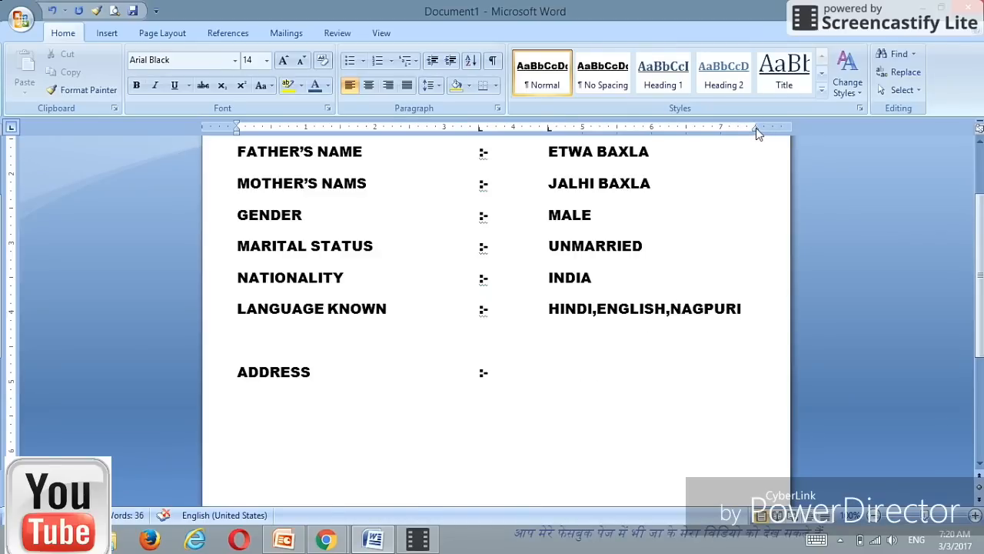
Step: Set the NAME through ADDRESS detail rows to font size 12 and nudge the address tab stop left
drag(757, 129, 764, 130)
drag(550, 393, 237, 193)
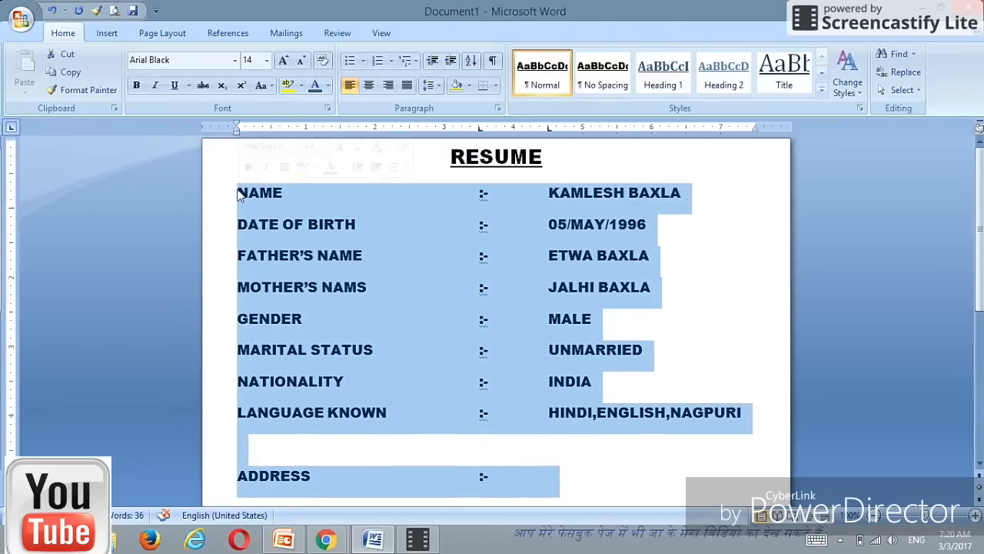
click(266, 60)
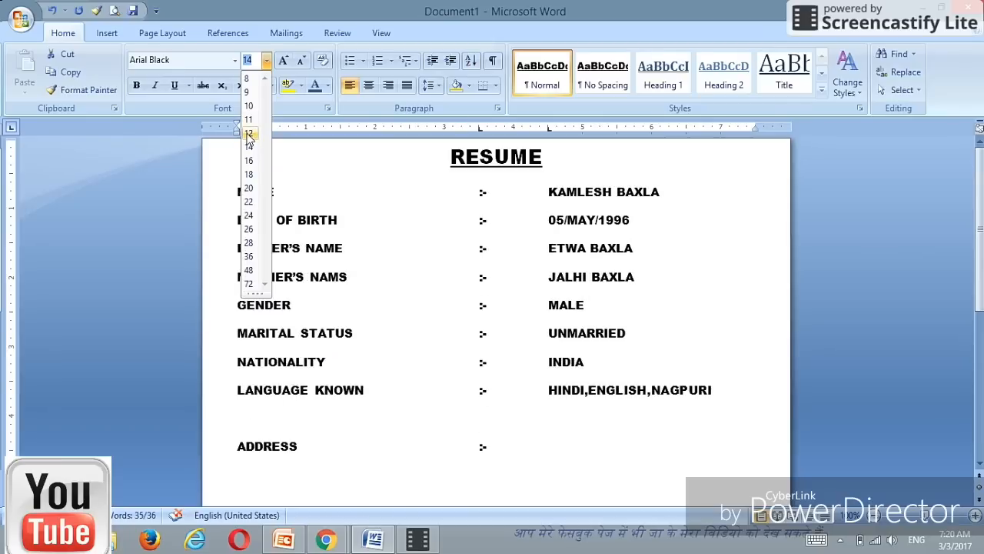
click(249, 135)
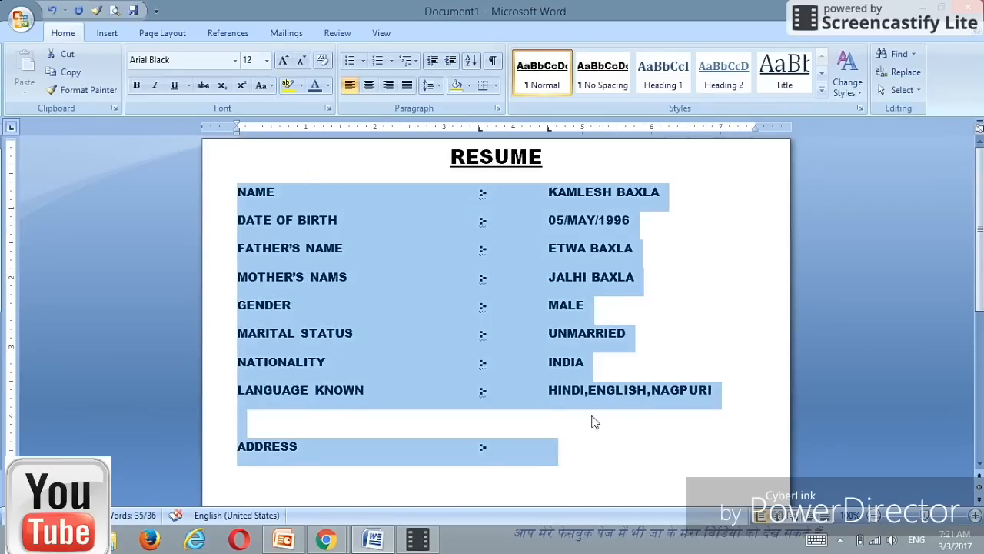
click(535, 449)
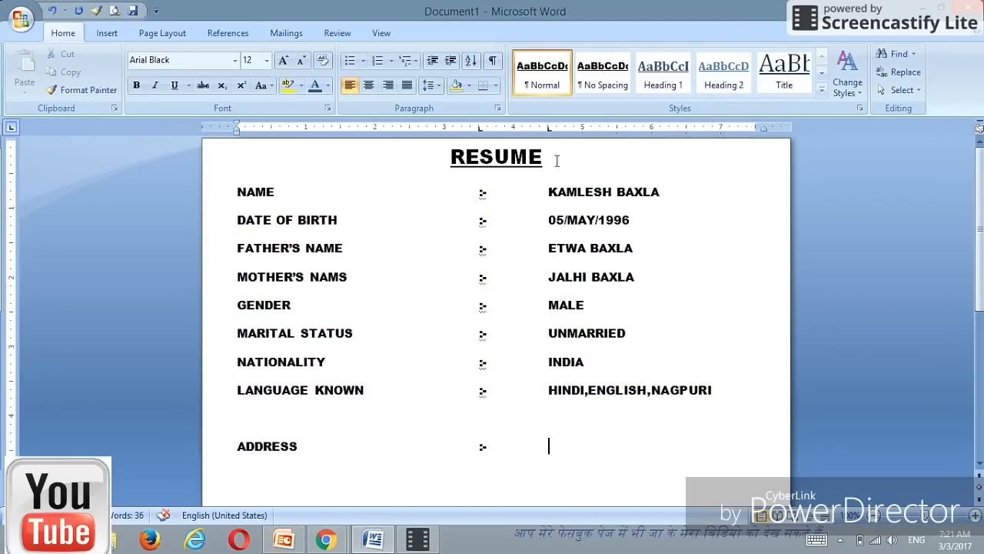
drag(548, 135, 529, 135)
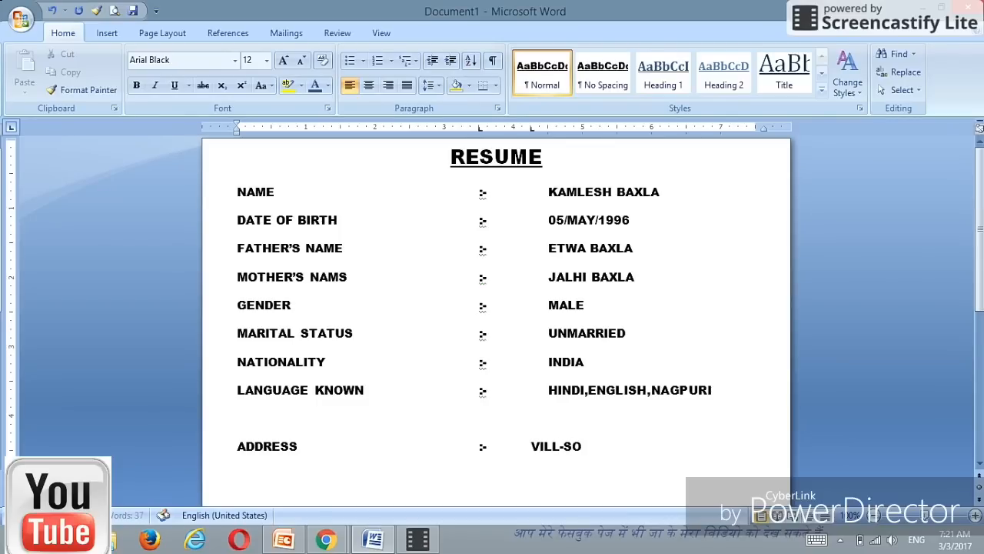
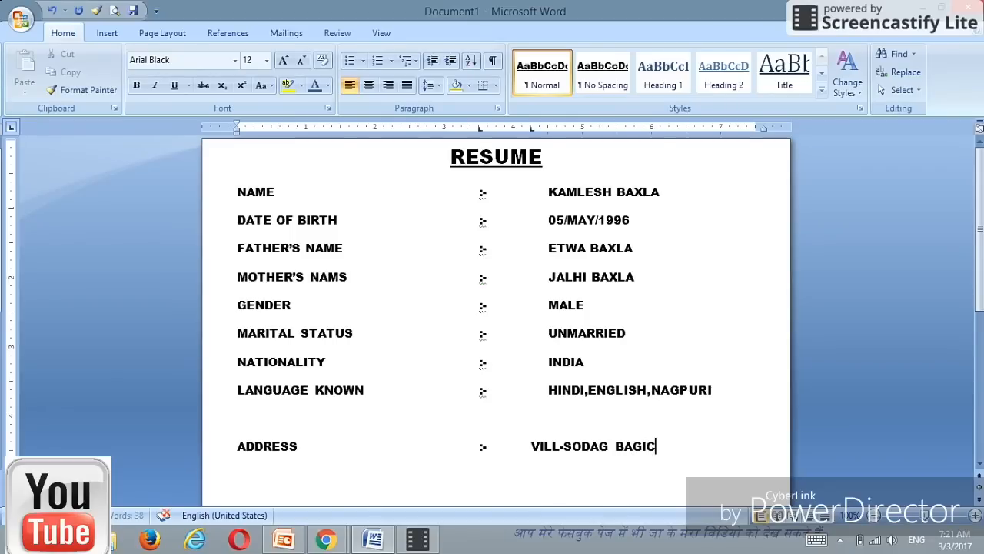
Step: Enter the village and post-office address lines, the second tab-aligned under the first
key(Return)
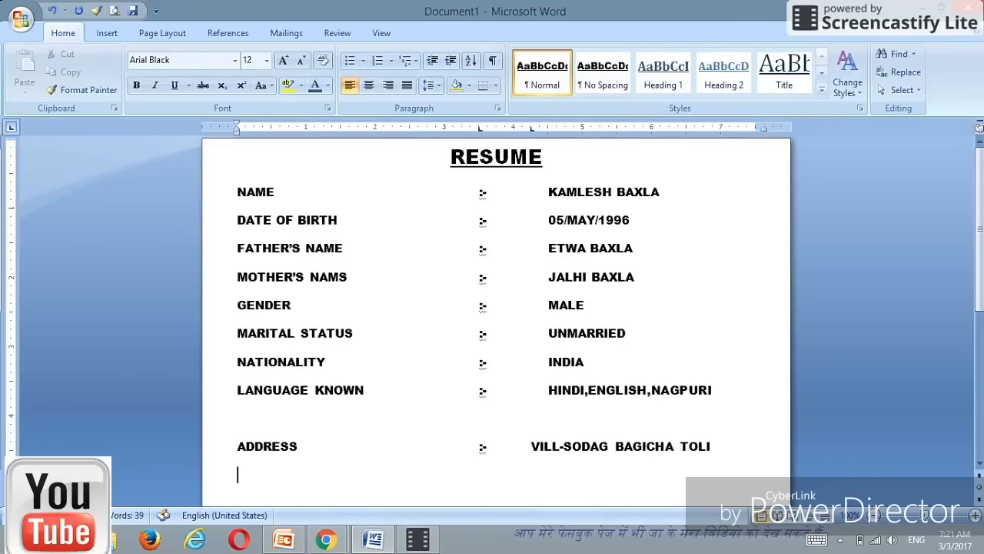
key(Tab)
key(Tab)
click(979, 464)
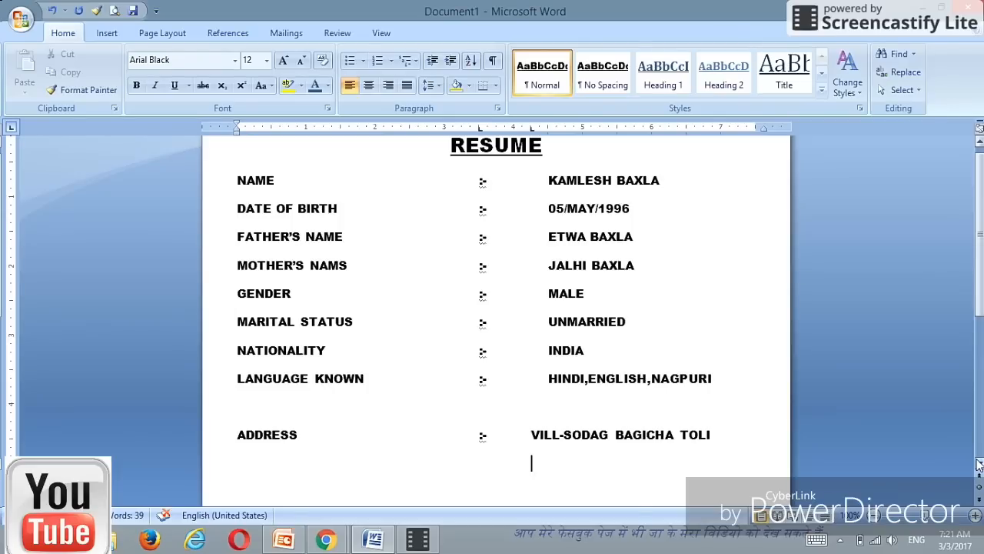
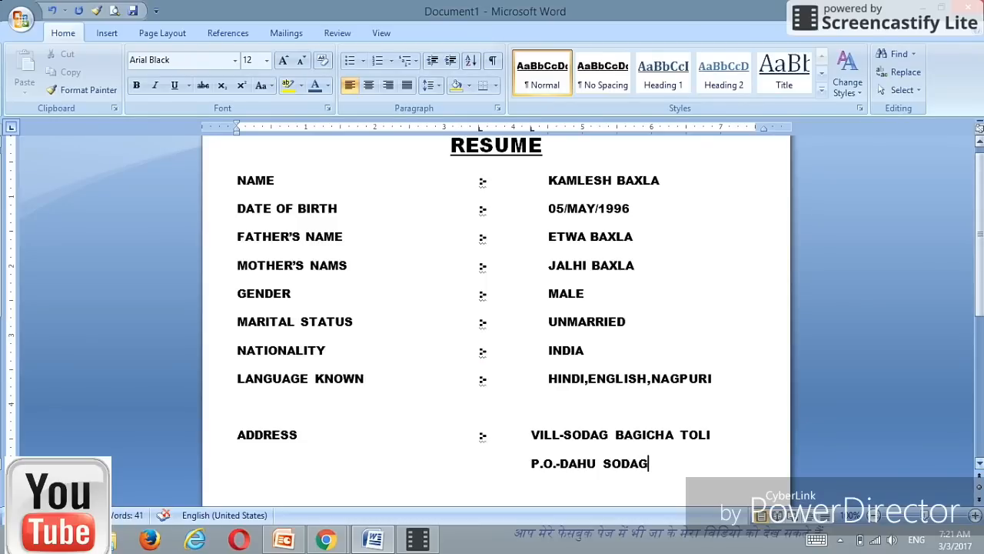
key(Return)
key(Tab)
key(Tab)
Step: Add the police-station and PIN-code address lines aligned under the earlier ones
click(979, 464)
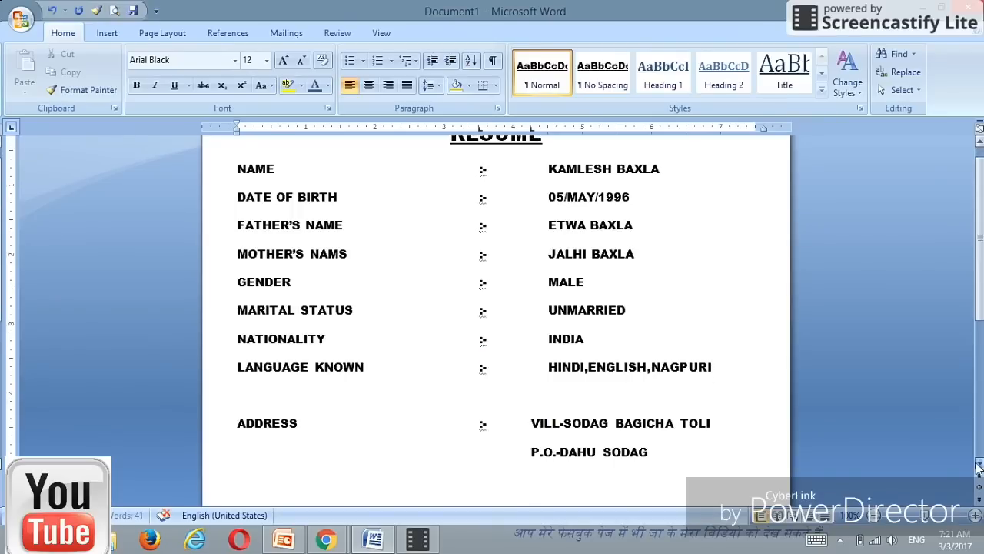
click(979, 466)
click(979, 466)
click(979, 466)
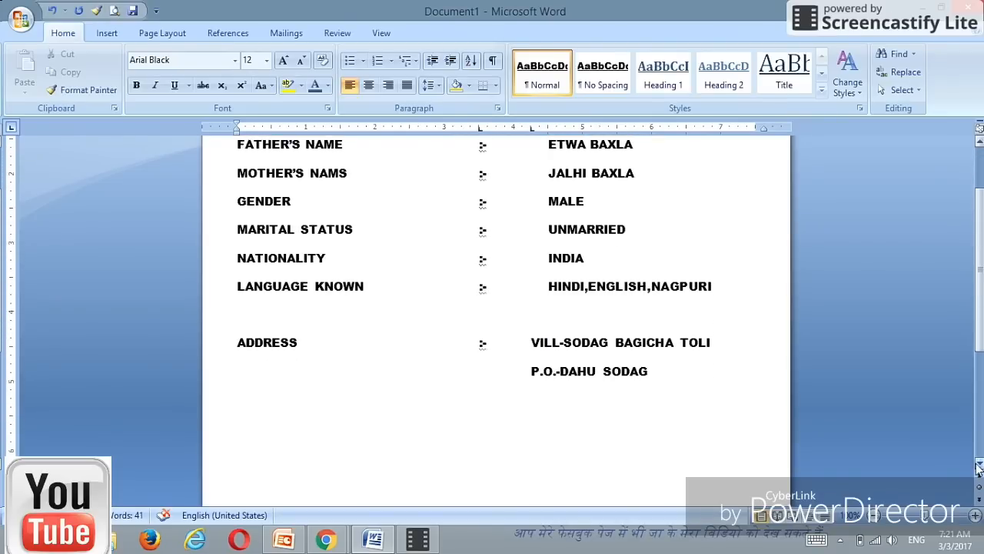
click(979, 466)
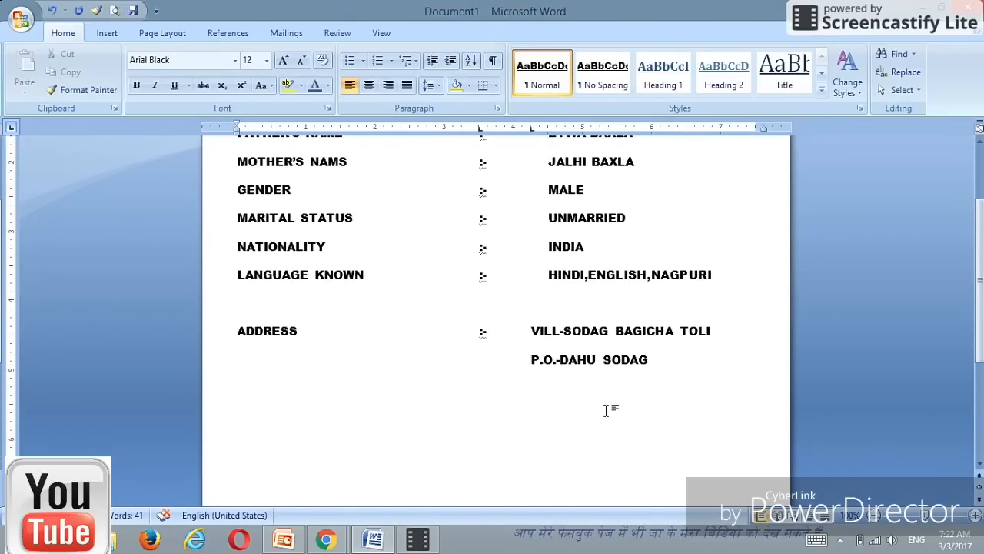
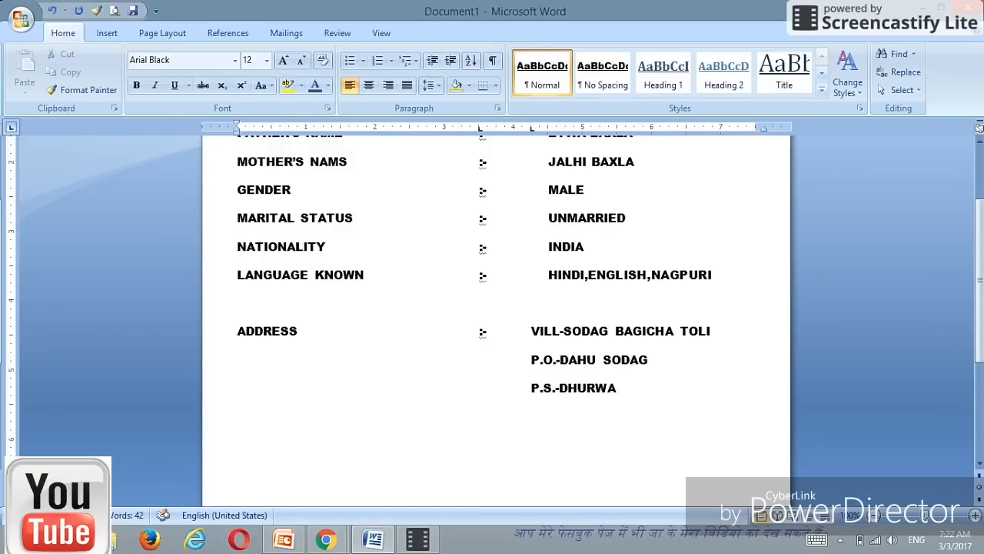
key(Return)
text(PIN NO.-)
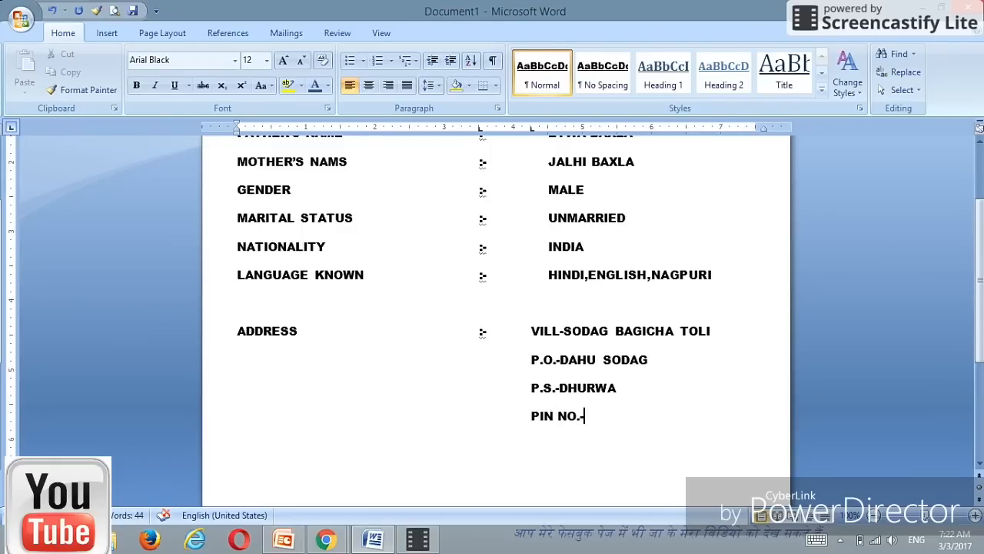
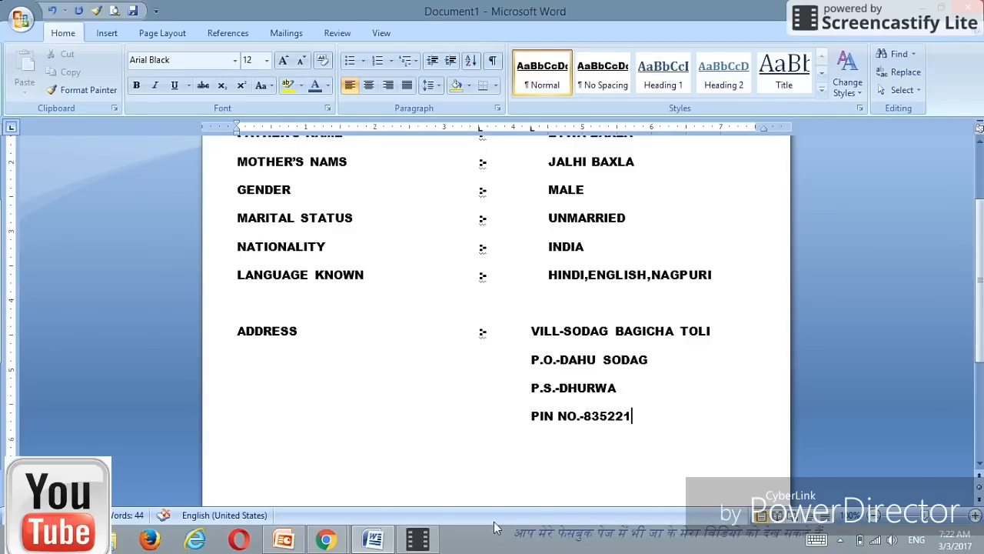
mouse_move(416, 543)
key(Return)
Step: Add a CONTACT NO. row with a tab-aligned ':' and the phone number
text(CONTA)
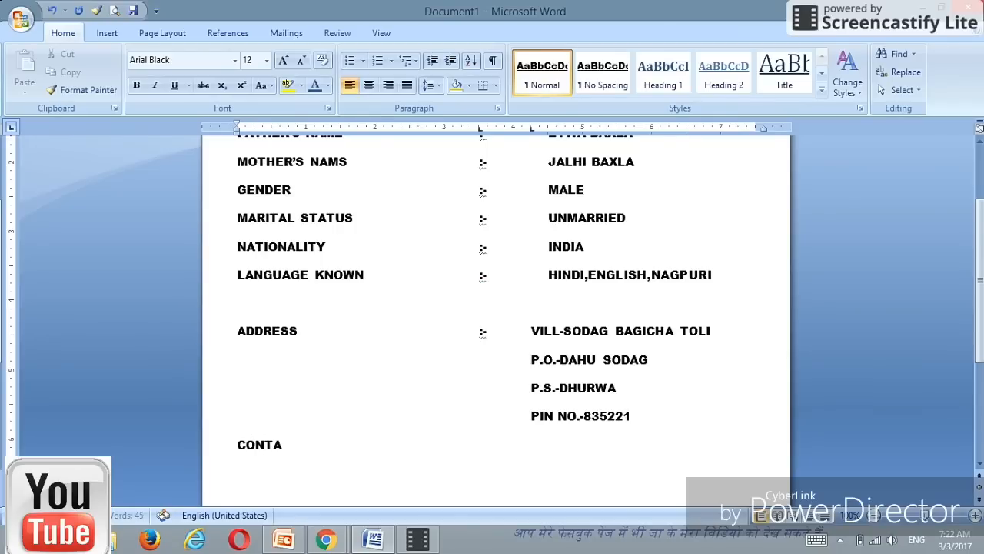
text(CT NO.)
key(Tab)
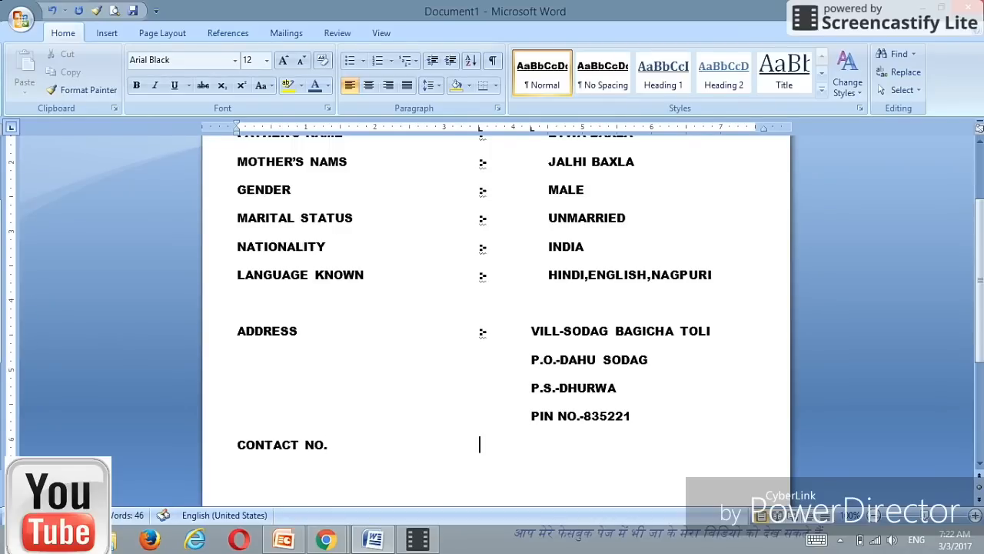
text(:-)
key(Tab)
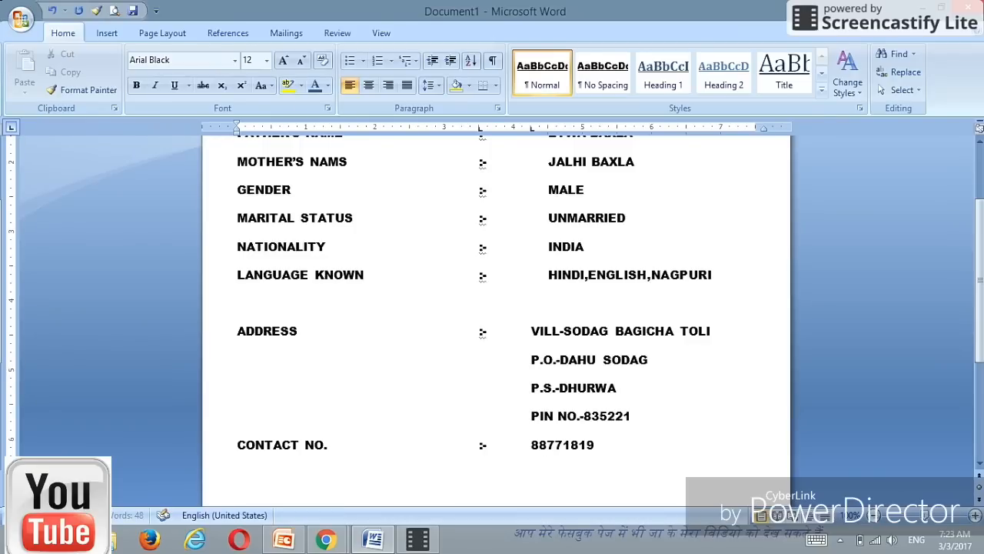
Step: Add an E-MAIL row with ':' and the e-mail address, letting Word turn it into a link
text(E)
text(-M)
text(AIL)
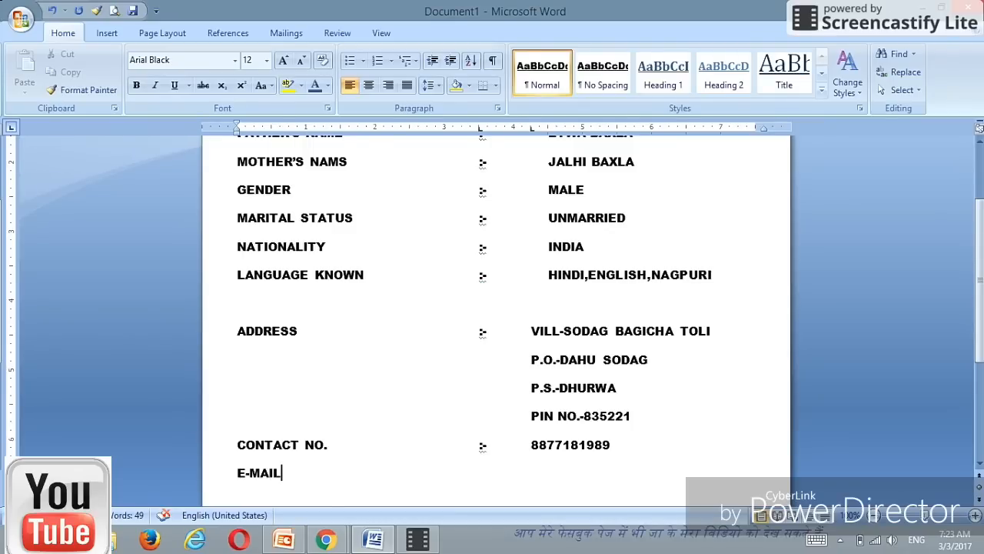
key(Tab)
text(:)
text(ema)
key(BackSpace)
key(BackSpace)
key(BackSpace)
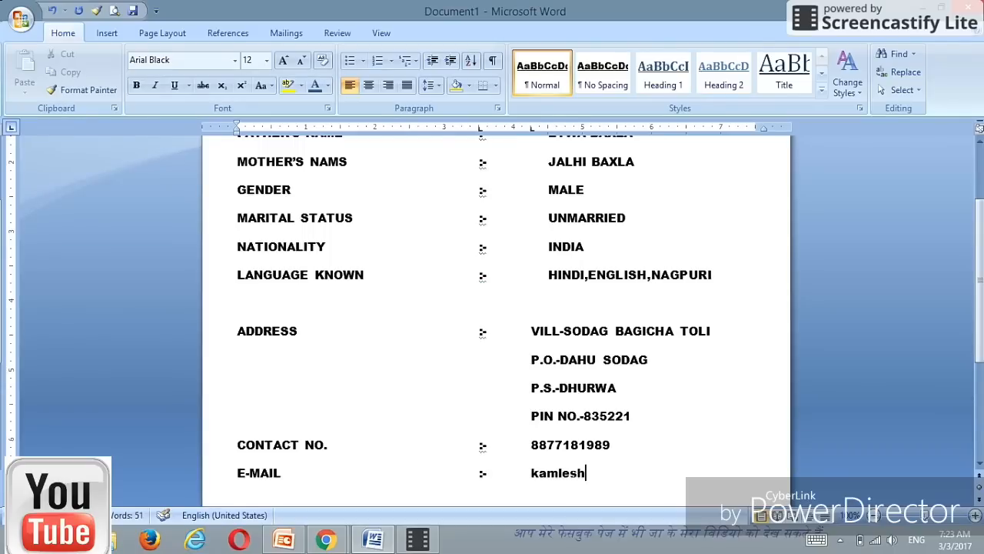
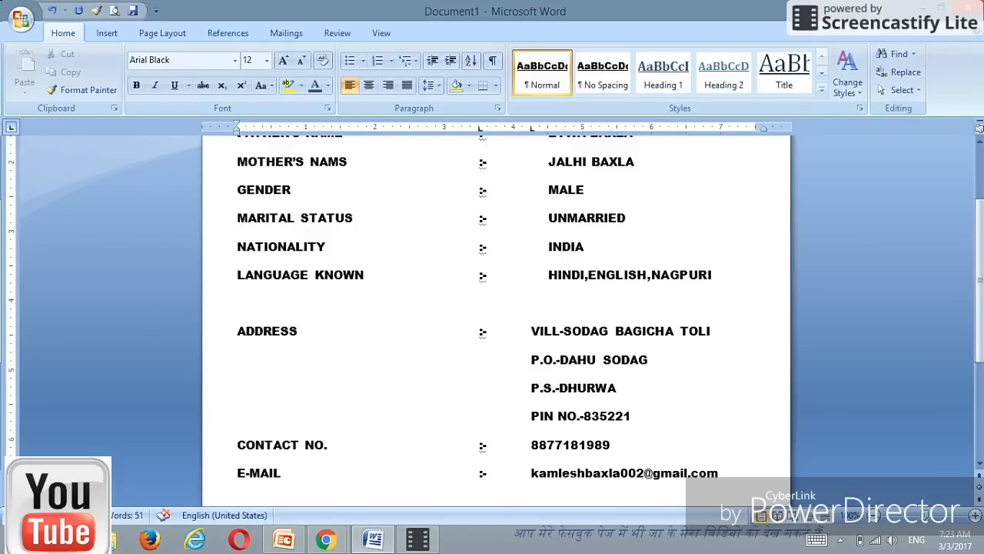
key(space)
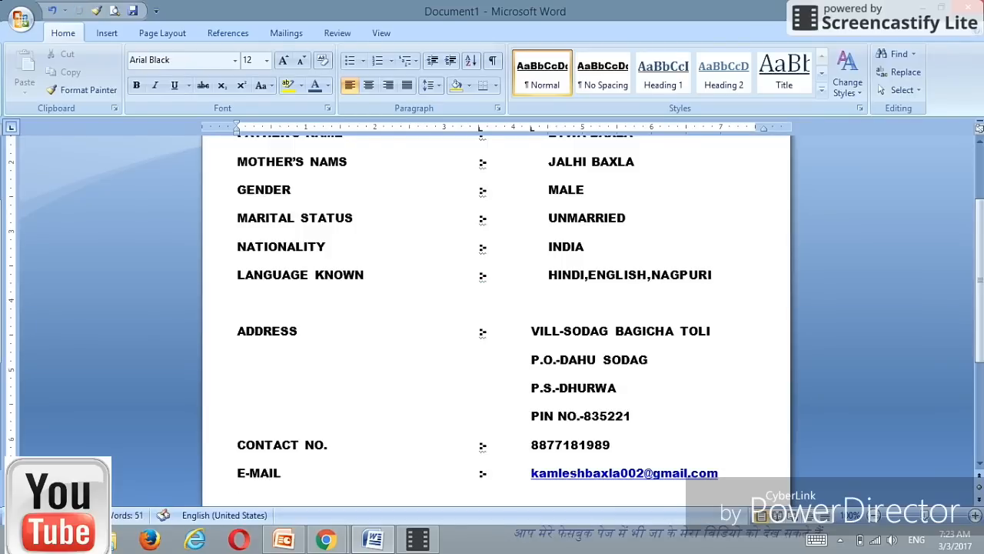
key(Return)
Step: Set the selected personal details text to font size 10
click(978, 464)
drag(978, 469, 979, 467)
key(ctrl+Home)
click(979, 468)
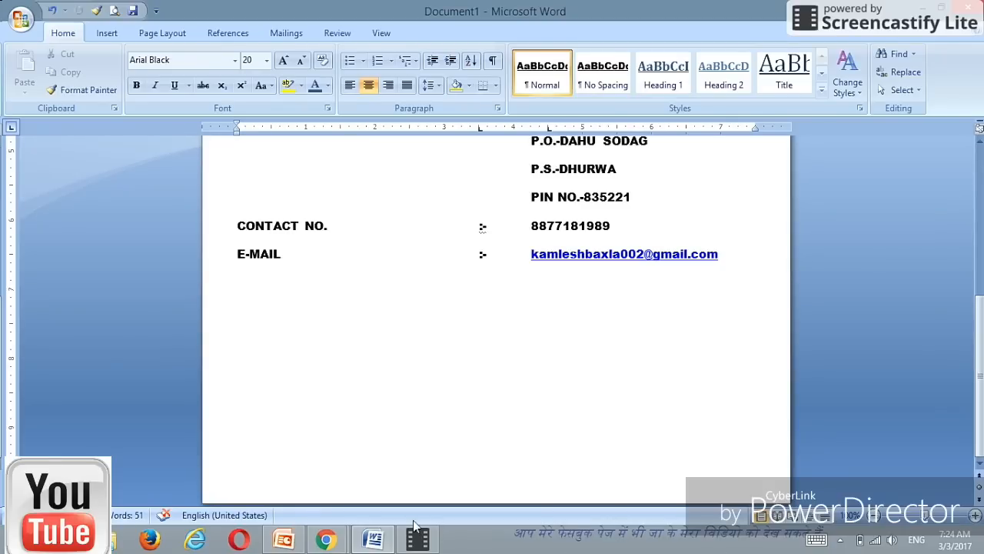
mouse_move(417, 543)
click(978, 140)
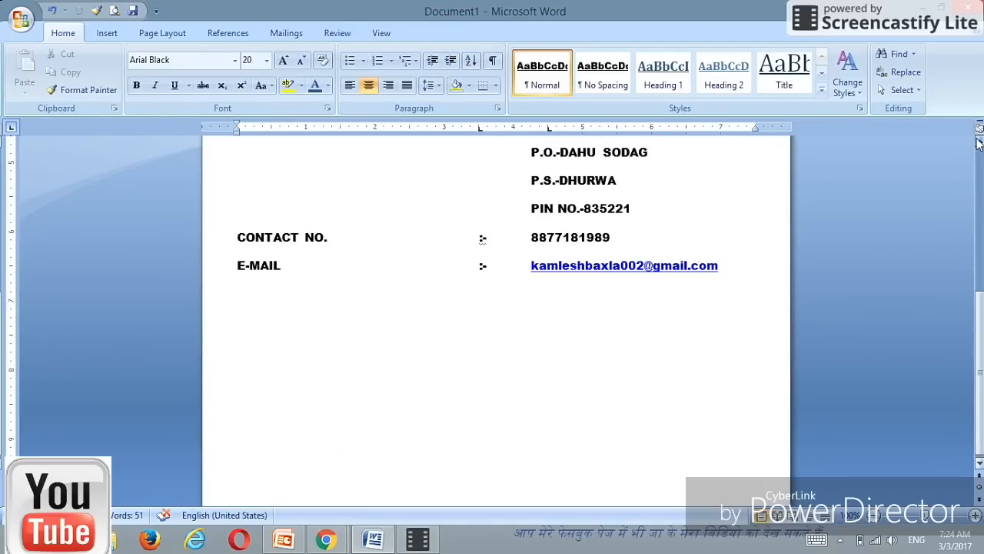
scroll(978, 140, up, 6)
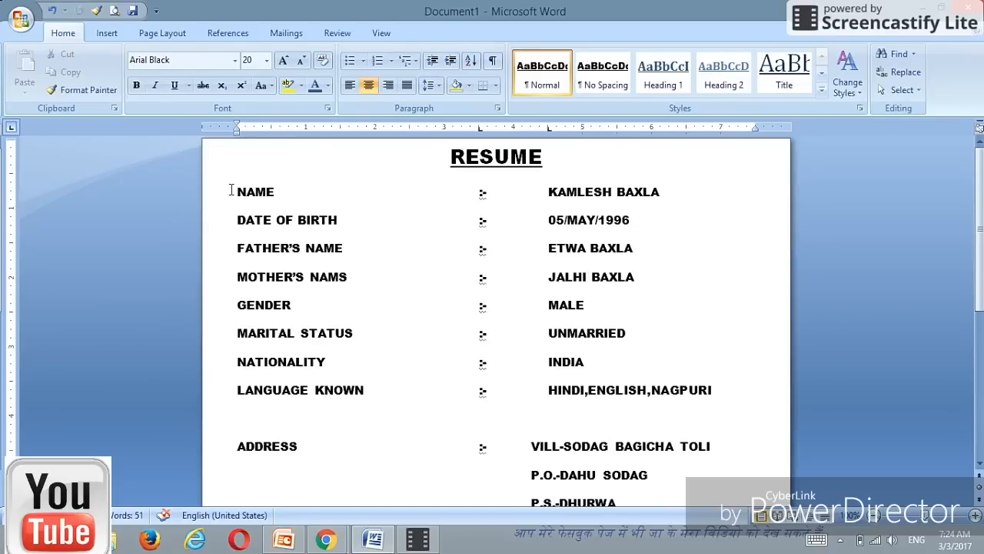
drag(231, 190, 698, 444)
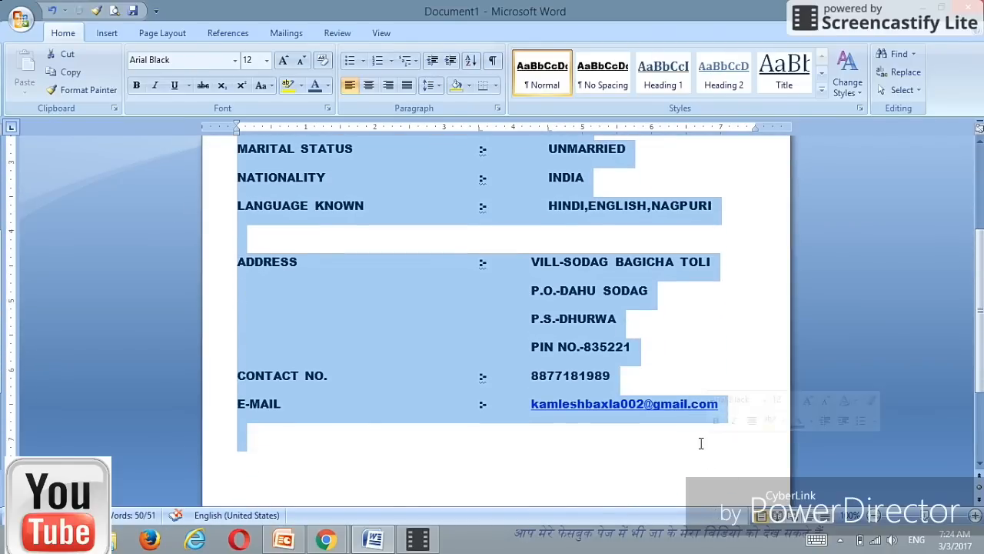
click(266, 62)
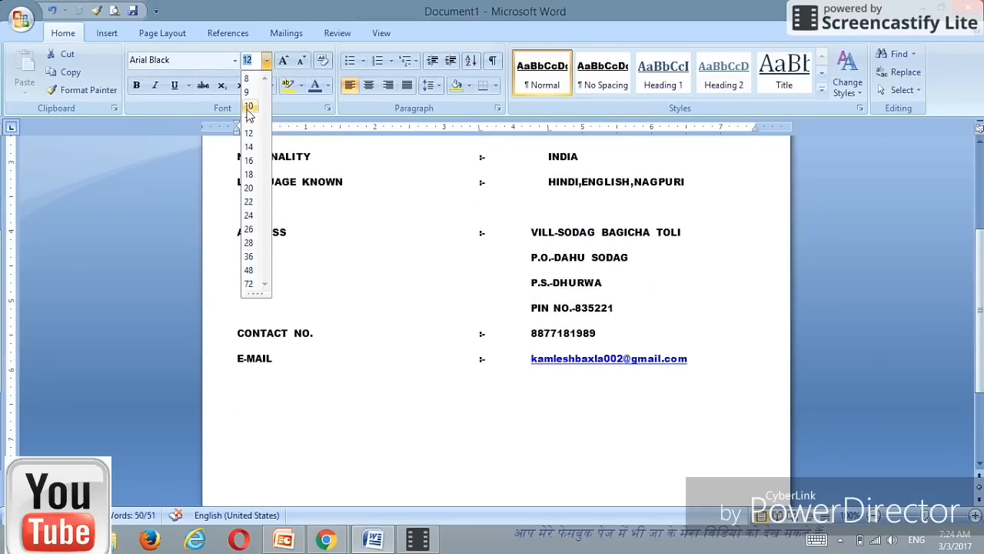
click(248, 108)
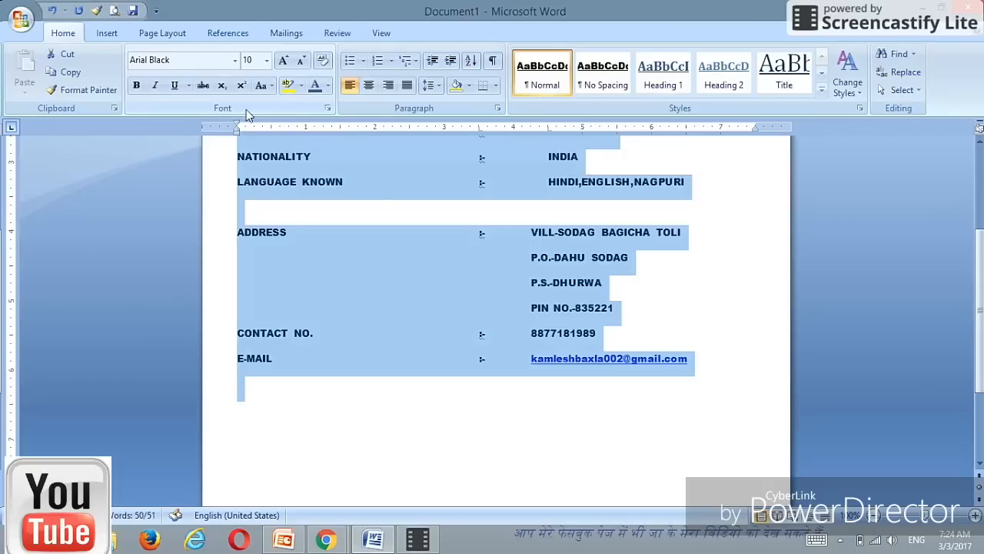
Step: Shrink the RESUME heading from 20 pt to 16 pt with two Shrink Font steps
click(980, 144)
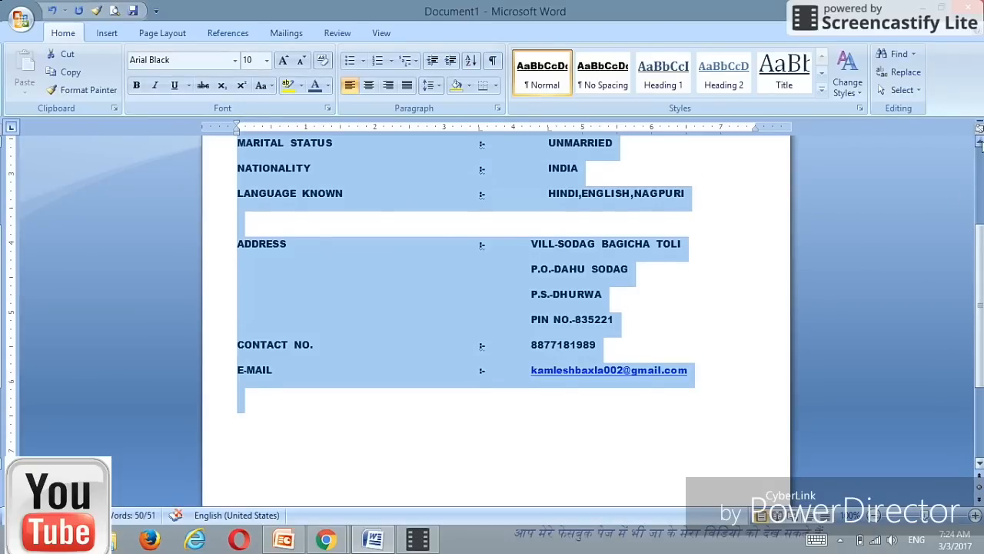
drag(982, 146, 982, 146)
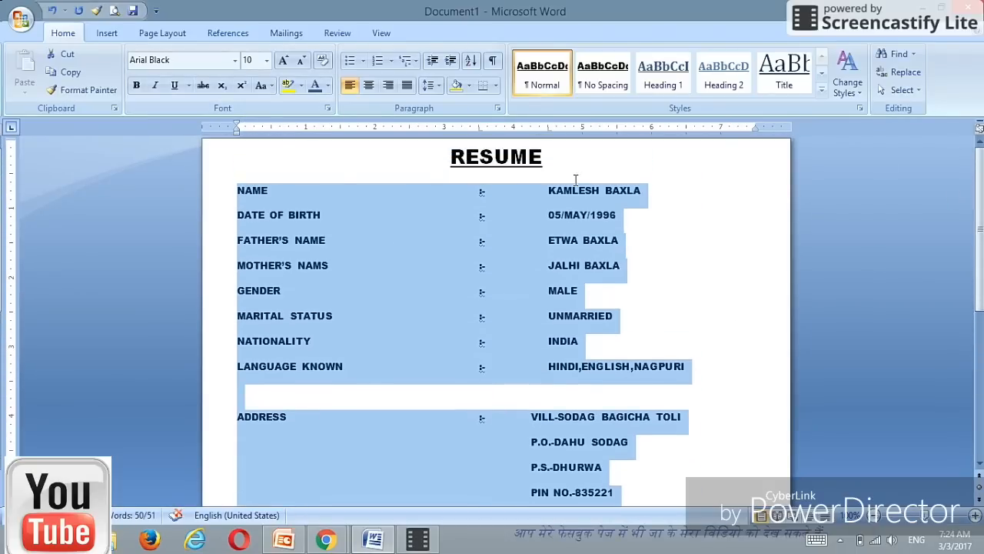
drag(440, 158, 546, 171)
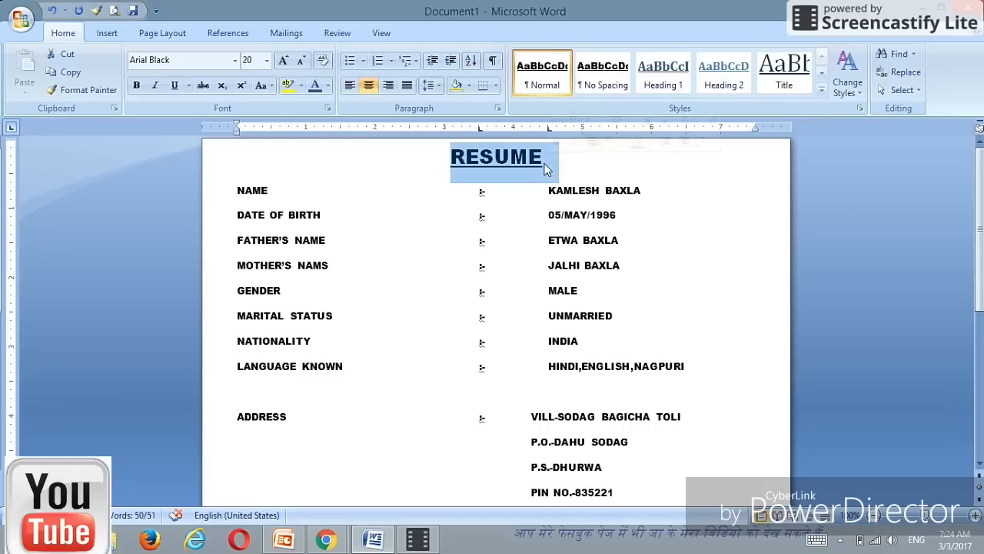
click(302, 62)
click(302, 62)
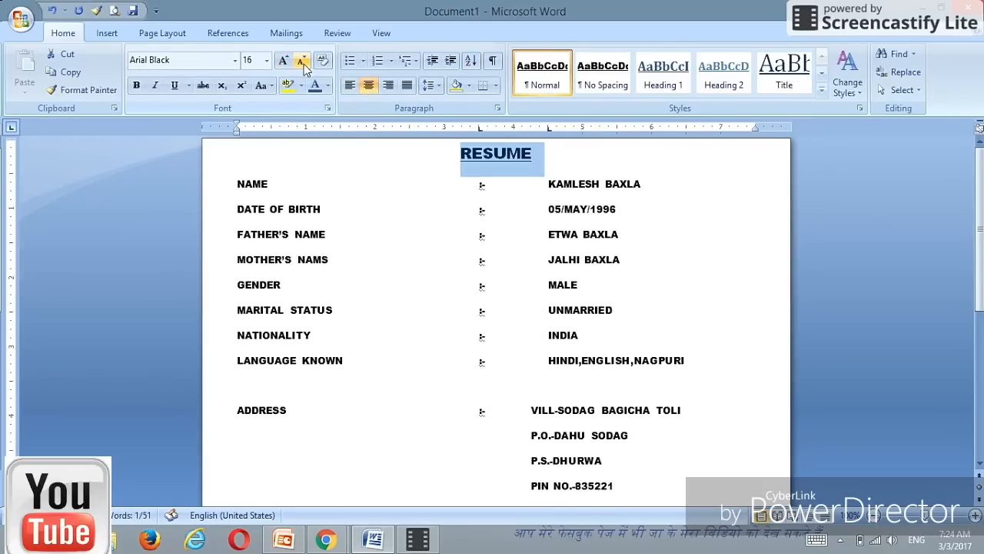
click(979, 465)
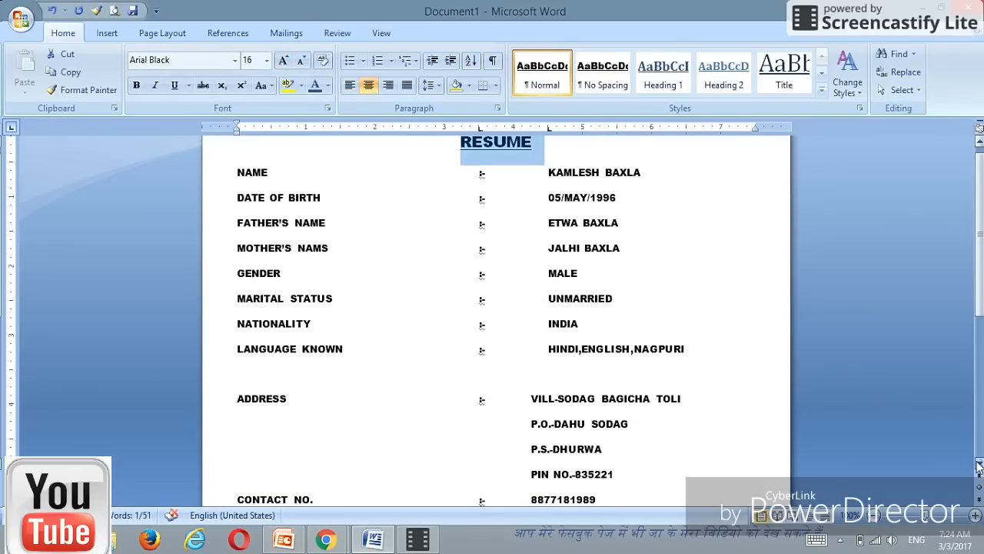
click(979, 465)
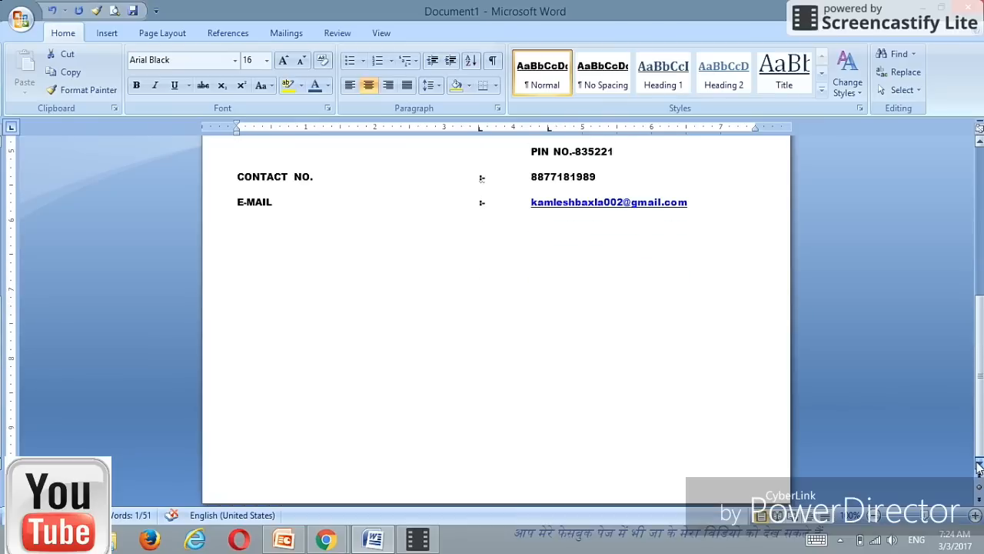
click(979, 138)
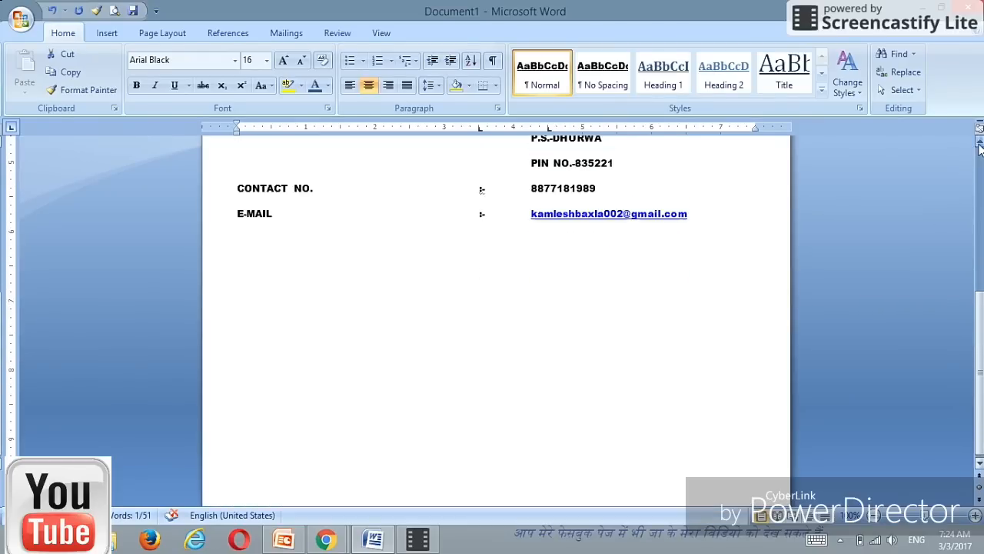
click(251, 246)
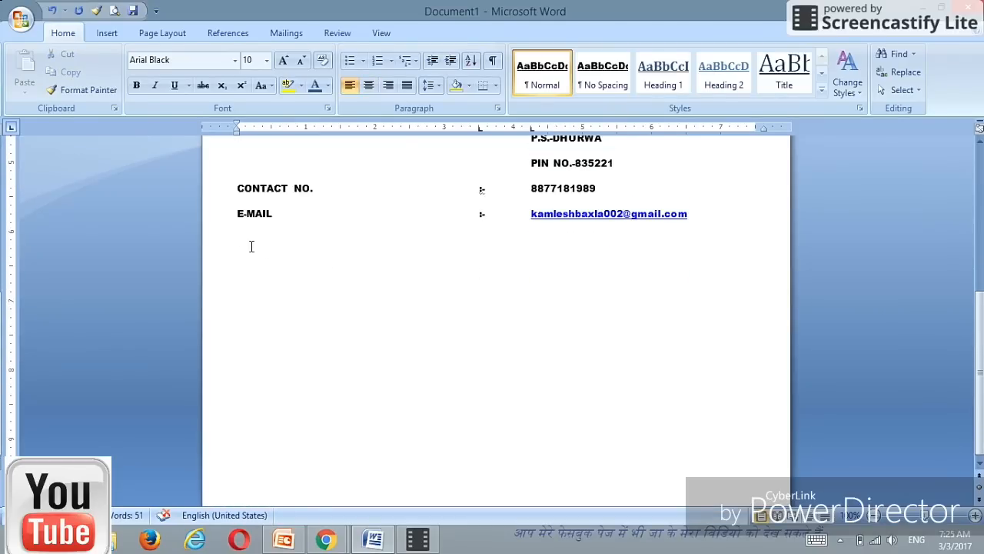
text(education)
key(BackSpace)
key(BackSpace)
key(BackSpace)
key(BackSpace)
key(BackSpace)
key(BackSpace)
key(BackSpace)
key(BackSpace)
key(BackSpace)
text(EDUCATION)
key(BackSpace)
key(BackSpace)
key(BackSpace)
key(BackSpace)
key(BackSpace)
key(BackSpace)
key(BackSpace)
key(BackSpace)
key(BackSpace)
key(BackSpace)
key(BackSpace)
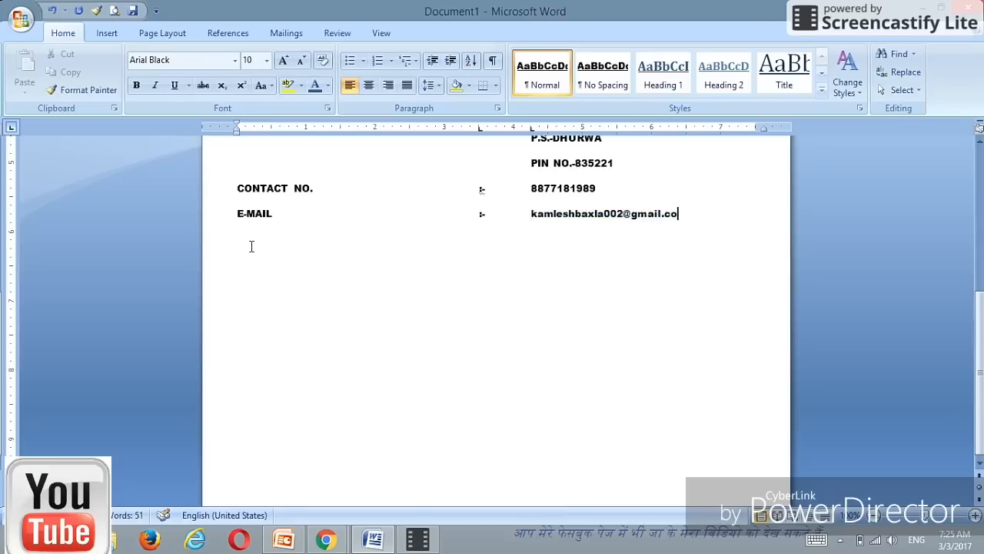
text(m)
key(BackSpace)
text(m)
key(Return)
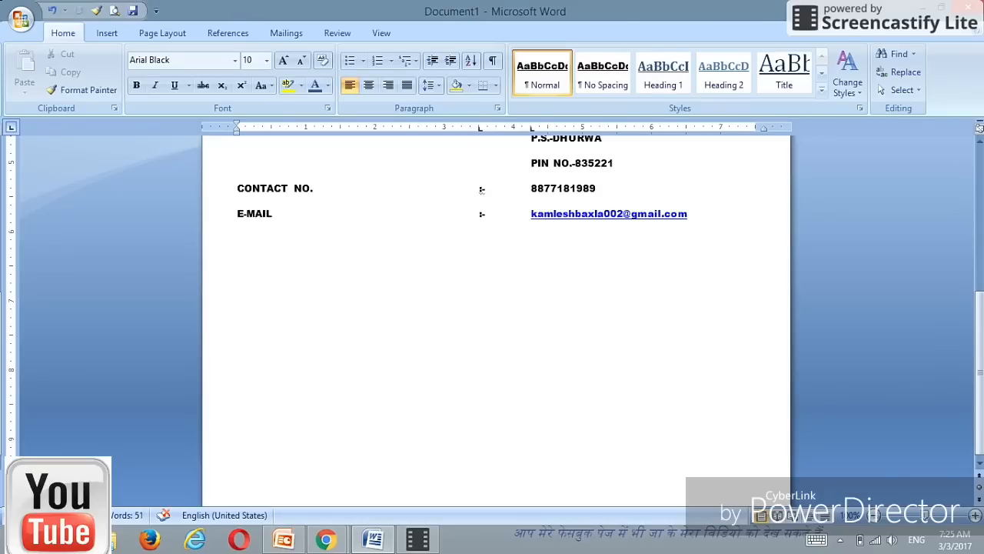
text(QUALIFICATION)
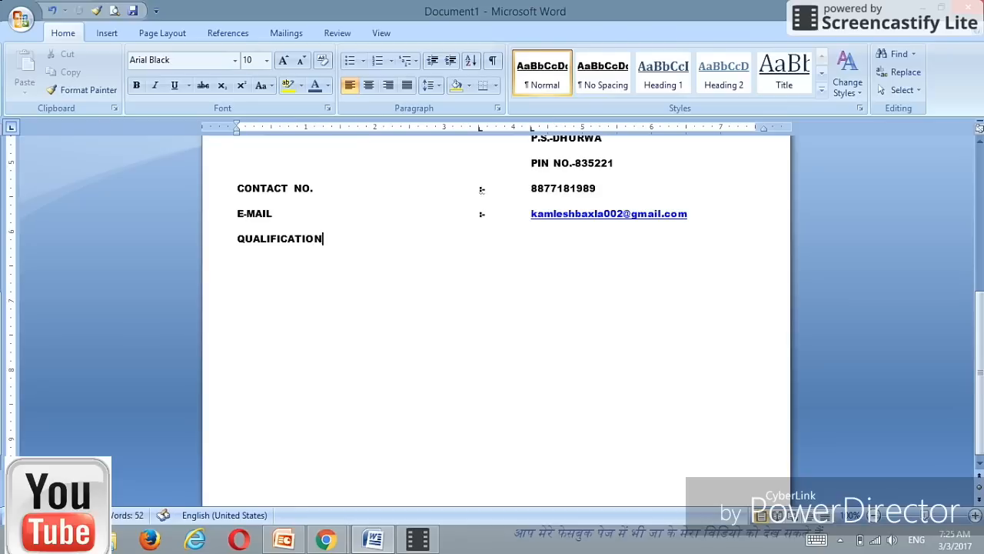
Step: Type the QUALIFICATION:- heading, underline it, and start a new line below it
text(:-)
key(BackSpace)
click(253, 239)
drag(234, 238, 337, 240)
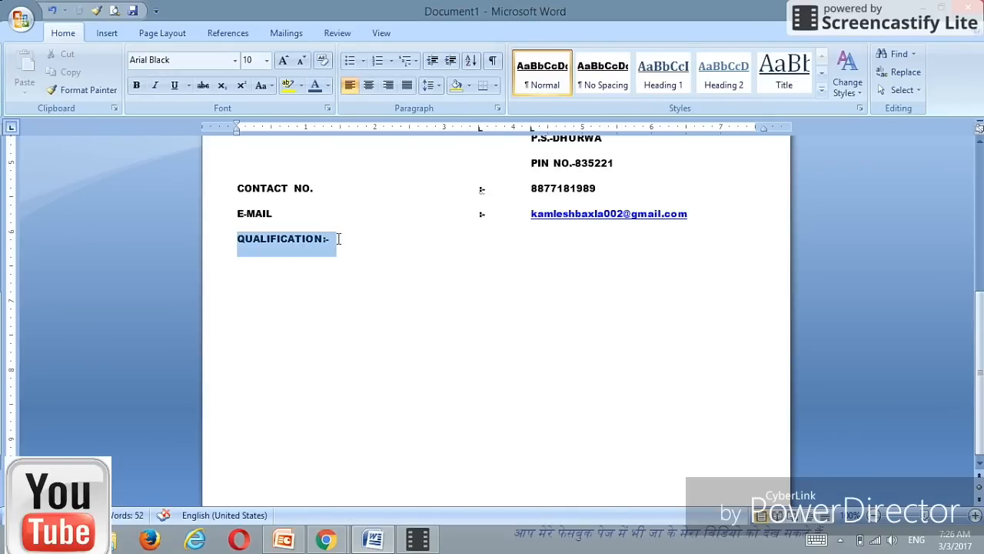
click(174, 85)
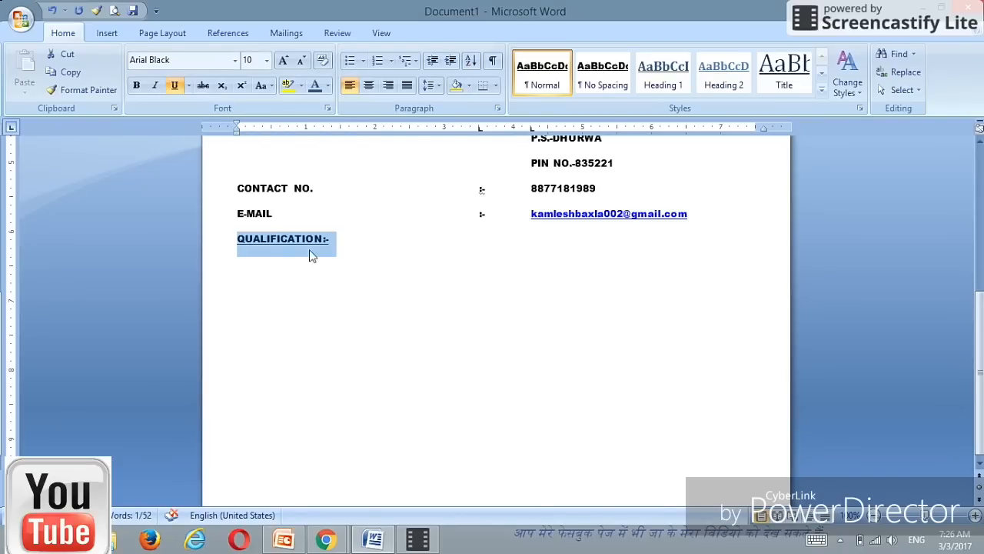
click(338, 245)
key(Return)
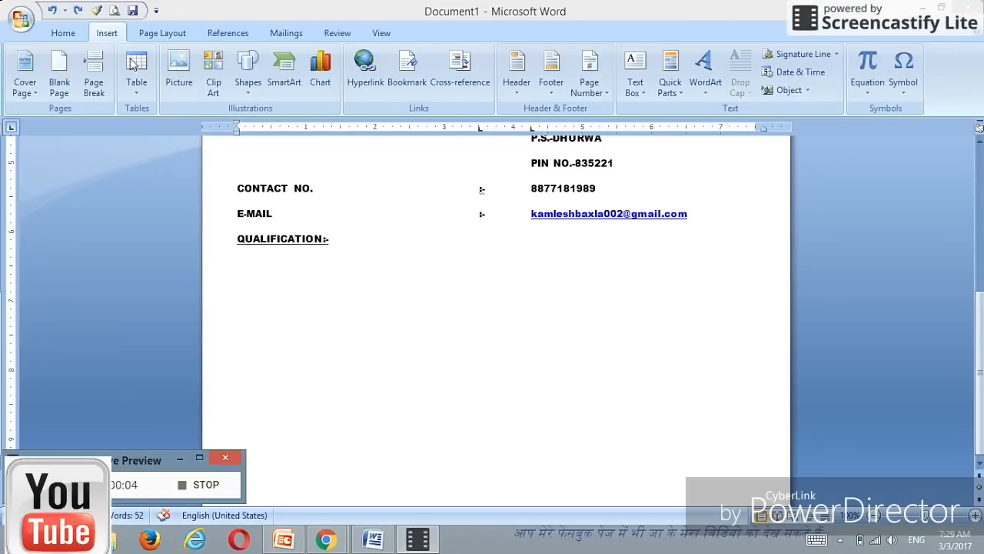
Step: Insert an empty 5-column, 3-row table on the line under QUALIFICATION:-
click(235, 264)
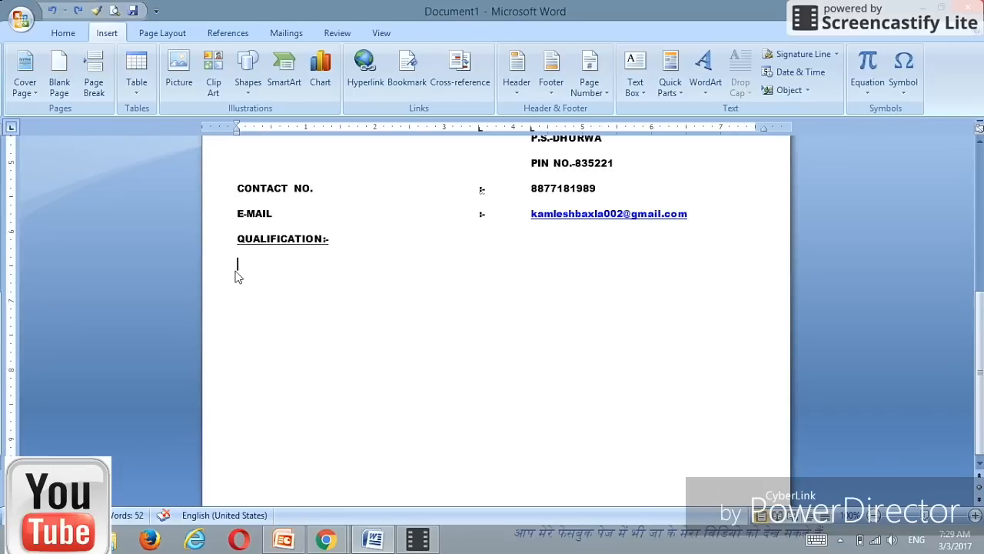
click(136, 81)
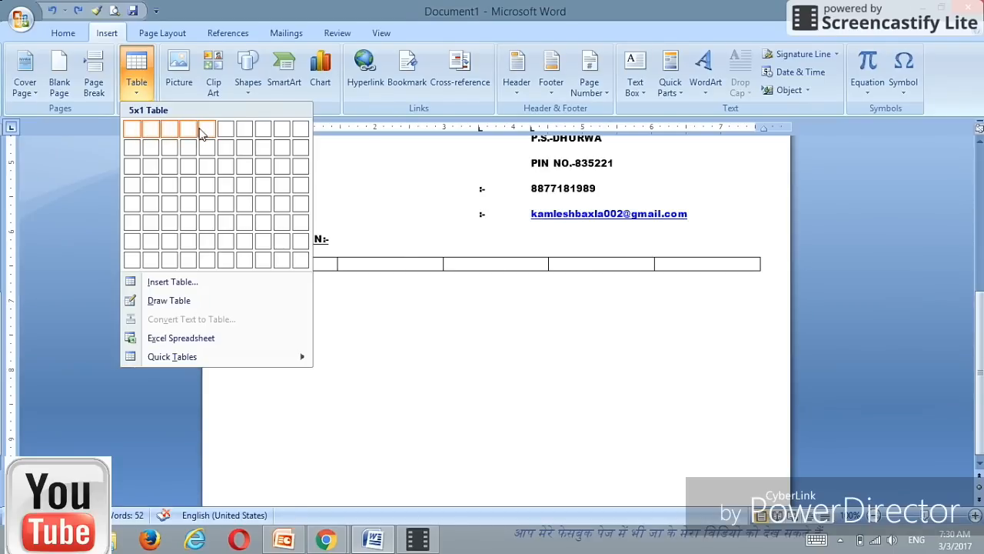
click(206, 166)
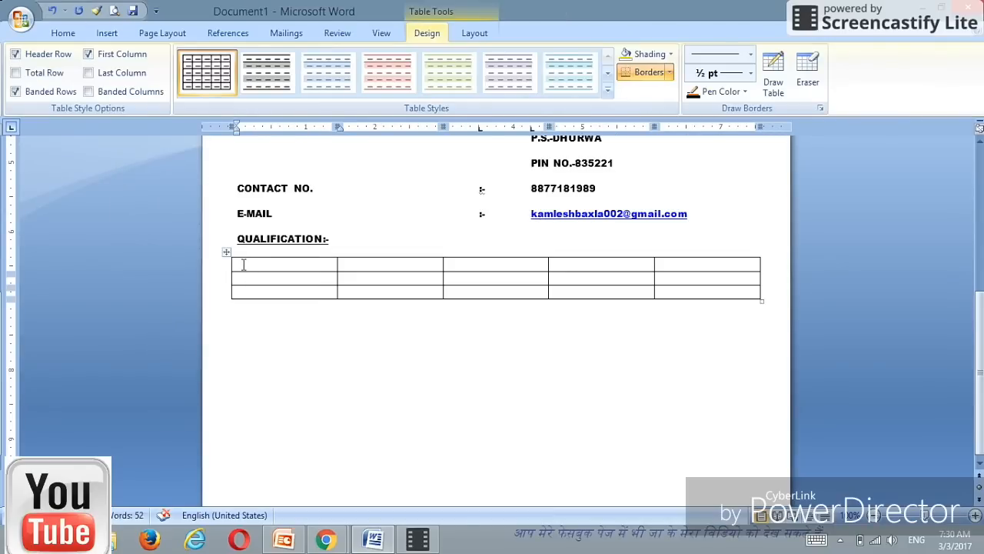
Step: Fill the first row with EXAM PASS, BOARD/UNIV, SUBJECT, YEAR OF PASSING and DIVISEN/PARCENT
text(EXAM PASS)
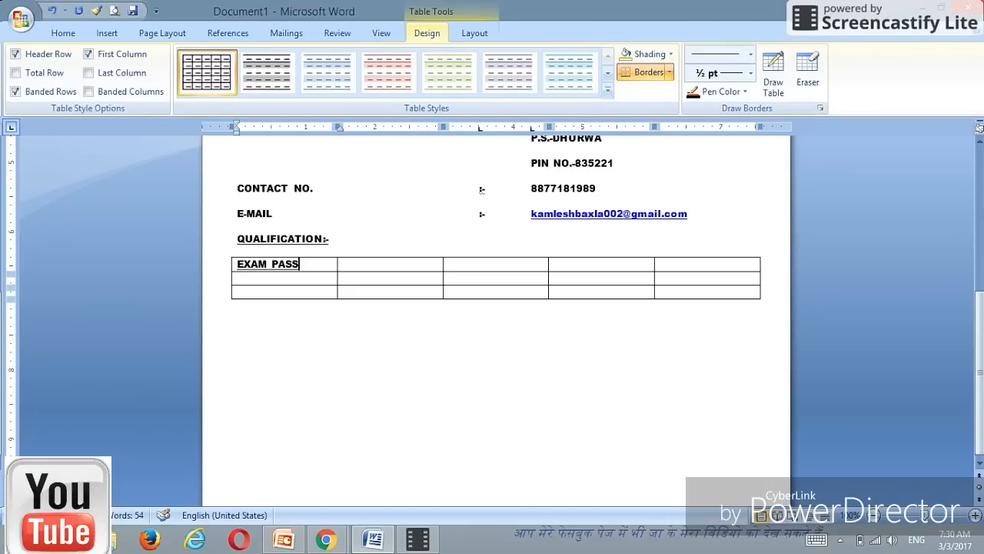
key(Tab)
text(BOARD)
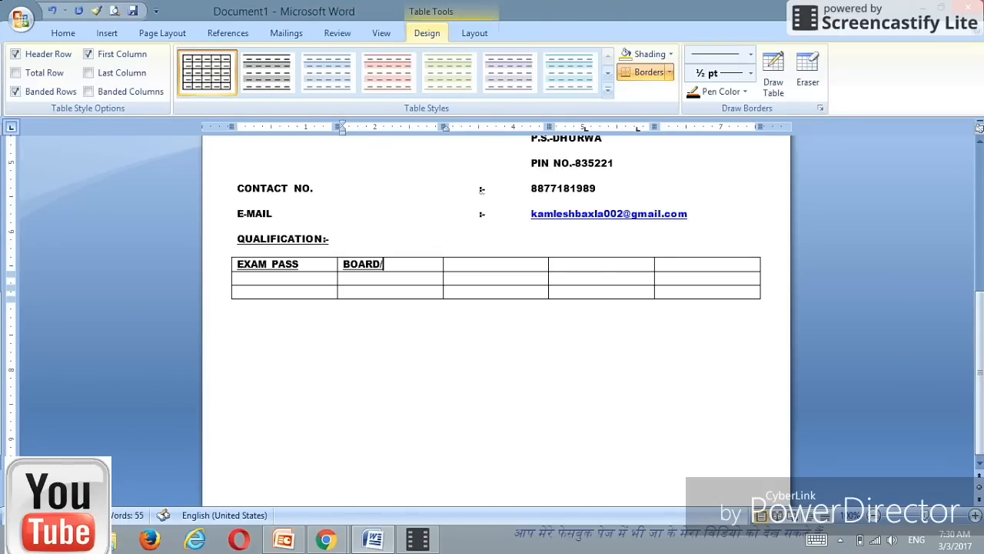
text(/UNIV)
click(243, 264)
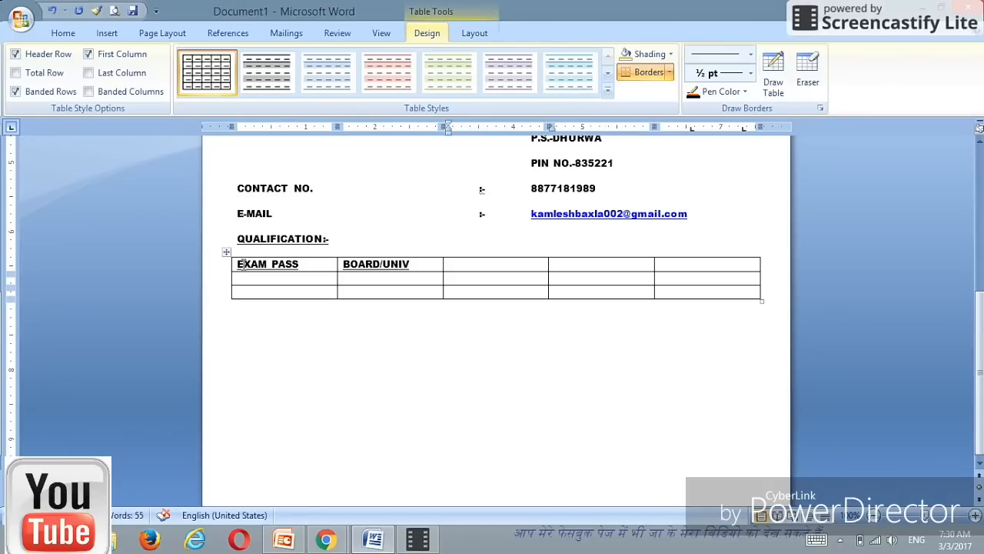
text(SUB)
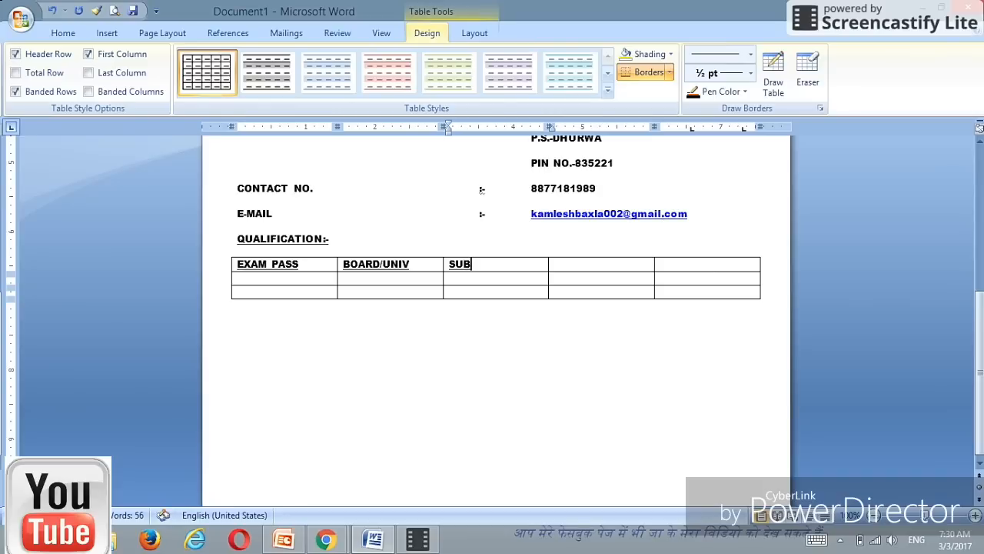
text(JECT)
key(Tab)
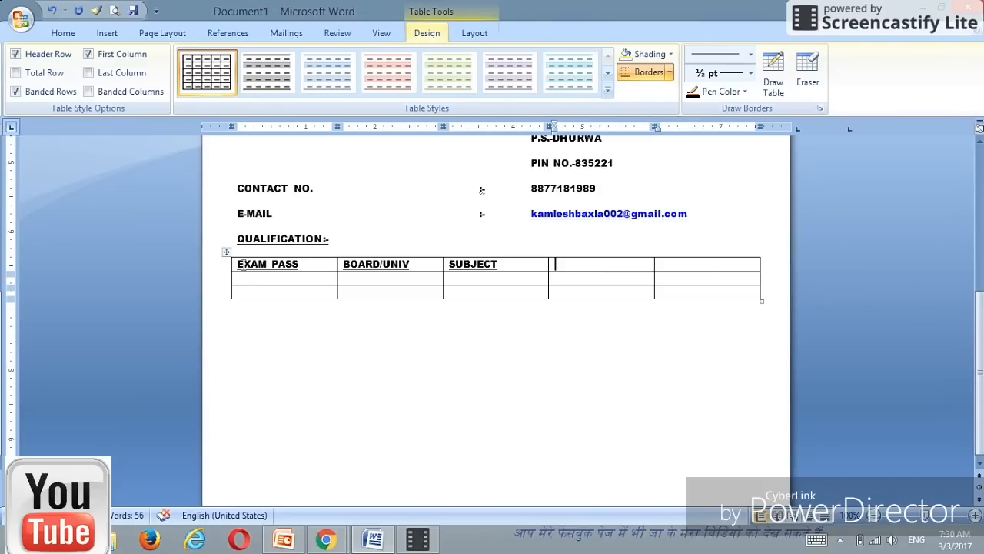
text(YEAR )
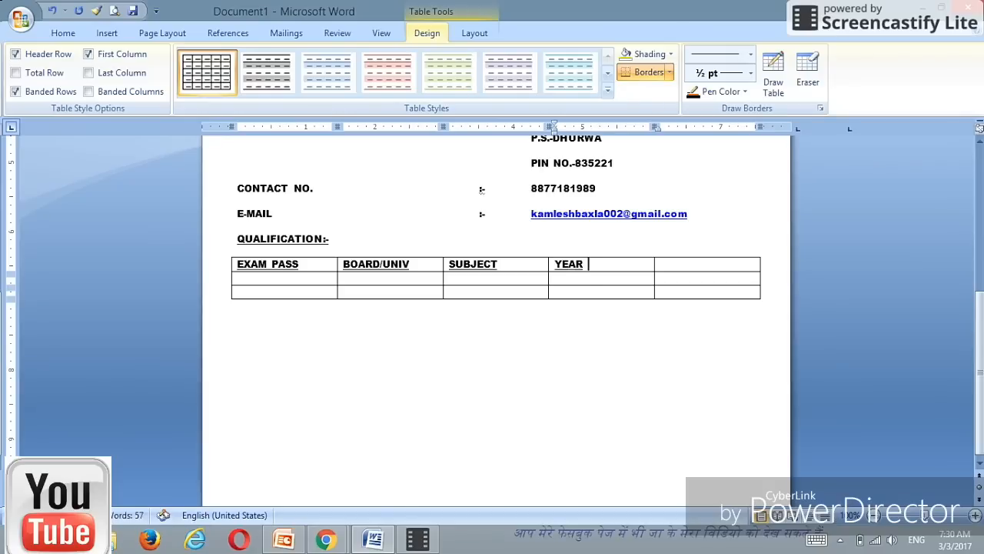
text(OF PA)
text(SSING)
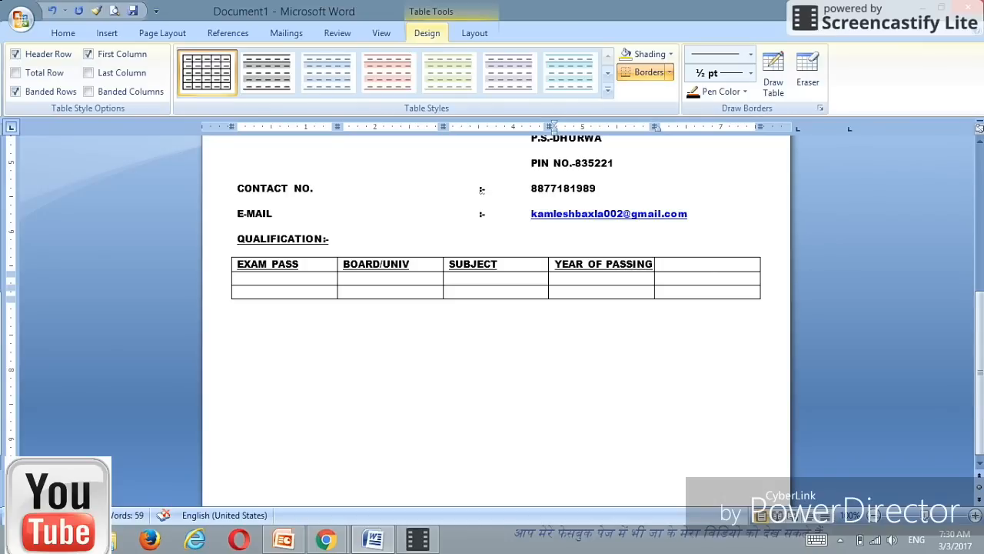
key(Tab)
text(DIVI)
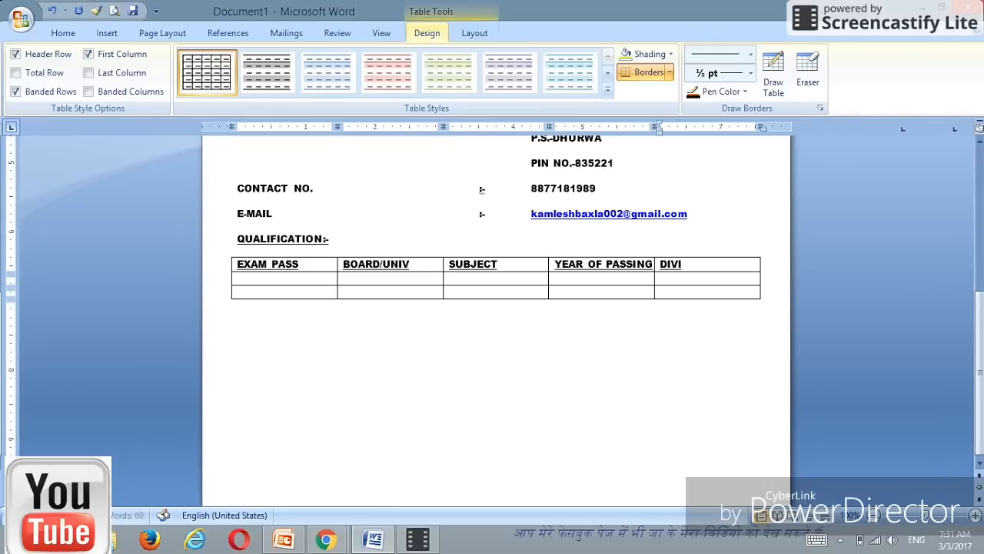
text(SEN/PARC)
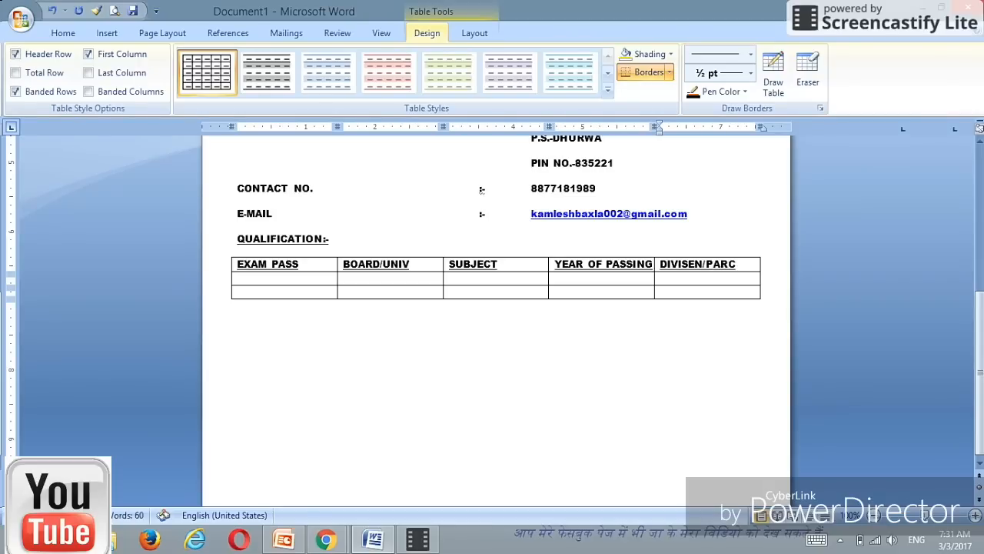
text(ENT)
click(305, 278)
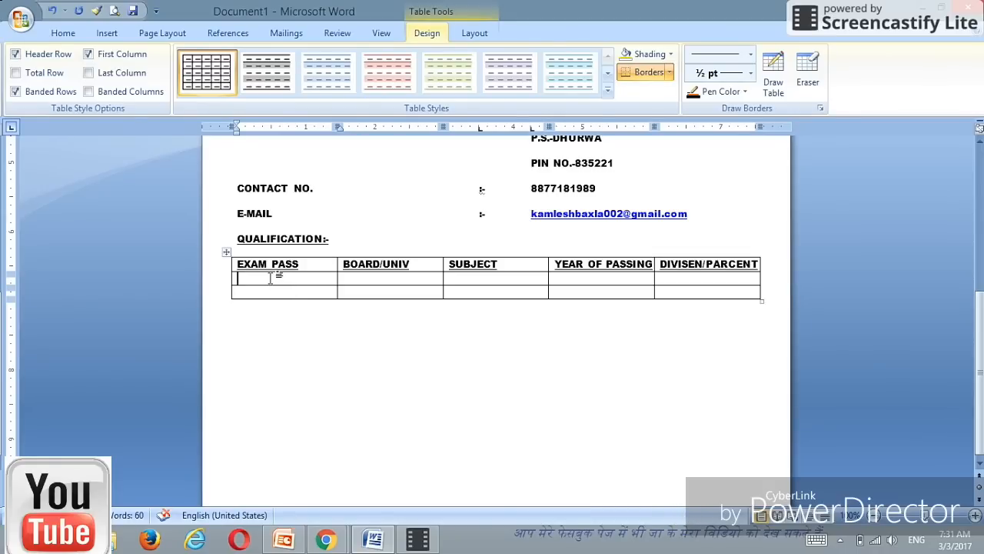
Step: Enter INTER in the first data cell under EXAM PASS and remove its underline
text(INTER)
drag(271, 278, 234, 279)
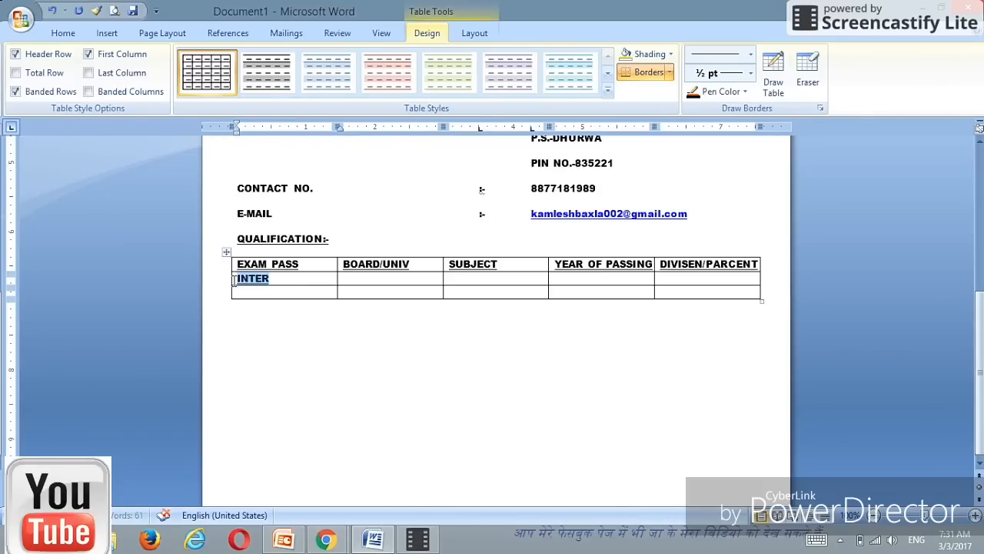
click(65, 33)
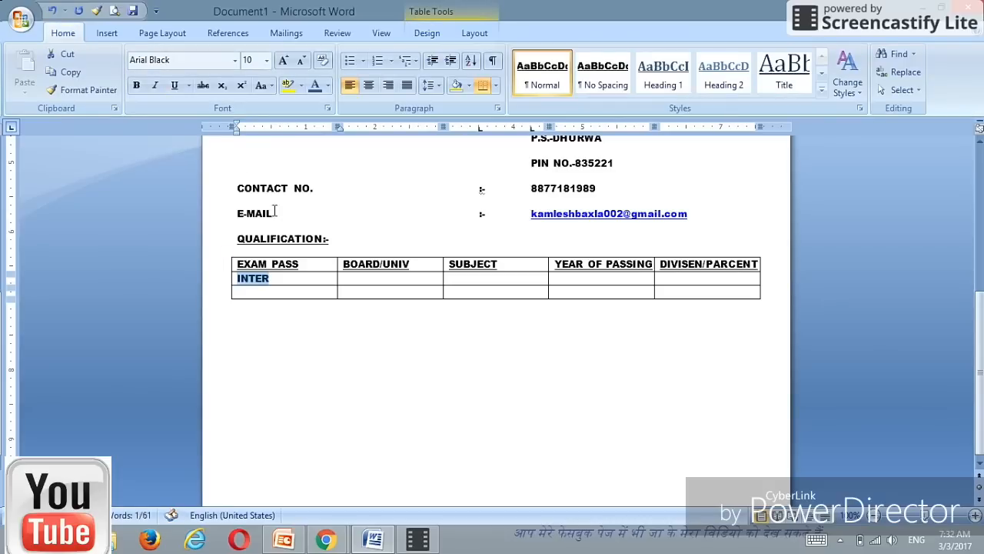
click(295, 278)
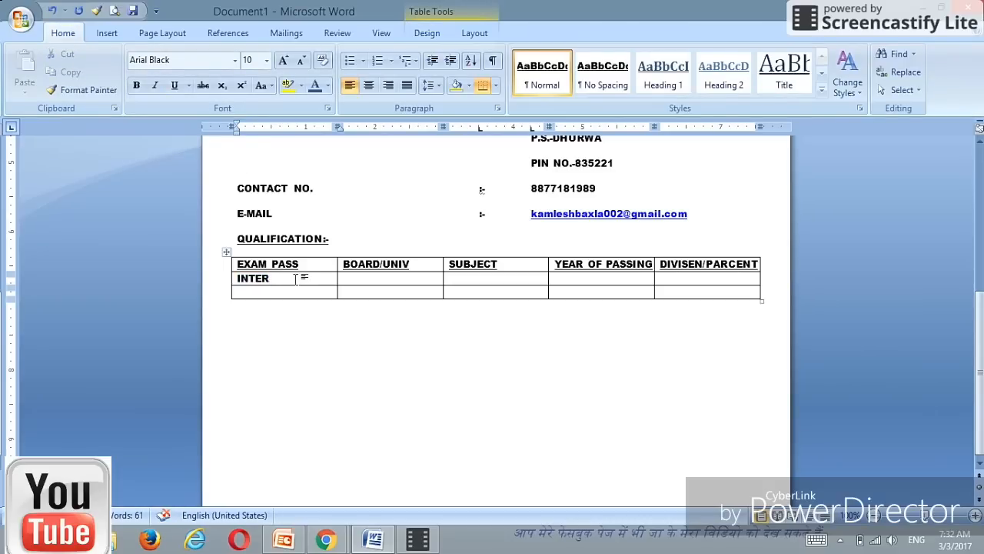
Step: Enter JAC under BOARD/UNIV without underline, leaving the caret in the SUBJECT cell
key(Tab)
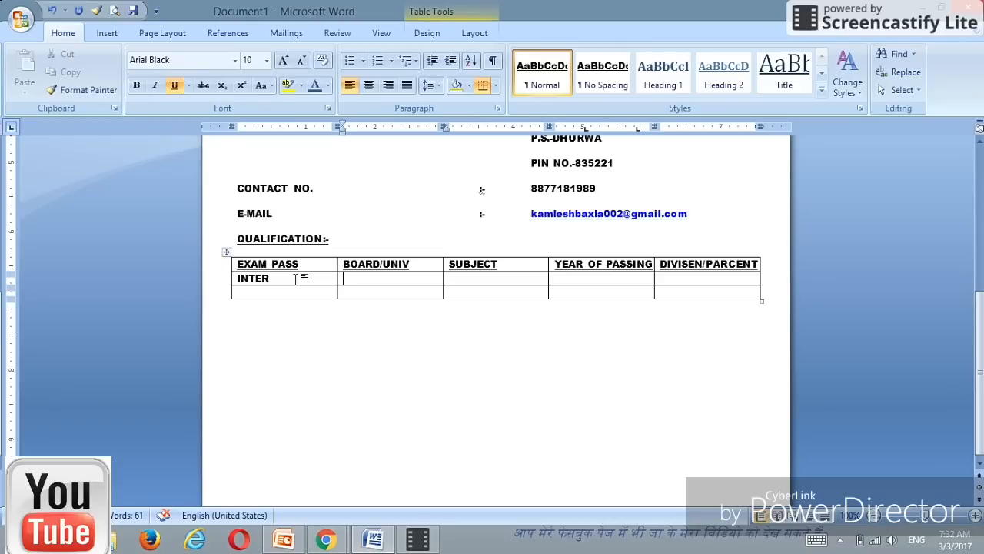
text(JAC)
drag(366, 279, 338, 281)
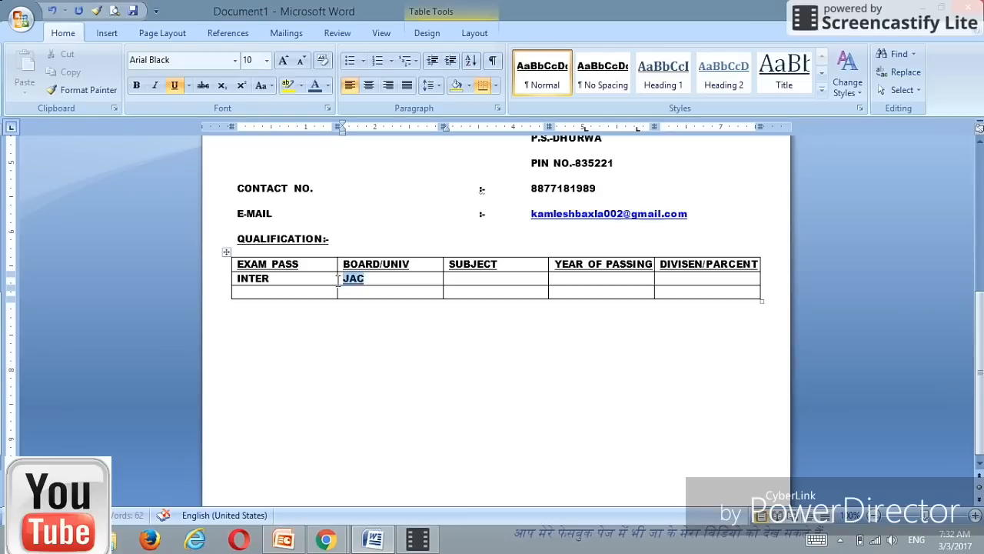
click(174, 84)
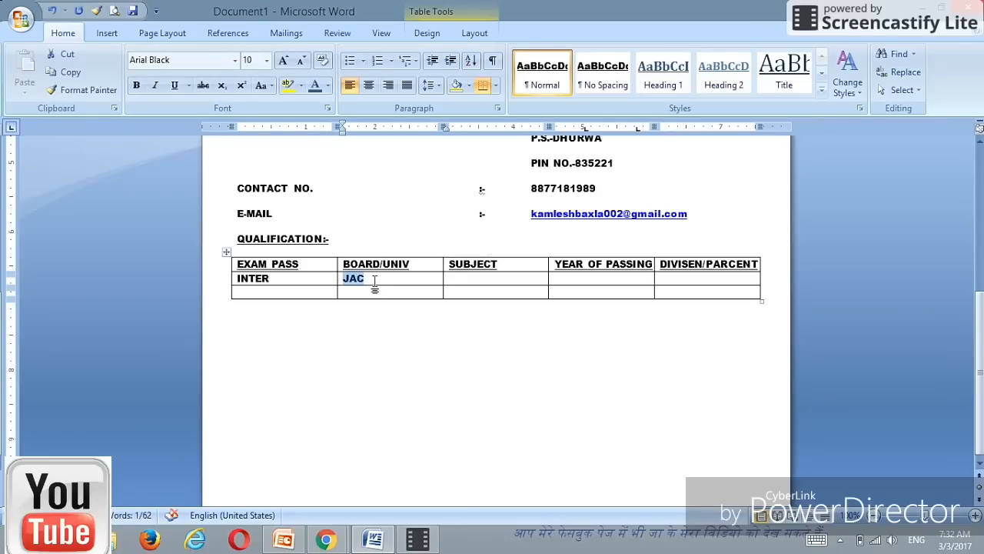
click(374, 281)
click(458, 283)
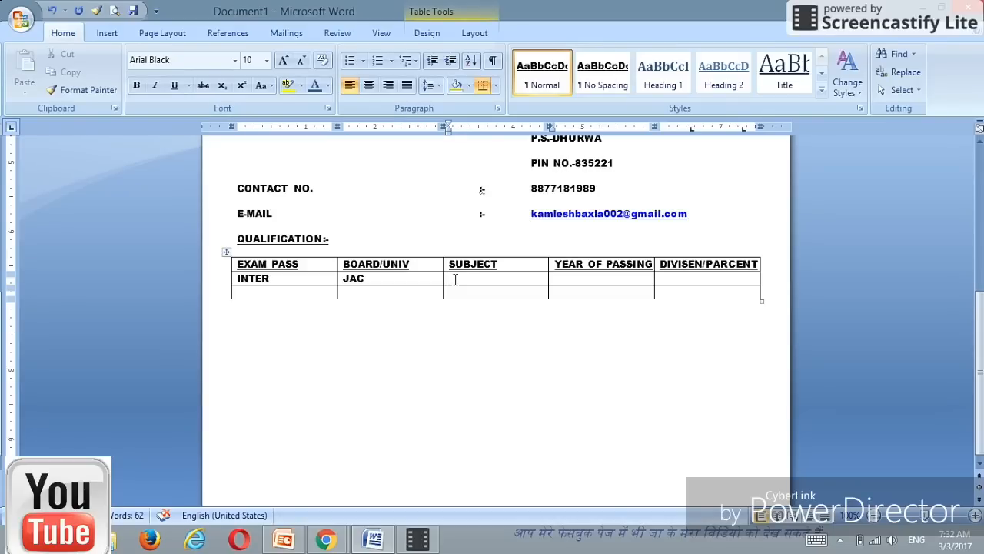
Step: Fill the INTER row with ARTS, 2013 and 1st /65%, all un-underlined
text(ARTS)
key(Tab)
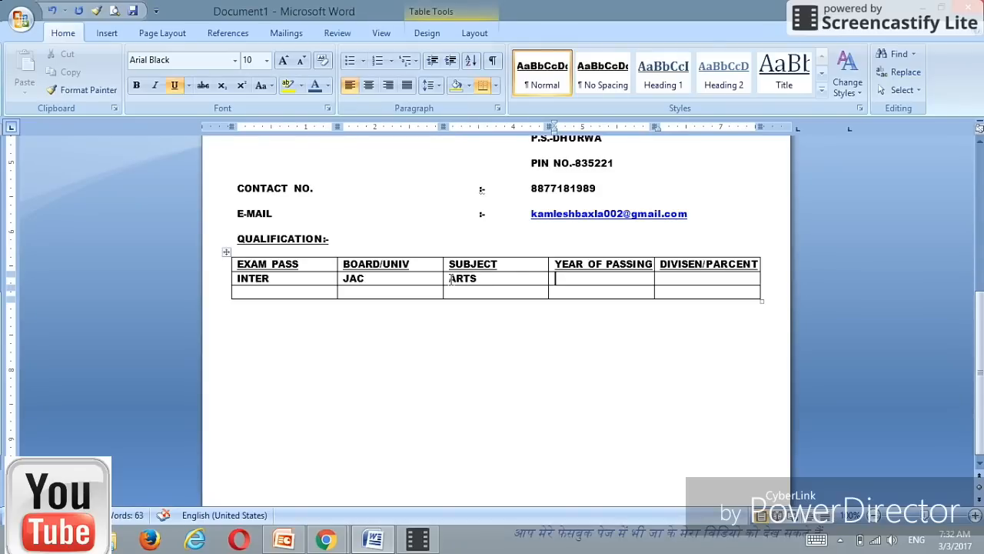
click(173, 85)
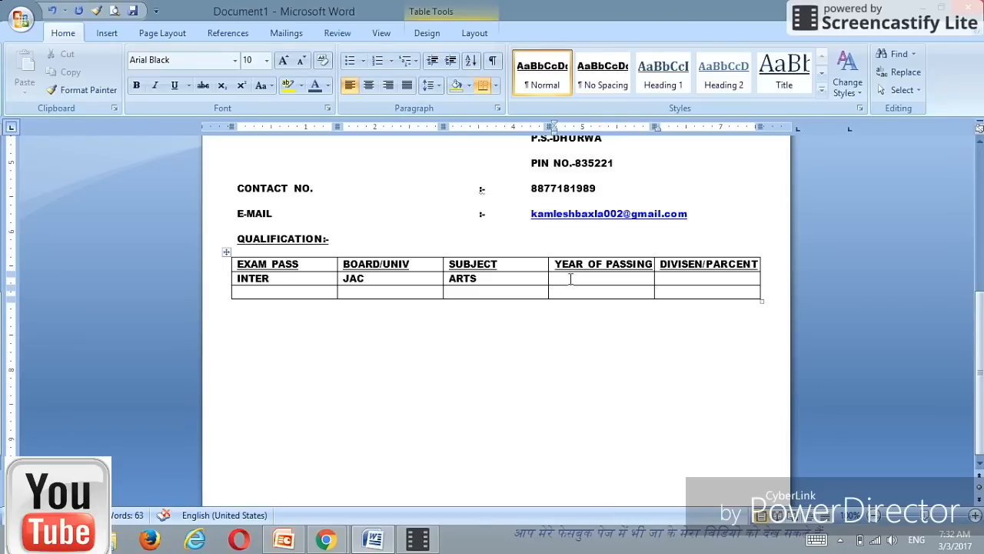
text(2013)
key(Tab)
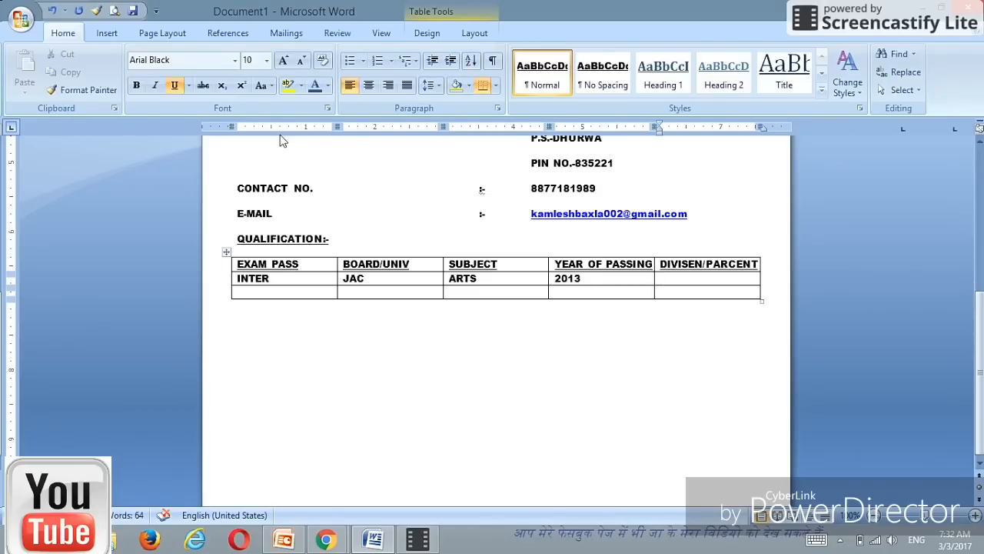
click(176, 86)
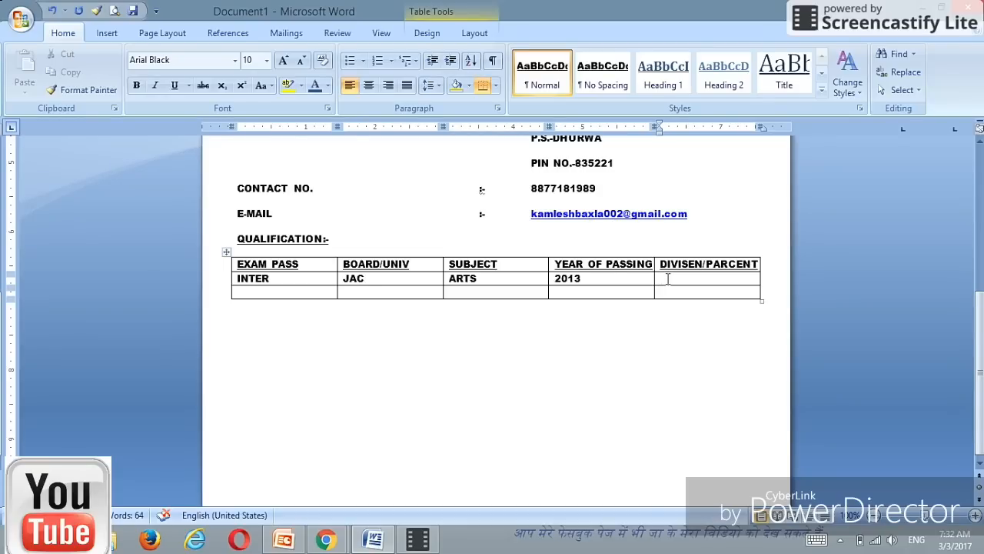
text(1st /65%)
Step: Move to the next row's first cell, type matric, then start erasing it
key(Down)
key(Left)
key(Left)
key(Left)
key(Left)
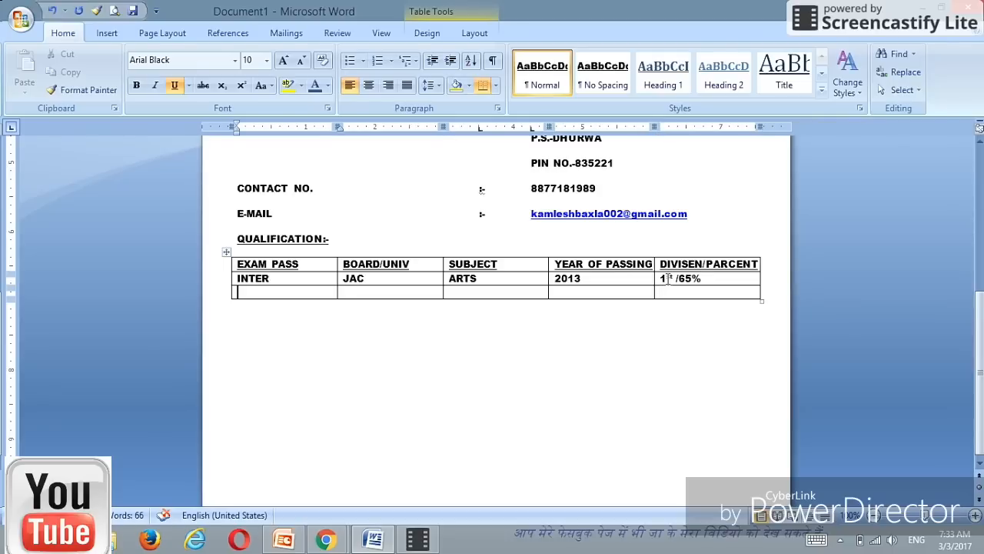
text(matric)
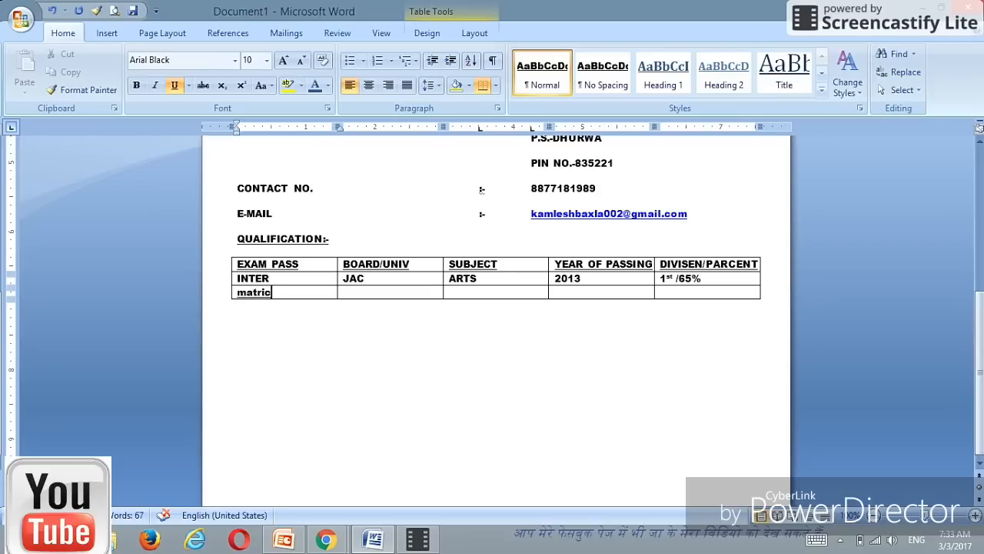
key(BackSpace)
key(BackSpace)
key(BackSpace)
key(BackSpace)
key(BackSpace)
key(BackSpace)
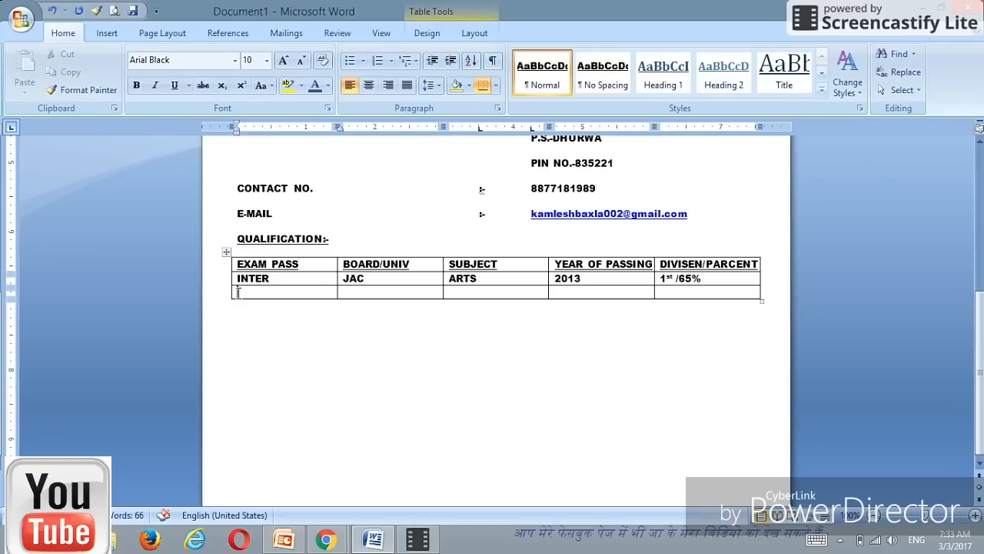
Step: Turn off underline for the third row and enter MATRIC, JAC and ALL SUBJECT
drag(238, 292, 692, 298)
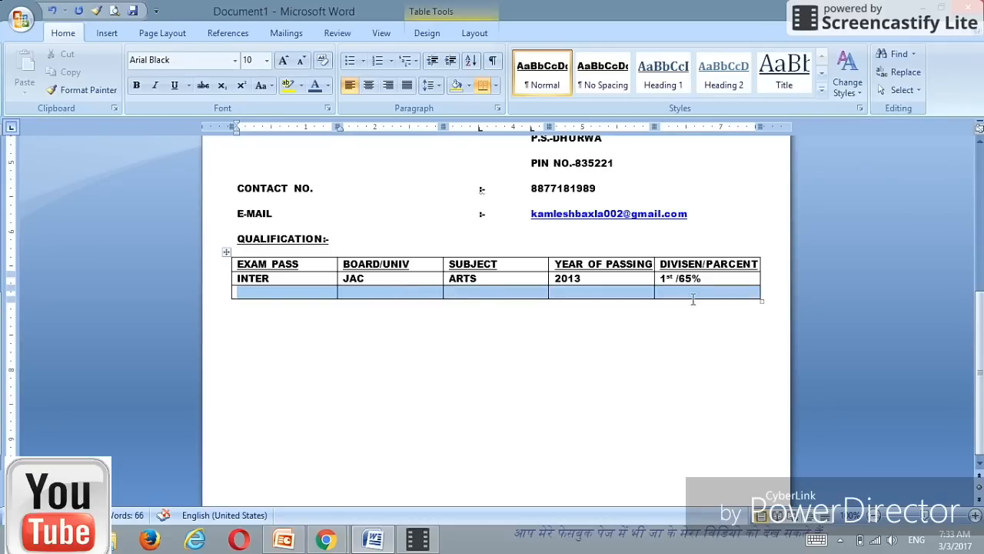
click(174, 86)
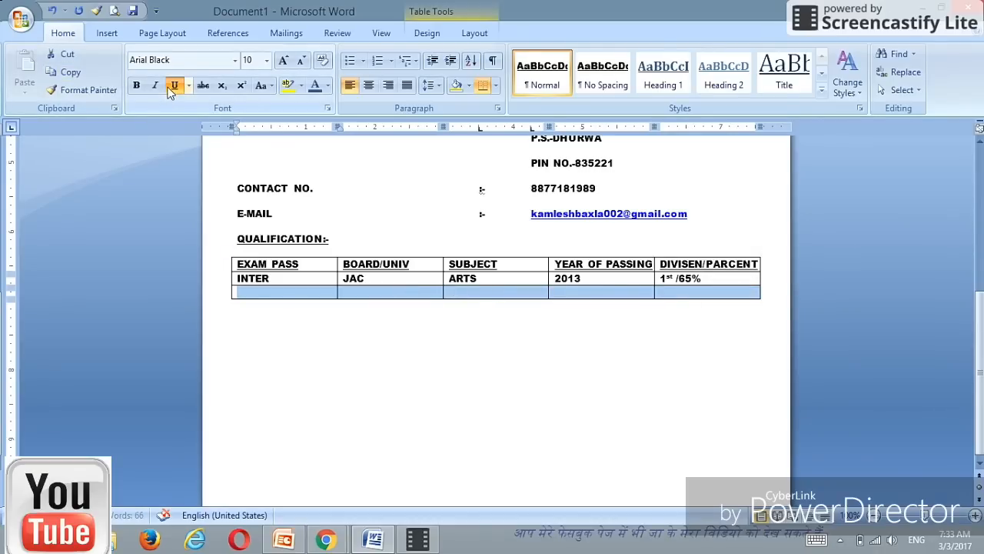
click(247, 293)
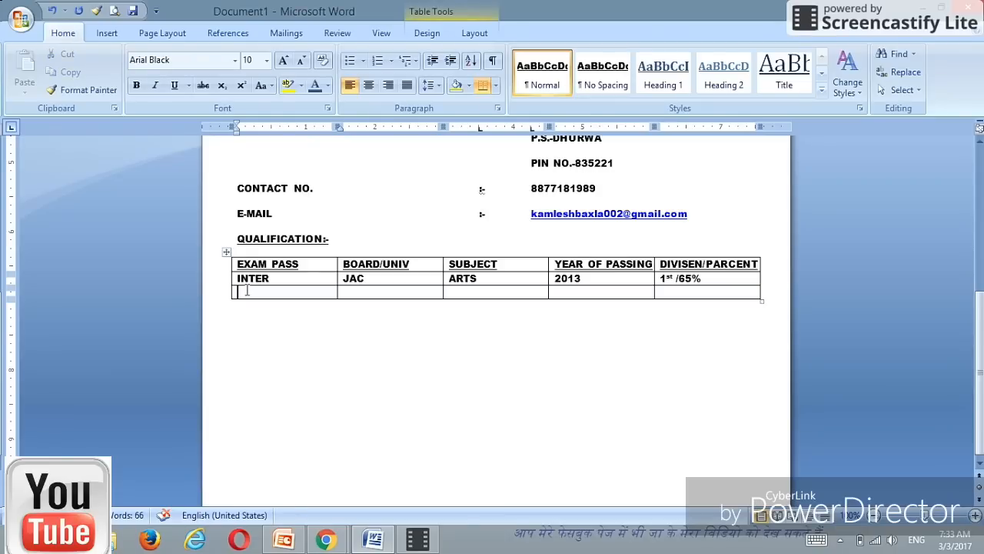
text(MATRIC)
key(Tab)
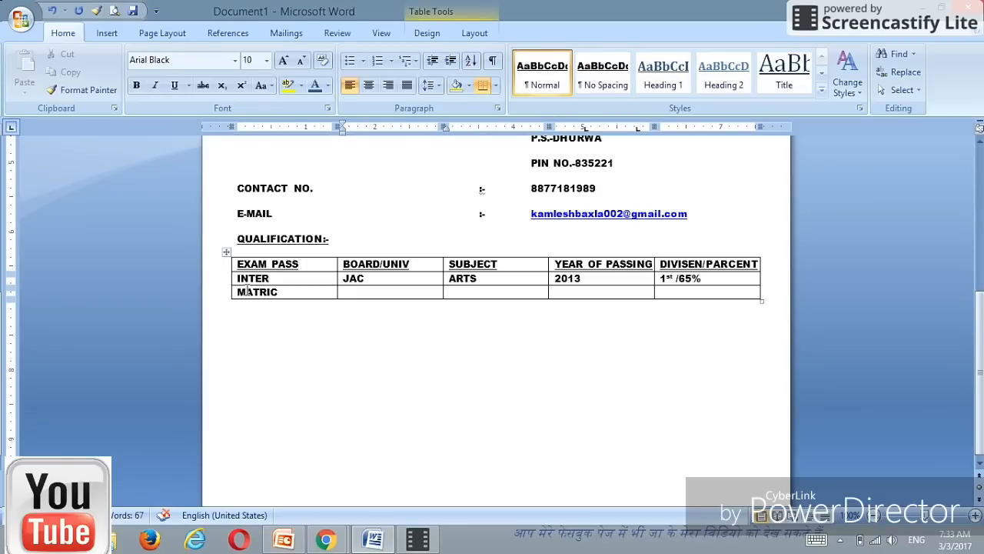
text(JAC)
key(Tab)
text(ALL)
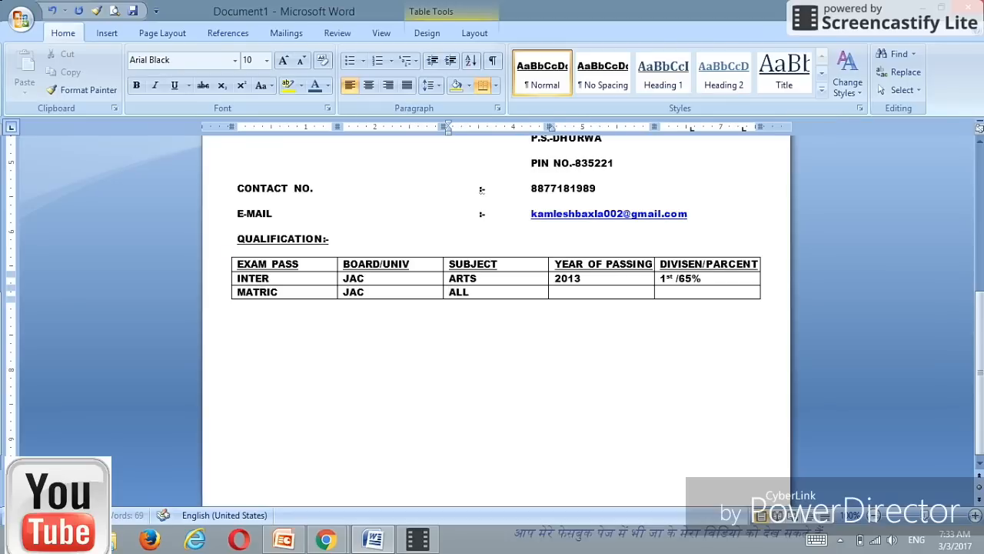
text( SUBJECT)
Step: Complete the MATRIC row with 2011 and 1ST /62%, then place the caret below the table
key(Tab)
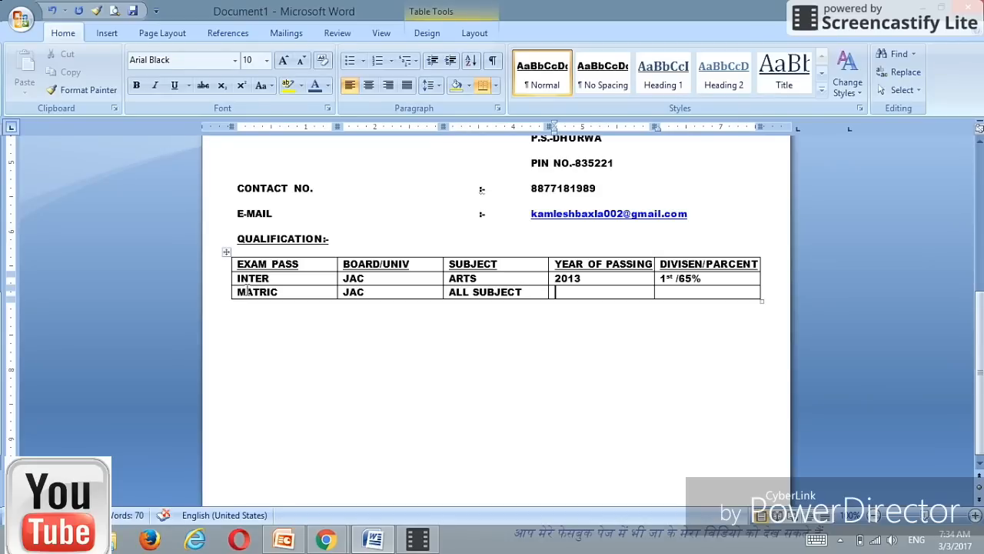
text(2011)
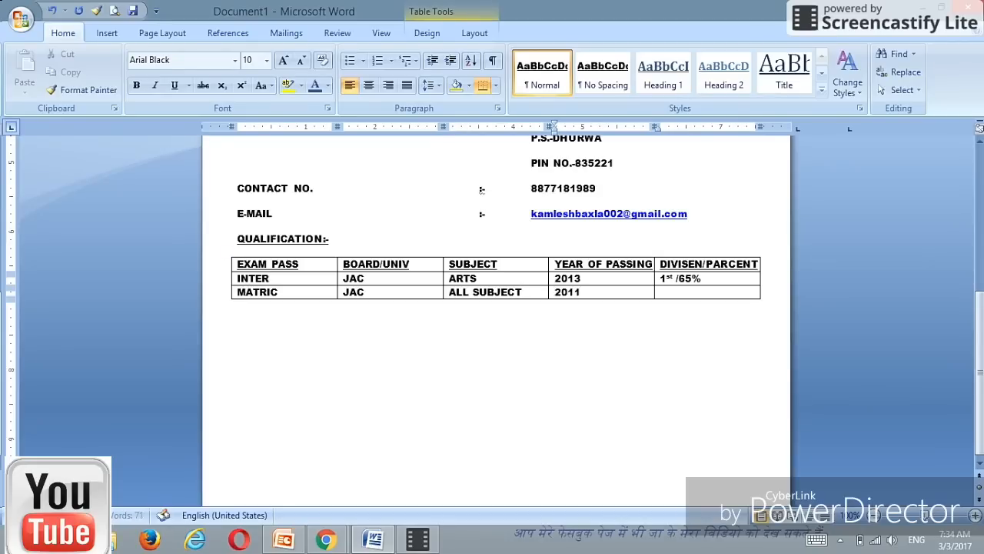
key(Tab)
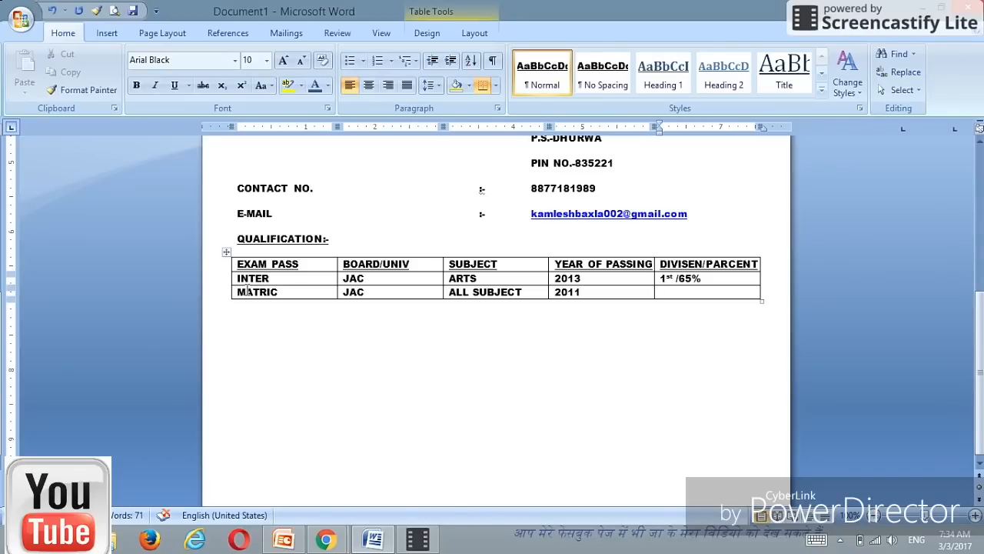
text(1)
text(ST /62%)
click(250, 323)
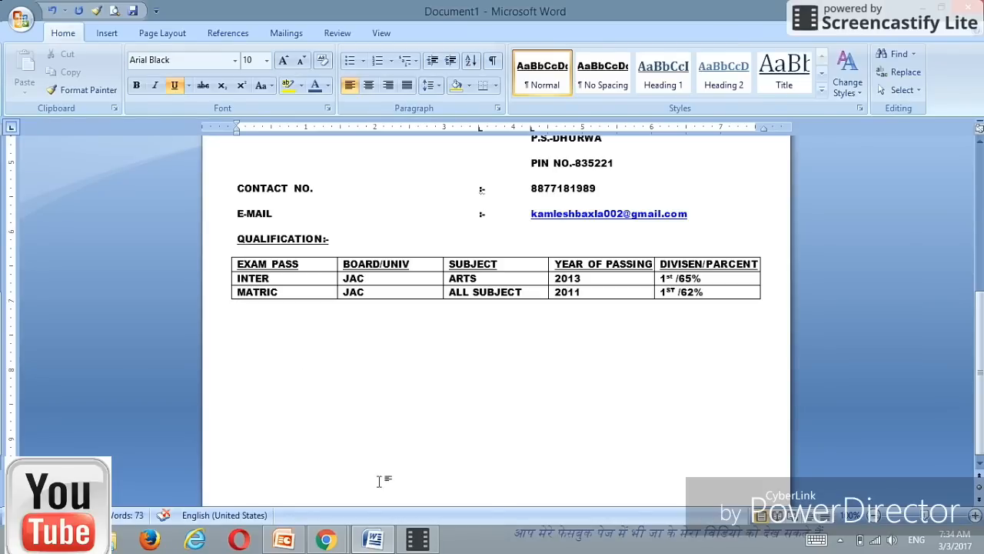
Step: Type the OTHER QUALIFICATION:- heading below the table and start an un-underlined line after it
mouse_move(423, 546)
text(OTHER QUALI)
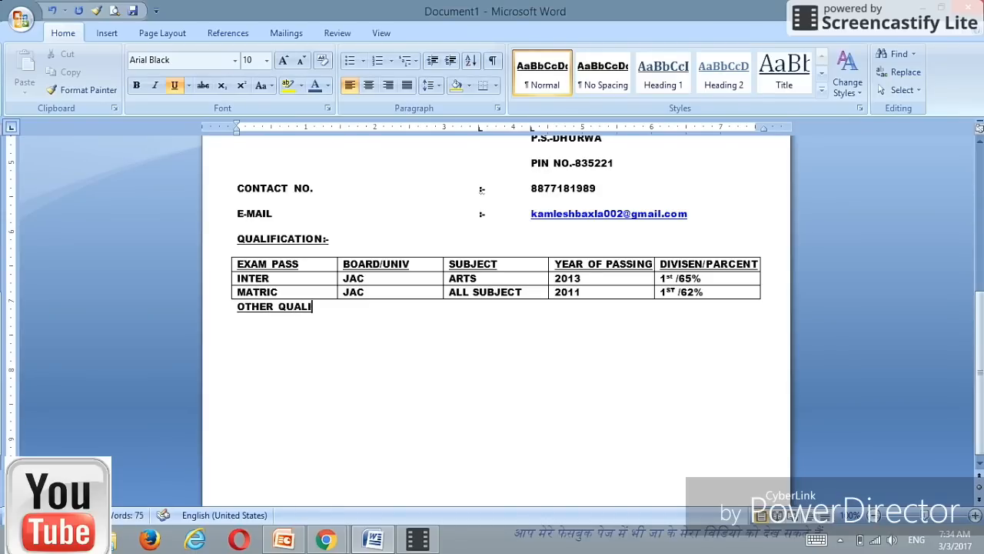
text(FICATION)
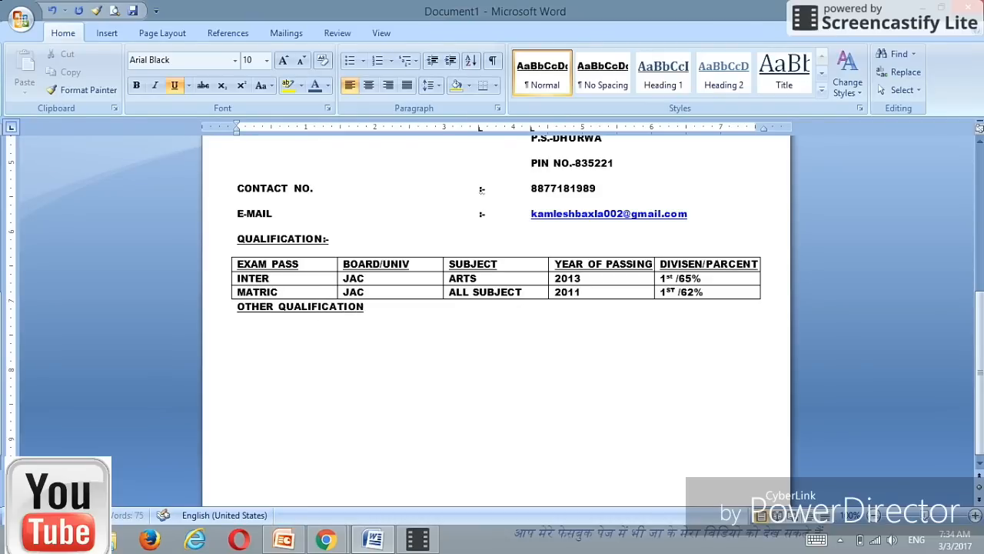
text(:-)
key(Return)
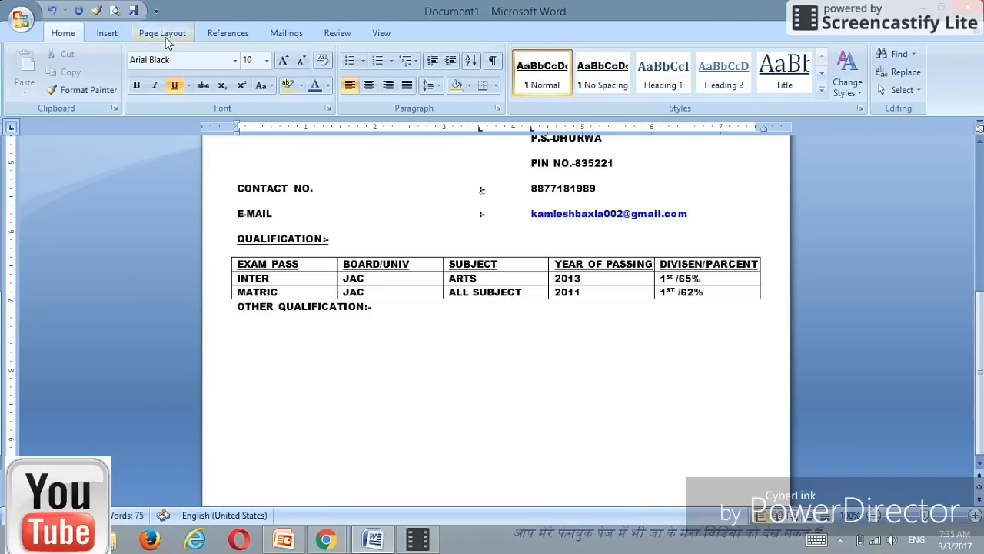
click(175, 85)
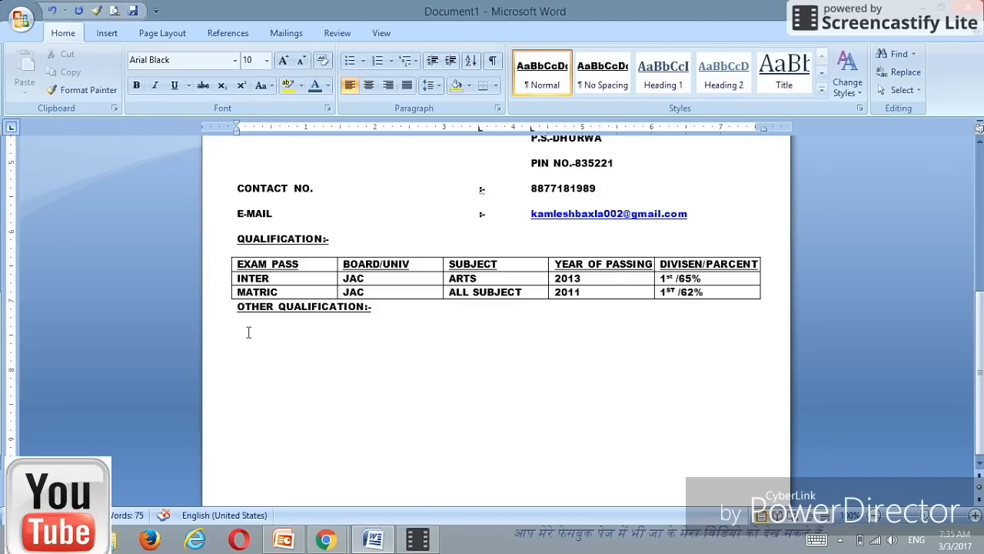
Step: Start a bulleted list with DCA and DEO under the heading
click(351, 62)
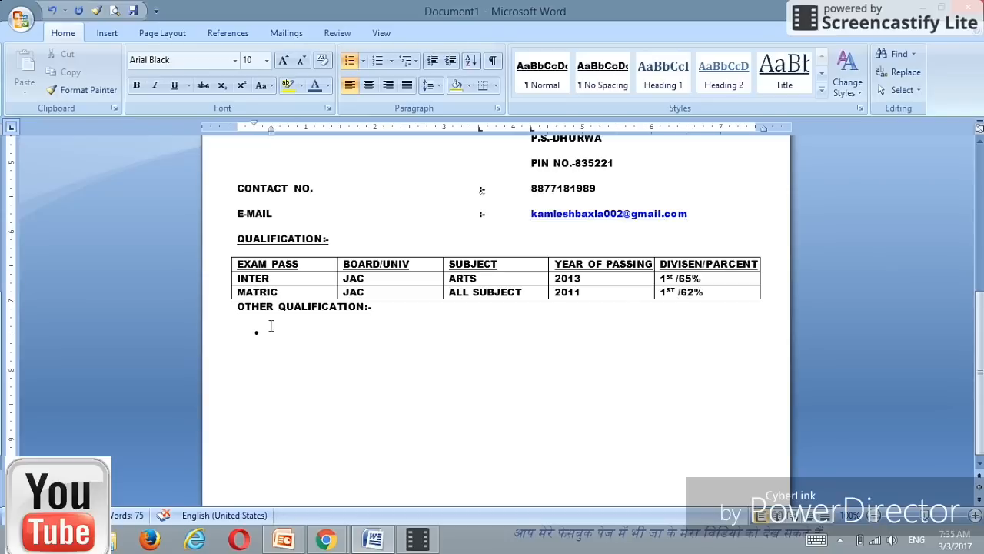
text(DCA)
key(Return)
text(DEO)
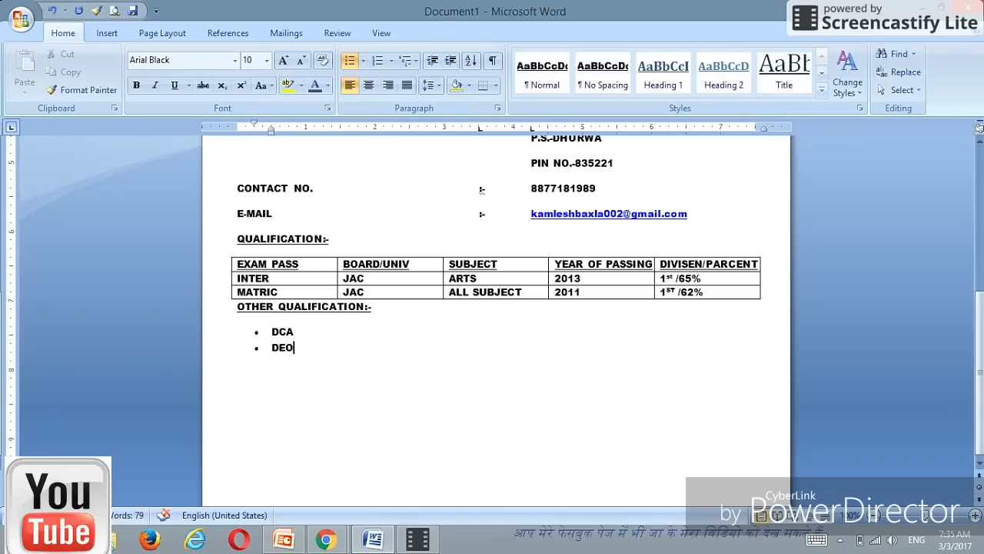
key(Return)
Step: Add TALLY and DTP bullets, then end the list with empty unbulleted lines
text(TALLY)
key(Return)
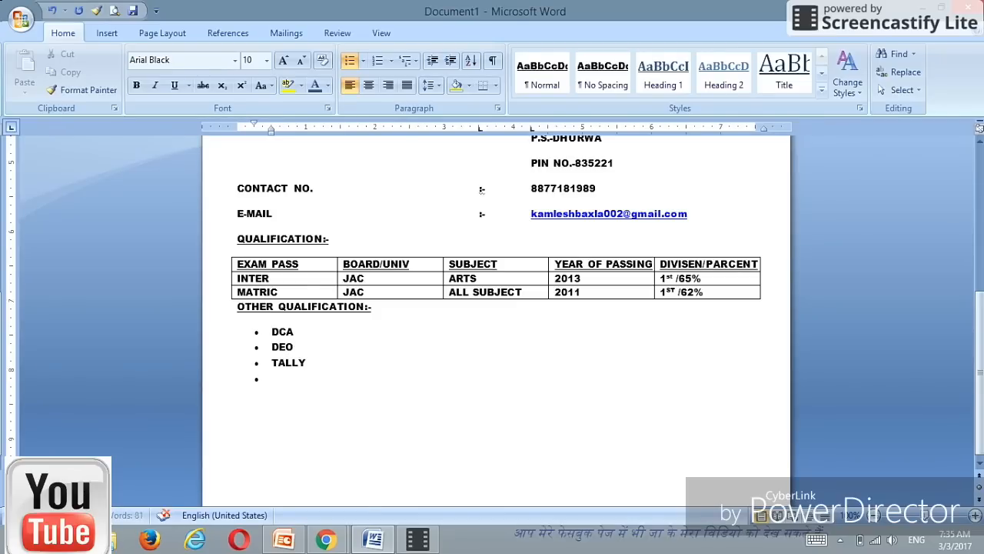
text(DTP)
click(978, 463)
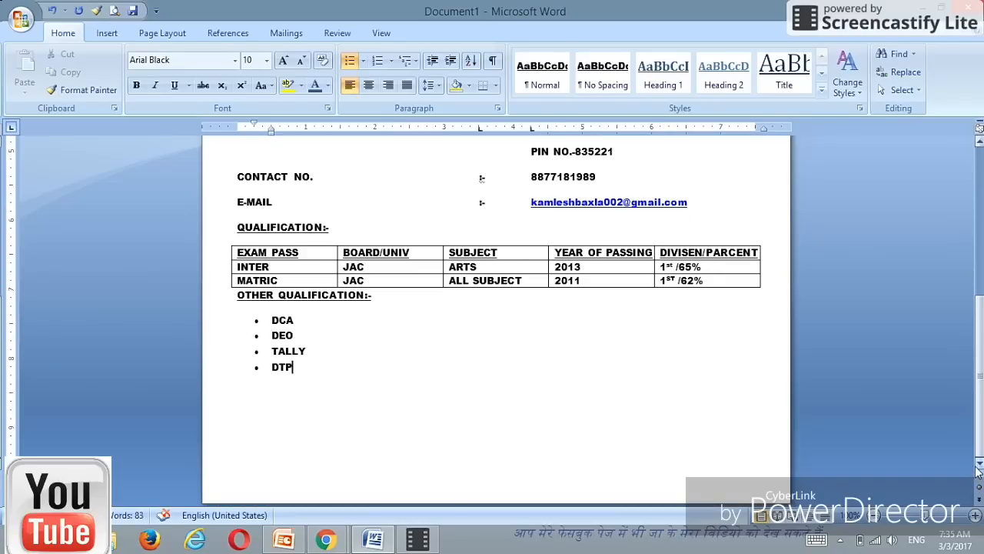
key(Return)
key(BackSpace)
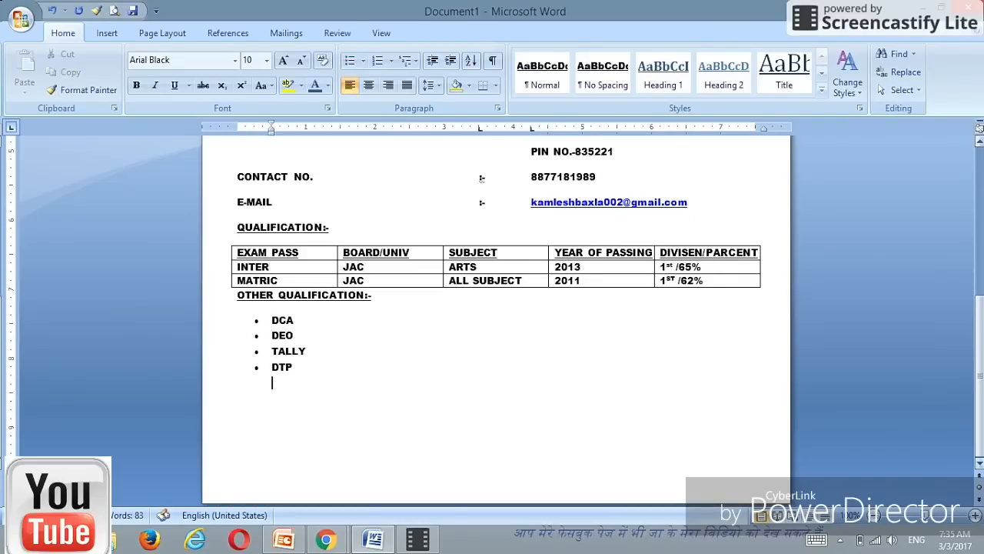
key(Return)
Step: Type the DECLARATION:- heading at the left margin below the list
key(BackSpace)
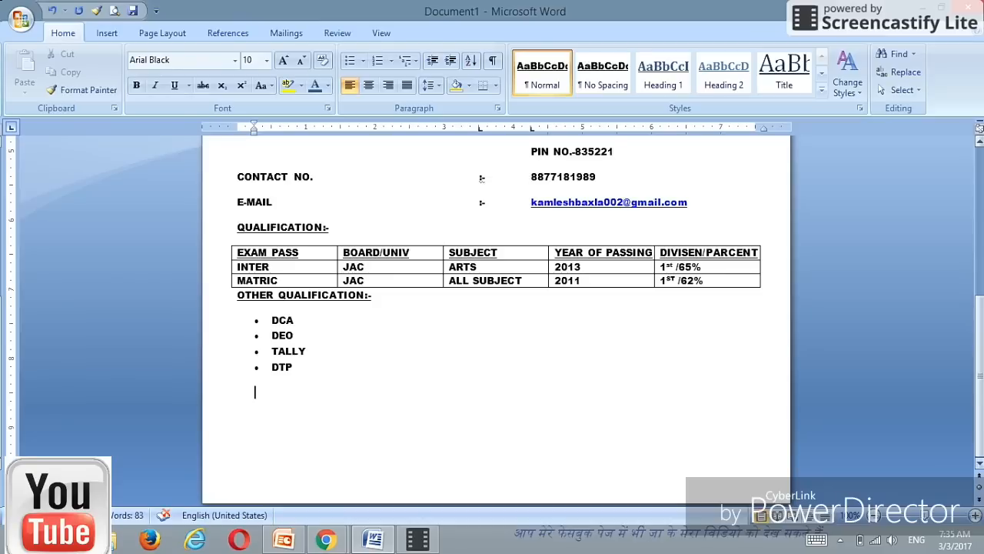
key(BackSpace)
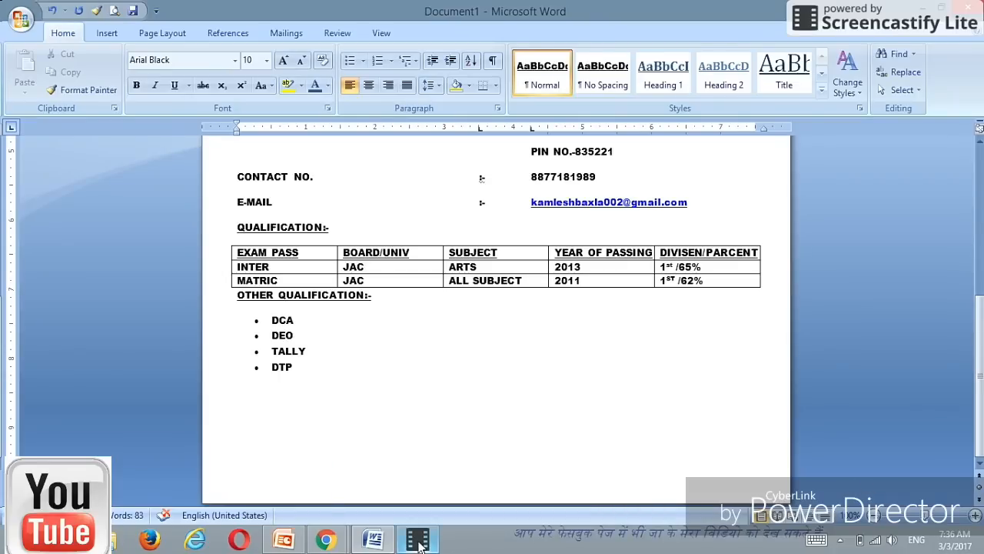
mouse_move(419, 544)
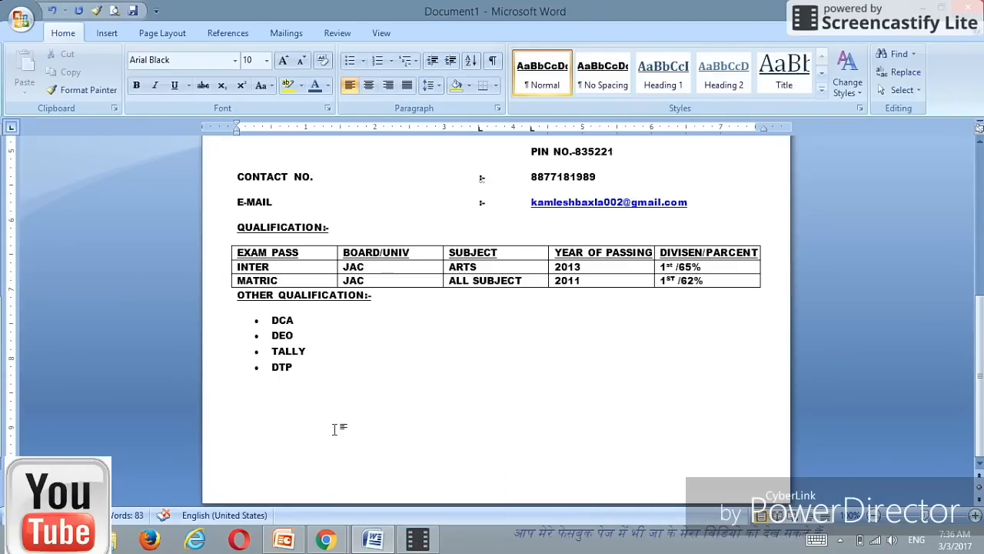
text(DECLARATION)
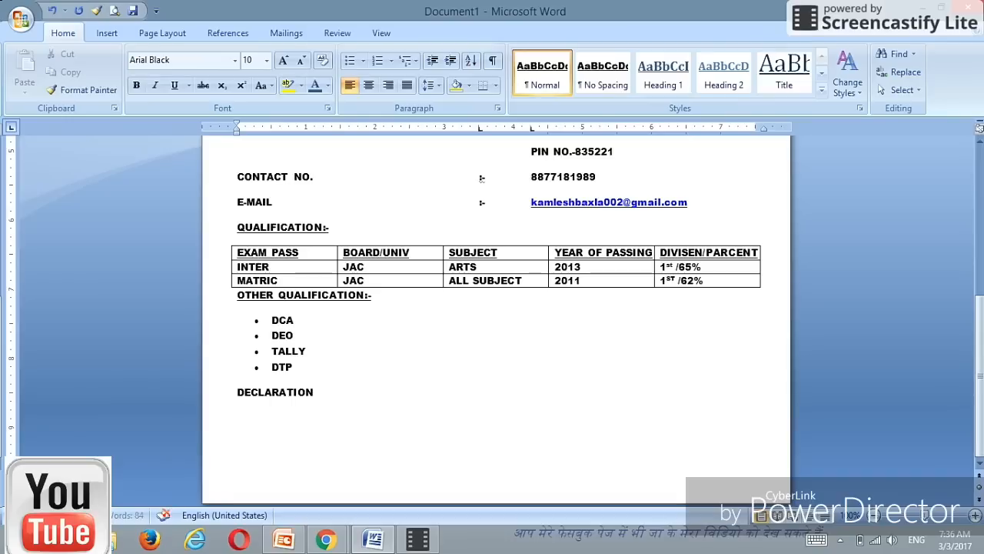
text(:-)
key(Return)
Step: Begin an indented declaration sentence with 'I Heare'
key(Tab)
text(I)
text(Hea)
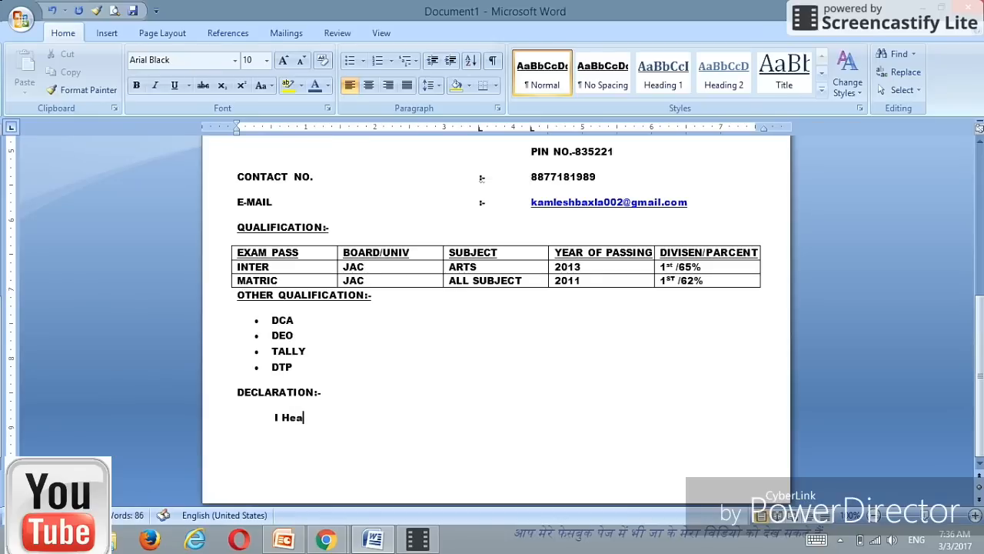
text(re)
Step: Fix the typo and finish 'I Hereby Declare that the above mentiond facts are true to the best of my knowledge.'
key(BackSpace)
key(BackSpace)
key(BackSpace)
text(reby De)
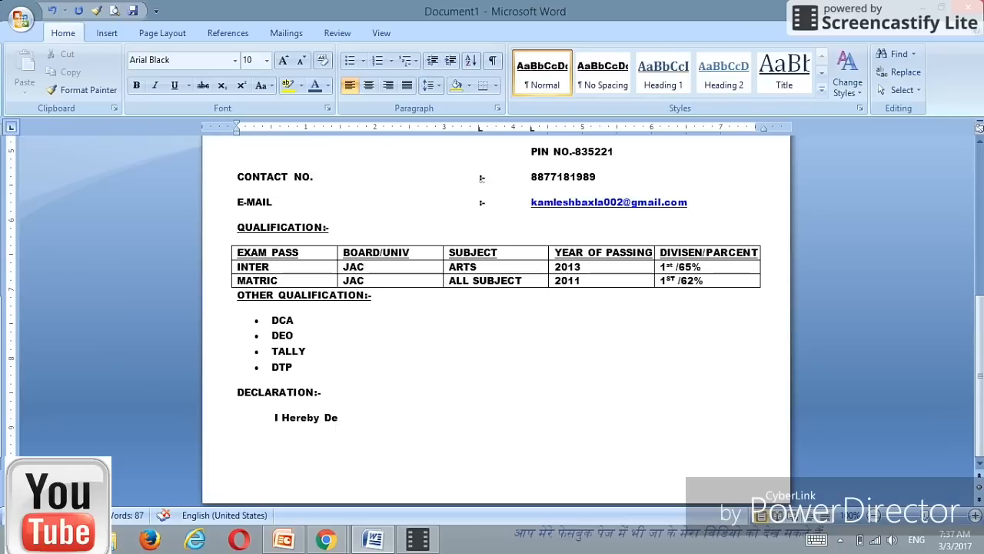
text(clare tha)
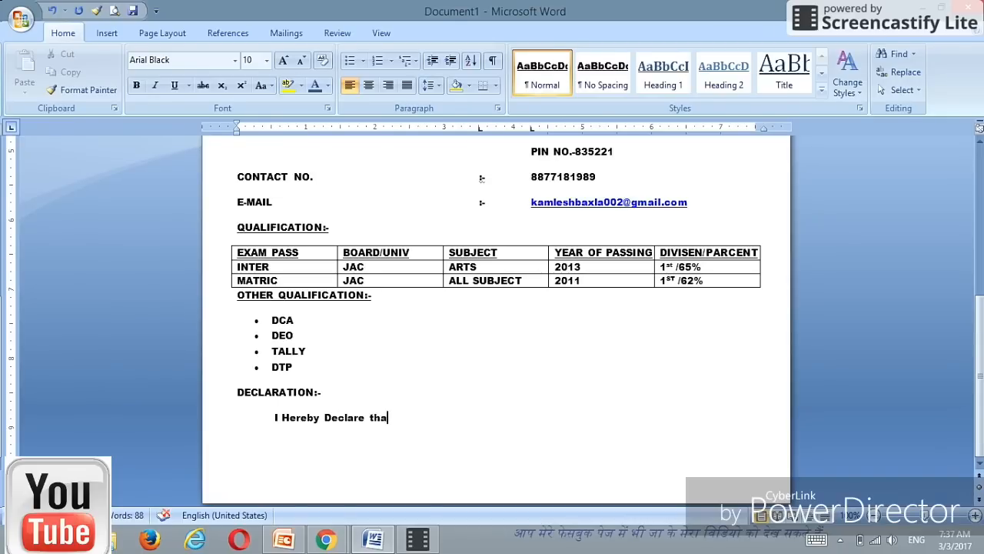
text(t the above me)
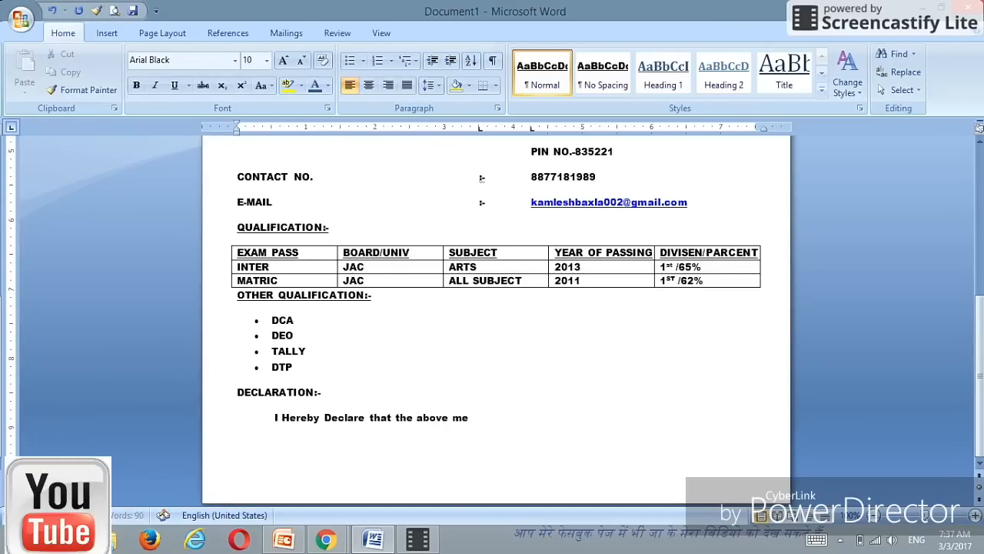
text(ntion)
text(d )
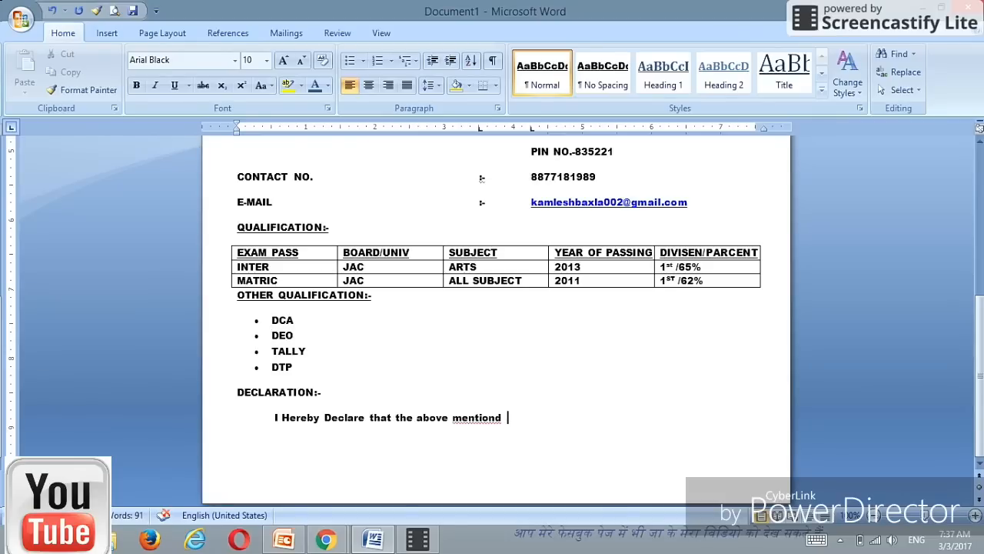
text(facts are true )
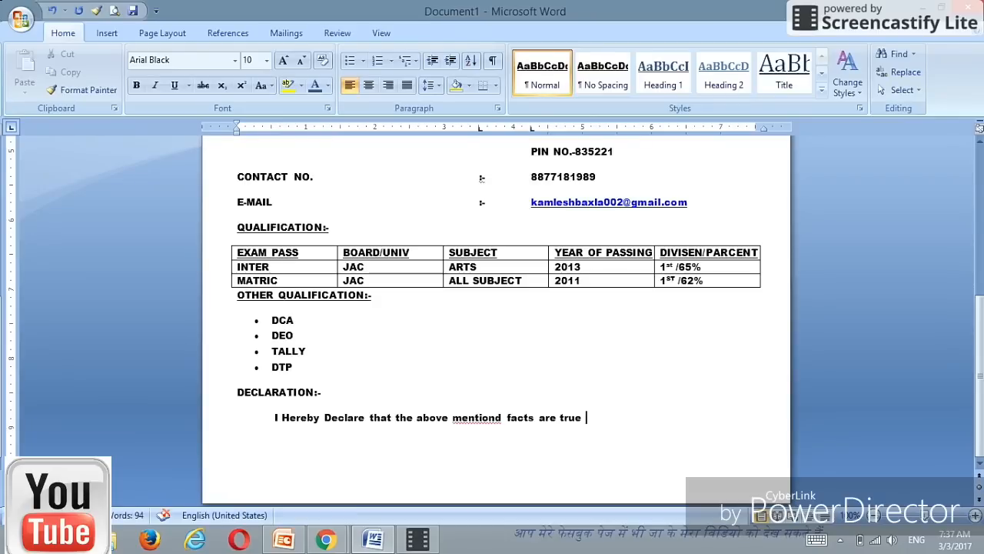
text(to )
text(the )
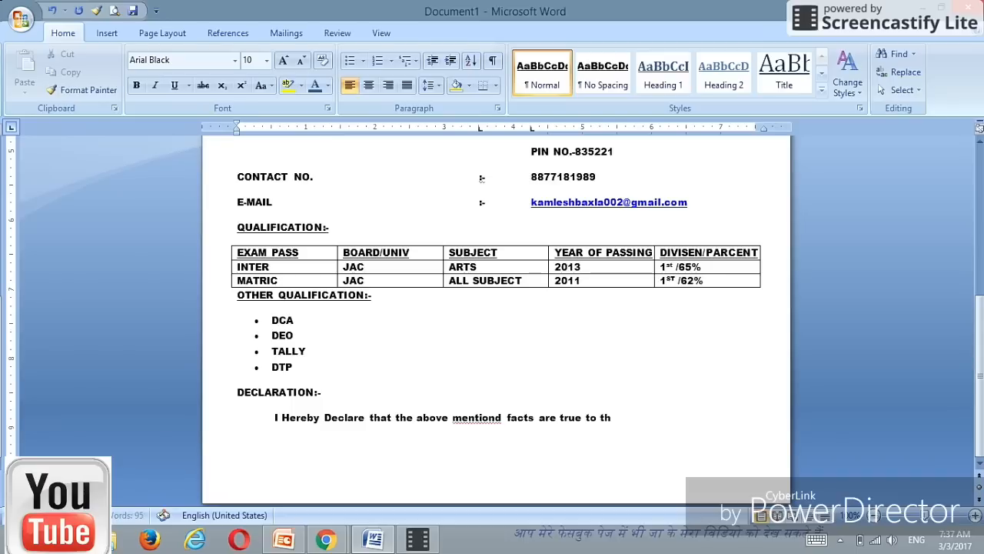
text(best of)
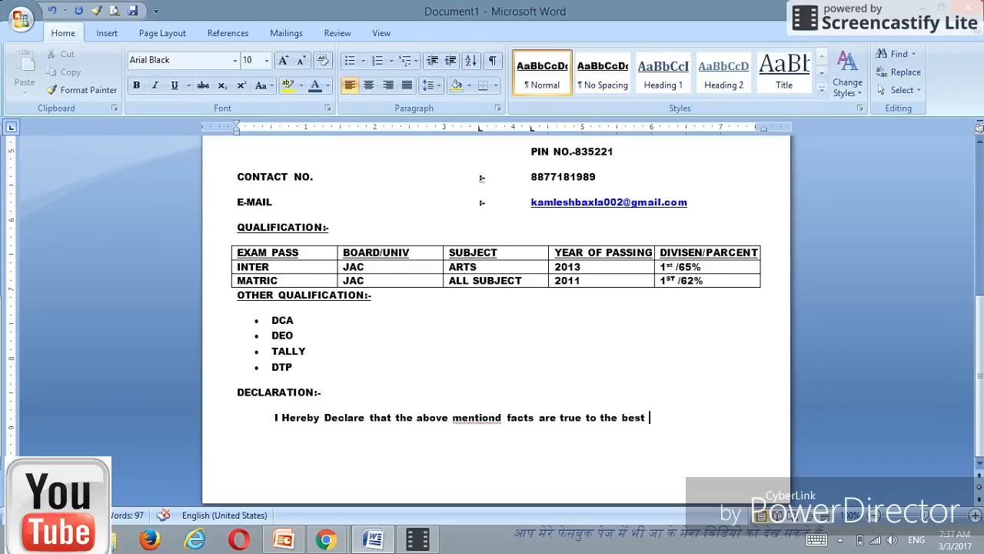
text( my)
key(Return)
key(BackSpace)
text(kno)
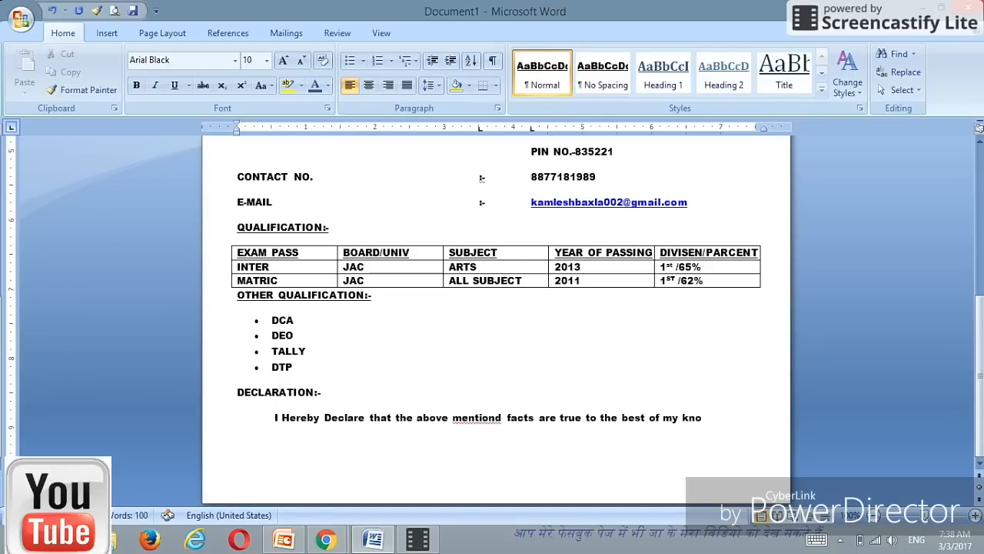
text(wledge.)
key(Return)
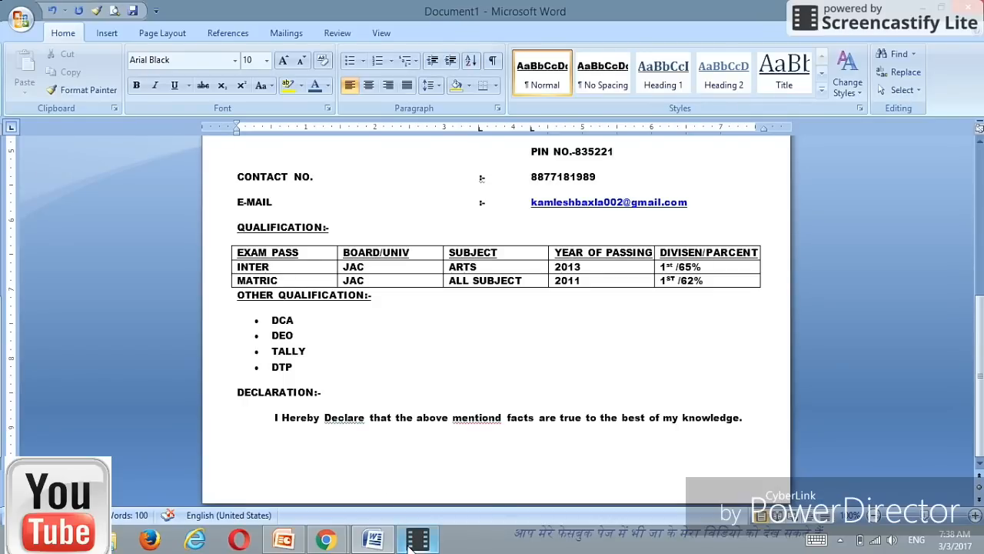
mouse_move(410, 544)
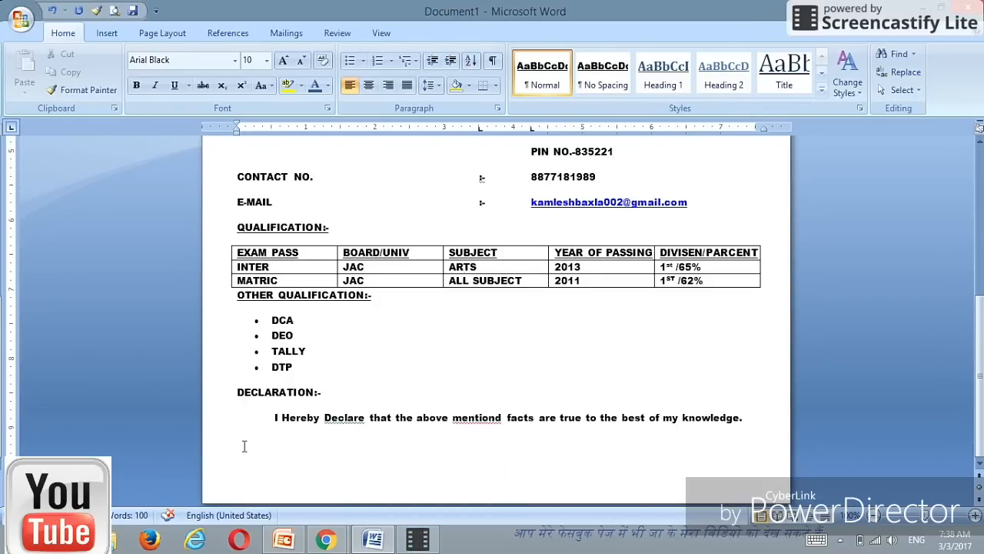
Step: Add DATE :- and PLACE: lines, placing SIGNATURE at the right of the place line
text(DATE :-)
key(Return)
text(PLACE:)
click(279, 444)
text(SIGNATU)
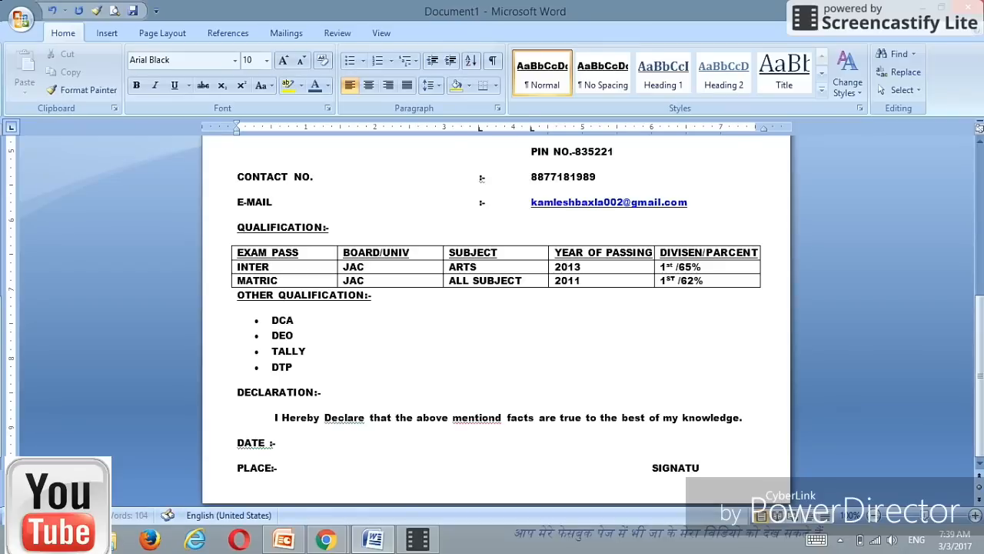
text(RE)
drag(977, 383, 977, 322)
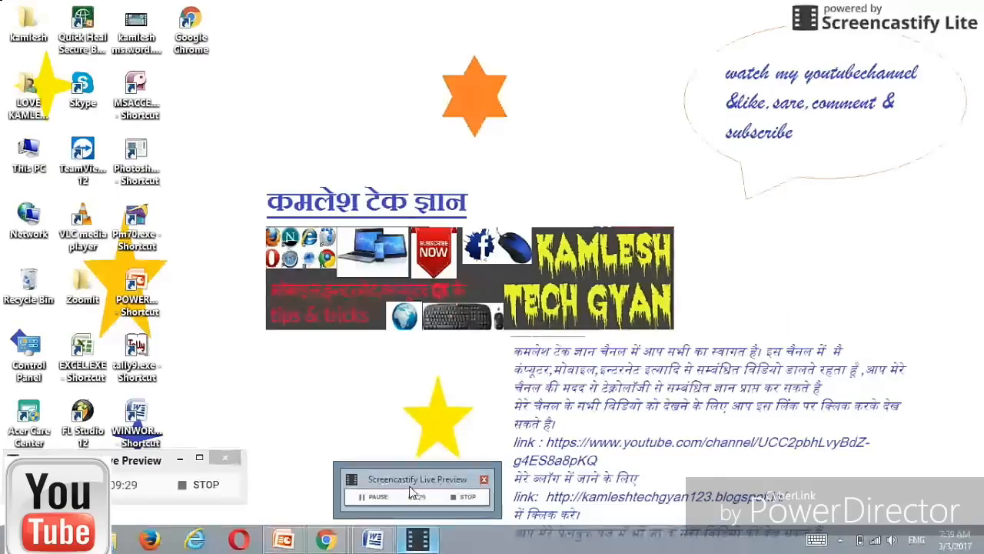
click(404, 487)
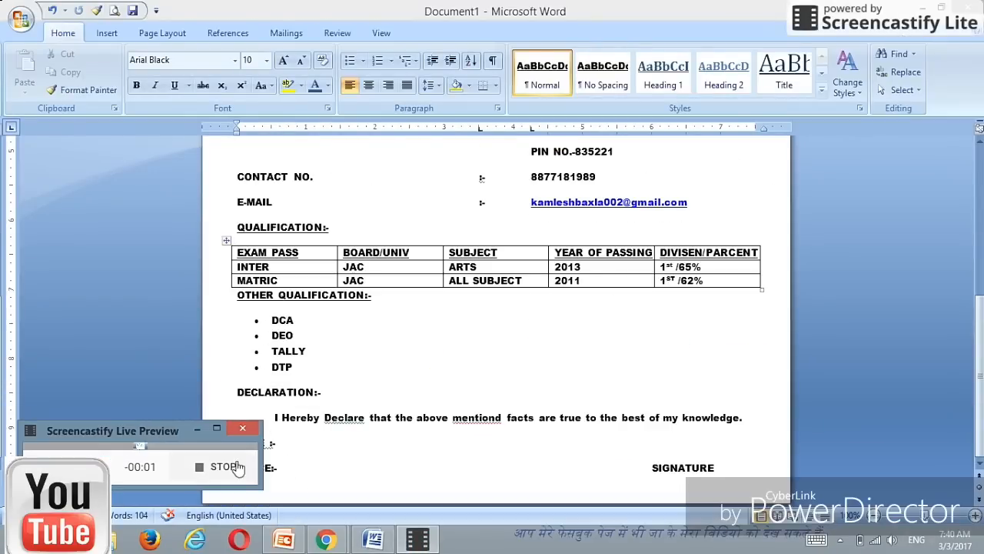
click(313, 473)
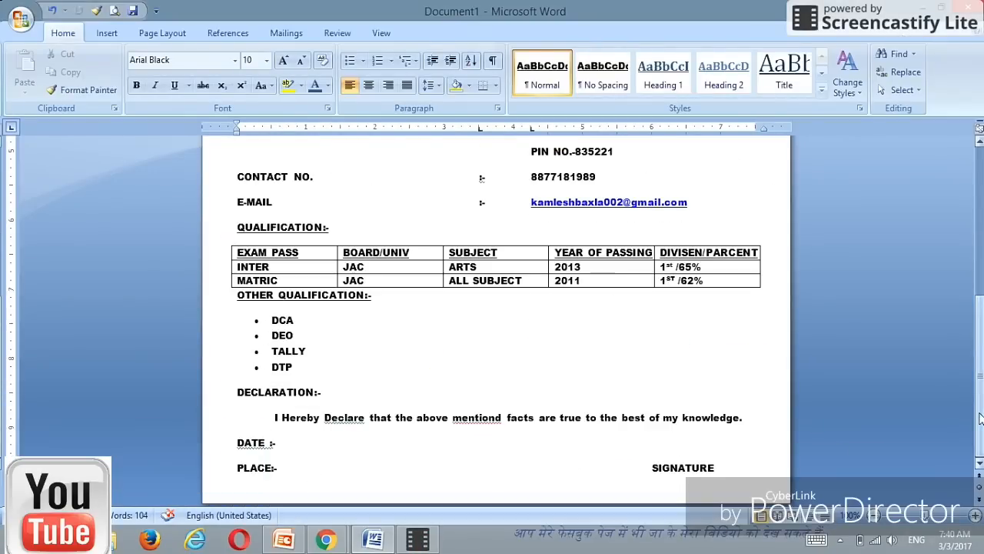
drag(981, 418, 974, 269)
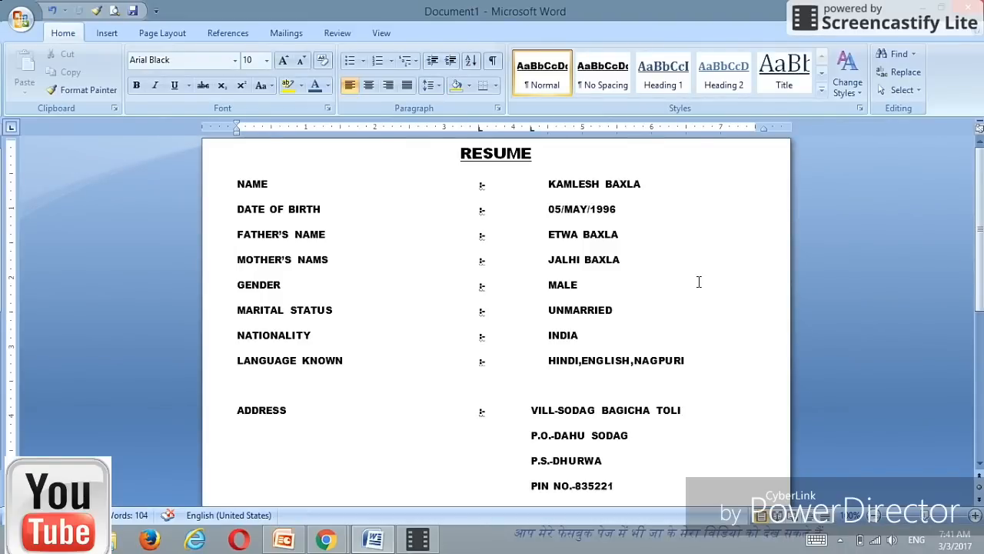
click(979, 461)
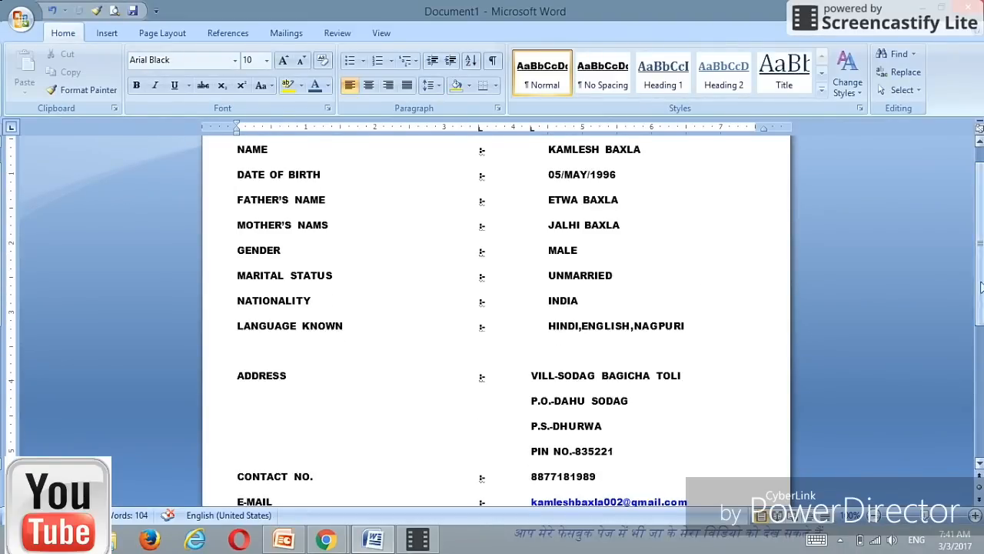
mouse_move(979, 215)
mouse_down()
mouse_move(979, 200)
mouse_move(982, 411)
mouse_up()
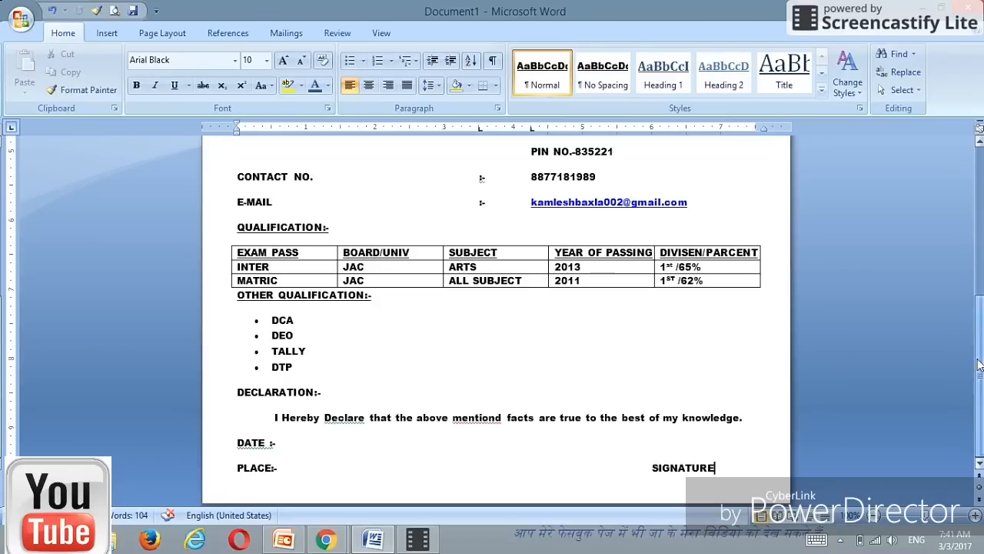
mouse_move(981, 371)
mouse_down()
mouse_move(980, 267)
mouse_move(980, 361)
mouse_up()
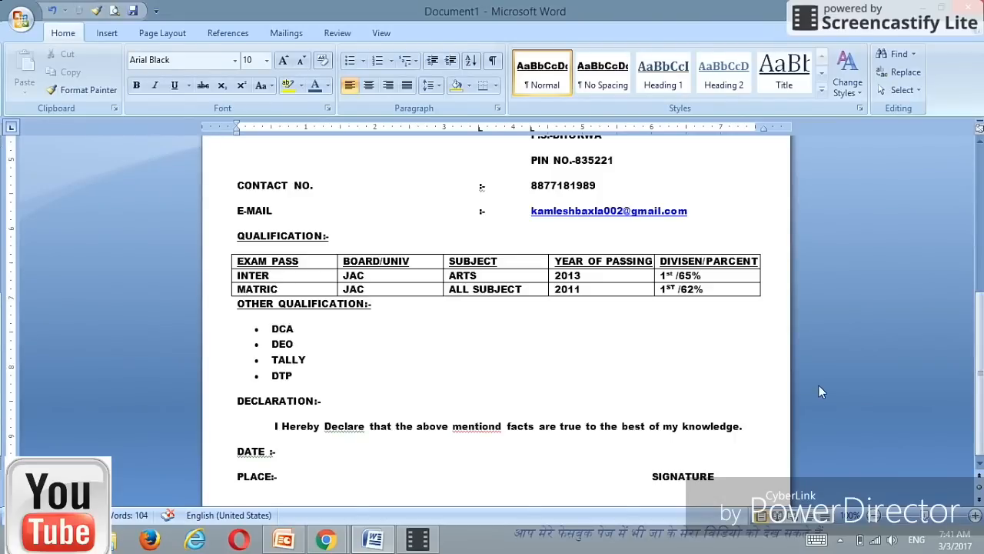